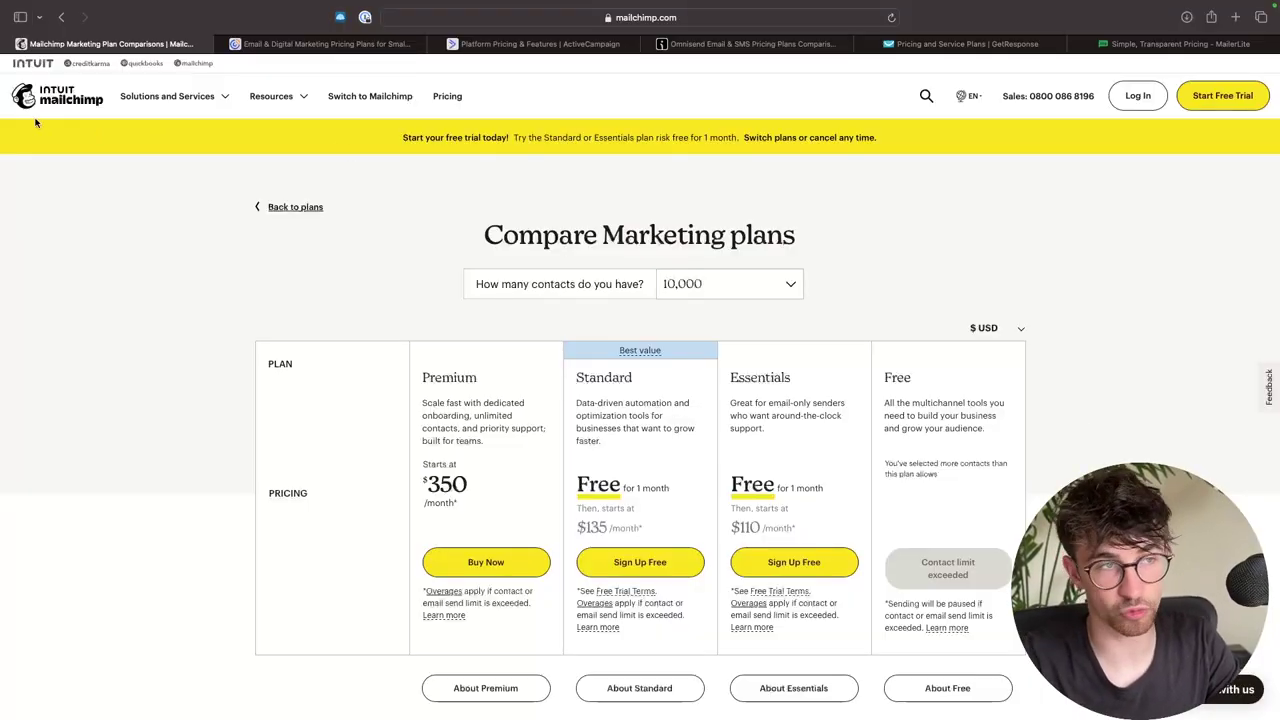
scroll(213, 311, "down", 2)
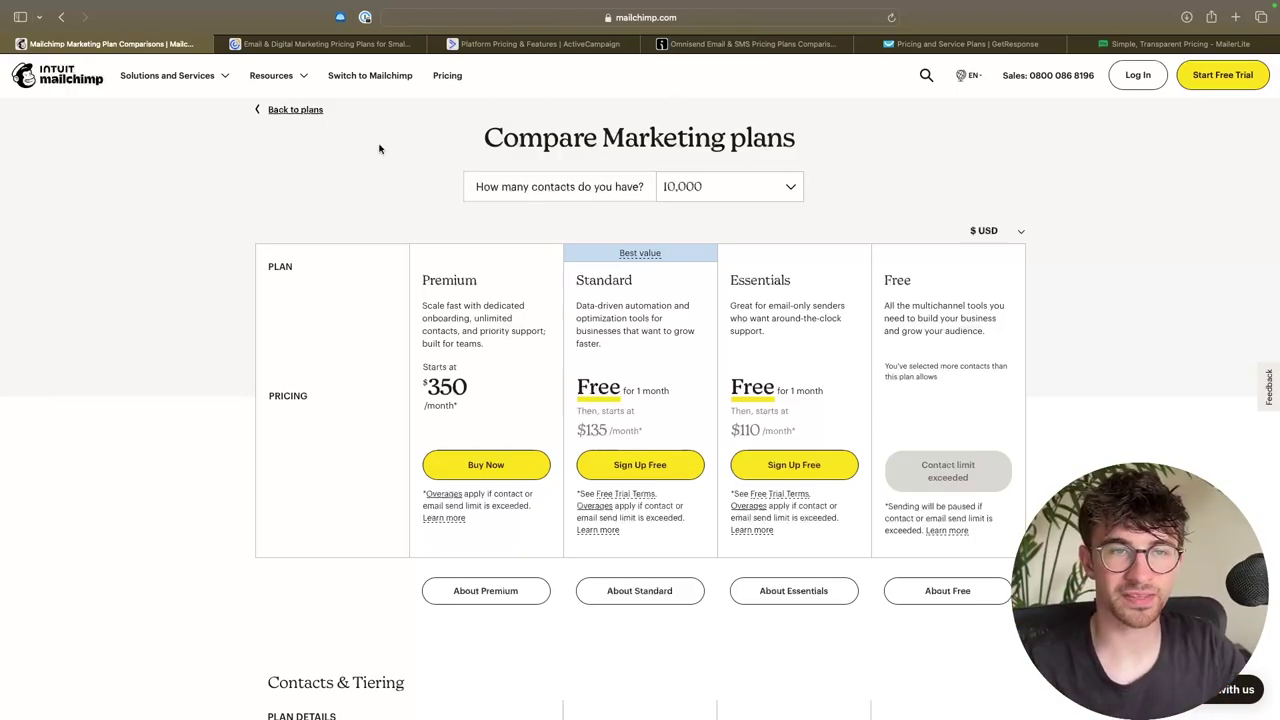
left_click_drag(469, 190, 637, 186)
left_click(637, 184)
left_click(868, 225)
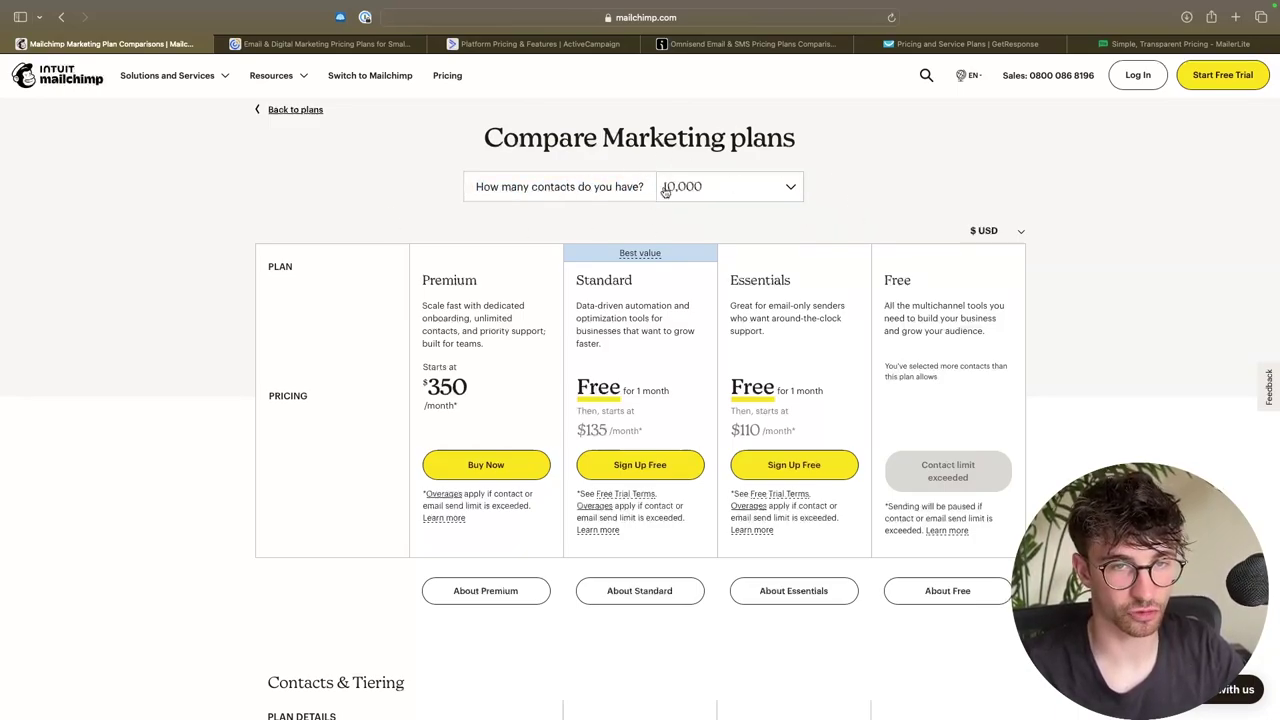
left_click(720, 201)
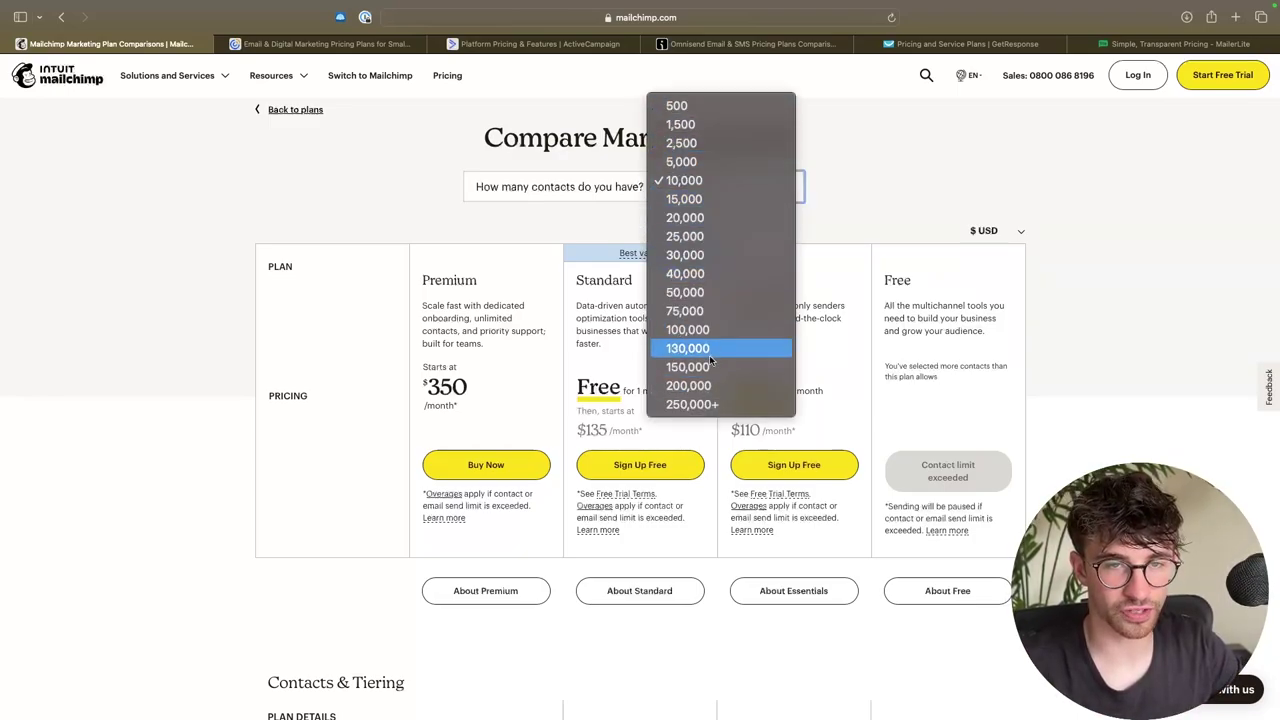
left_click(866, 164)
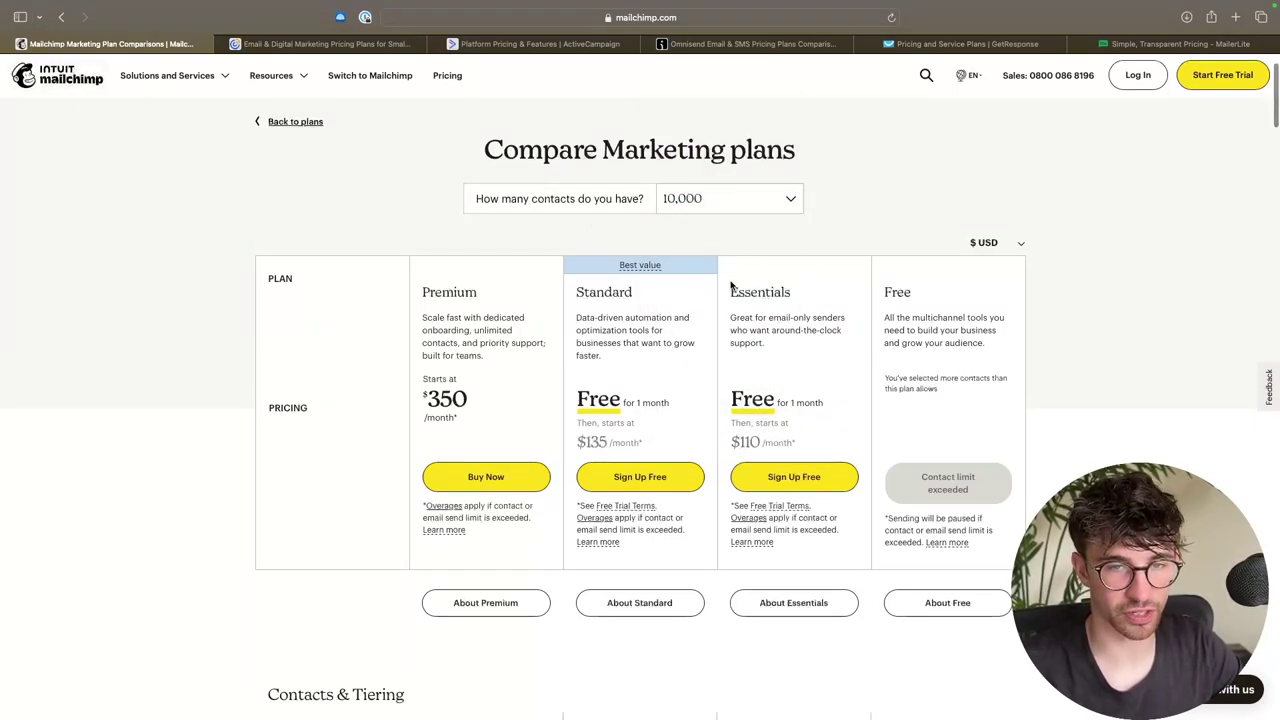
left_click(815, 287)
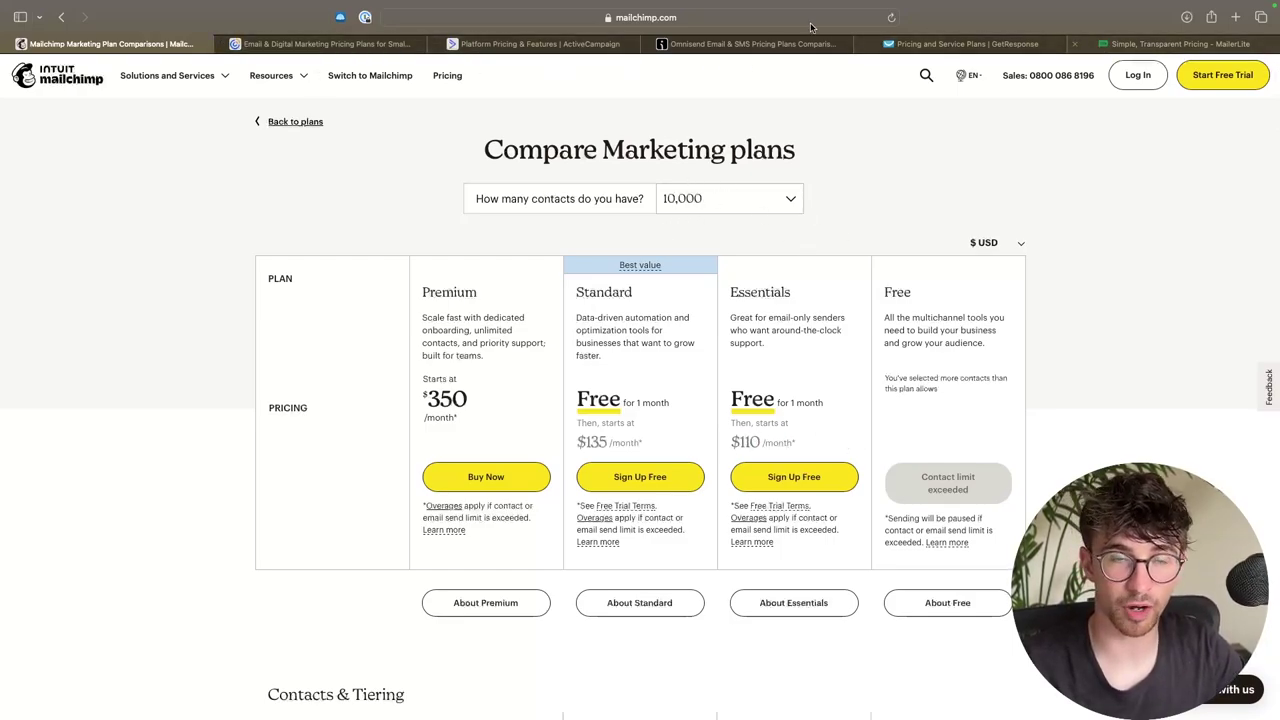
left_click(348, 44)
Check the ActiveCampaign, Omnisend, GetResponse and MailerLite pricing pages
left_click(560, 48)
left_click(733, 45)
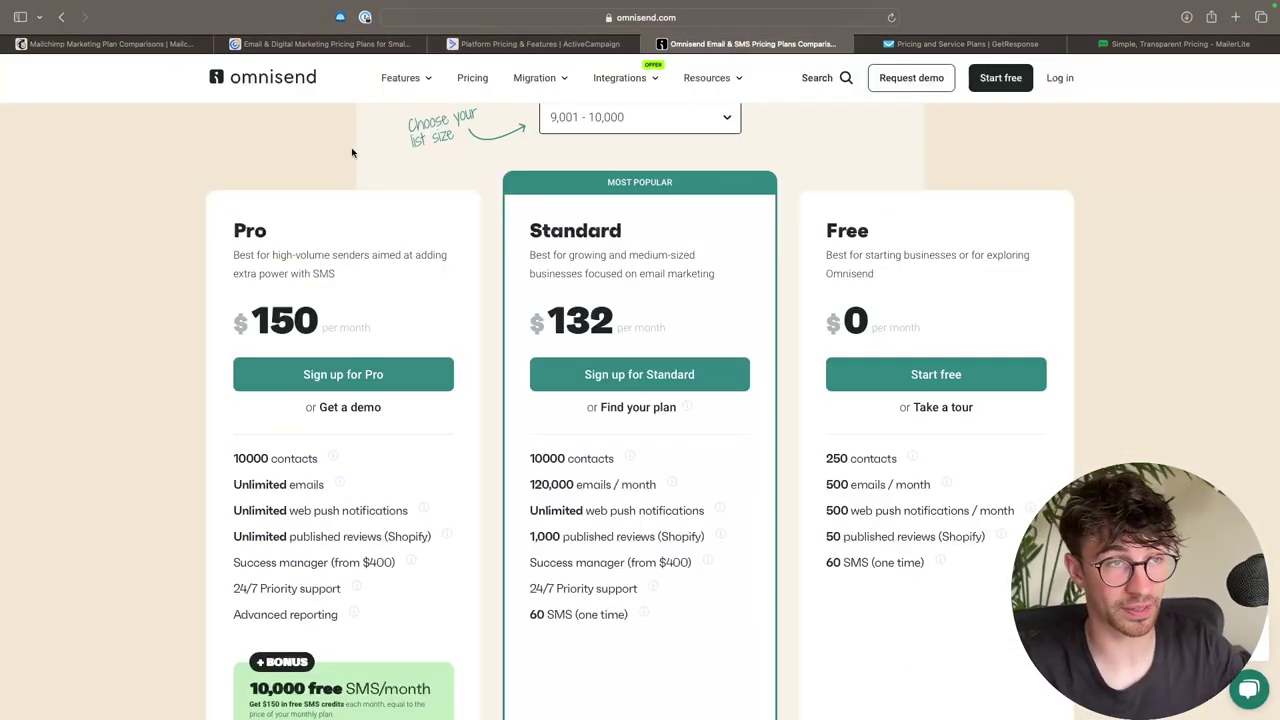
left_click(955, 44)
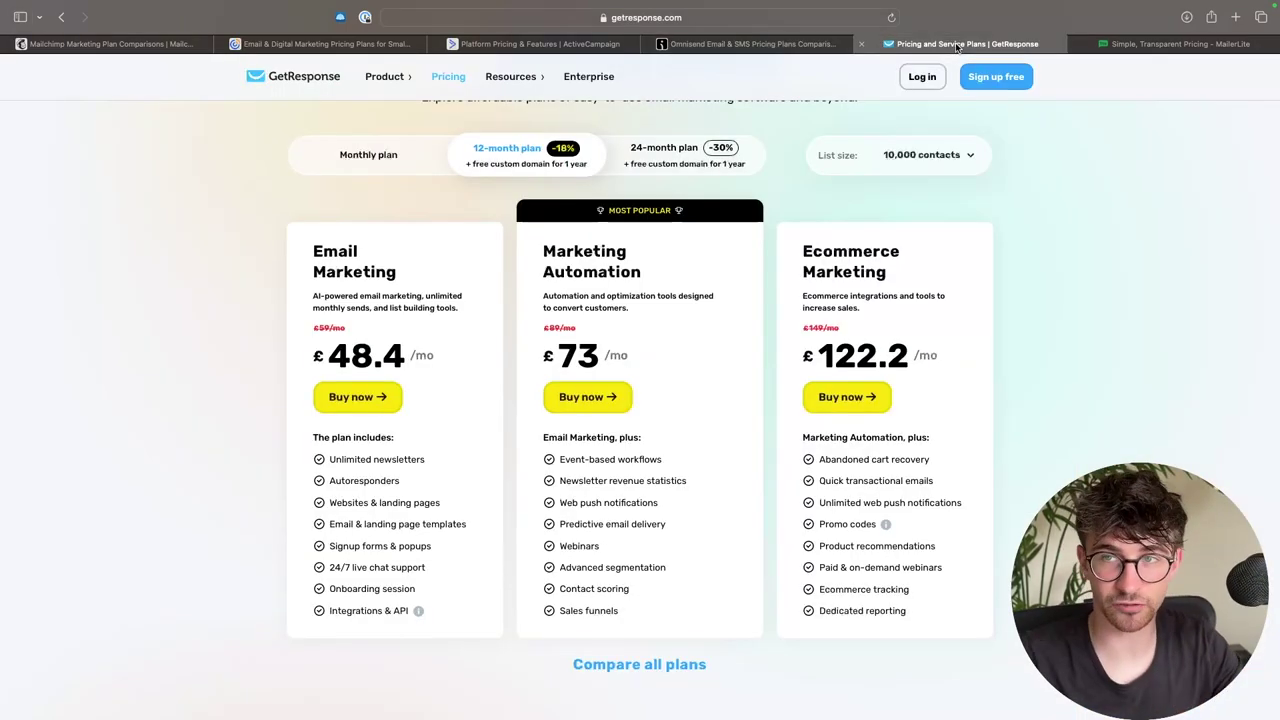
left_click(1146, 44)
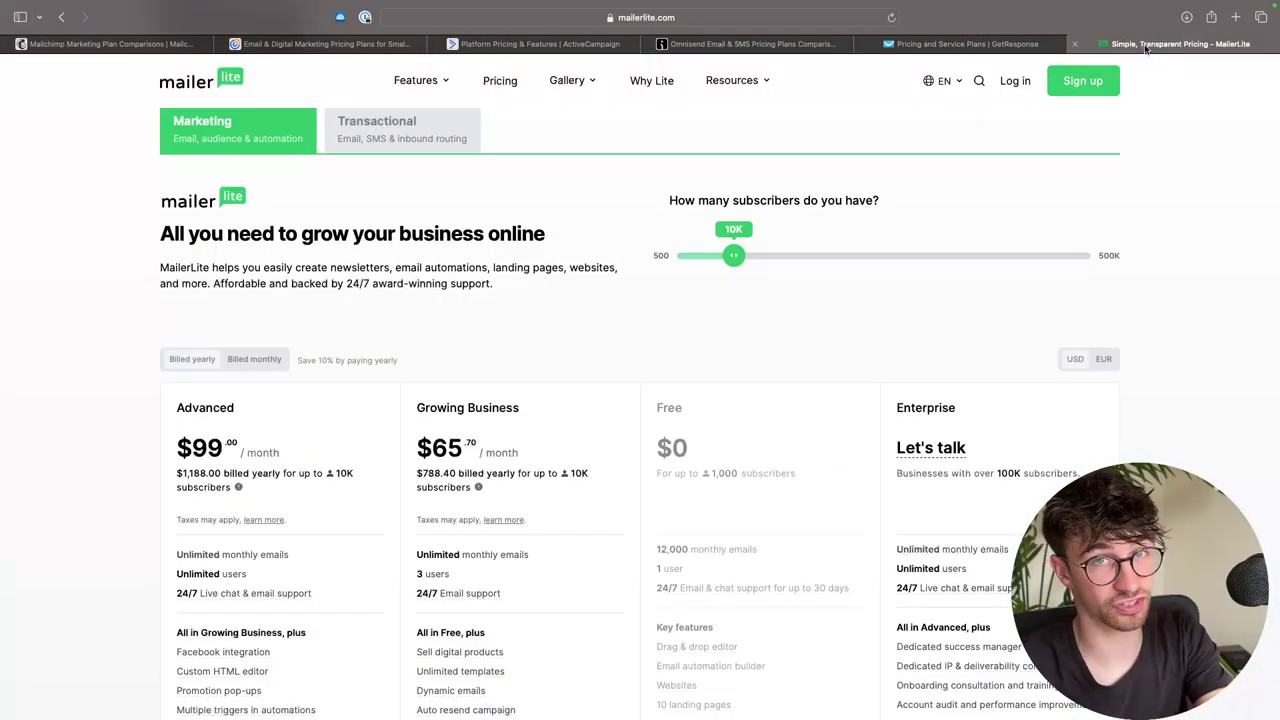
Back in Mailchimp's plan comparison, highlight the $110 Essentials monthly price
key("ctrl+Tab")
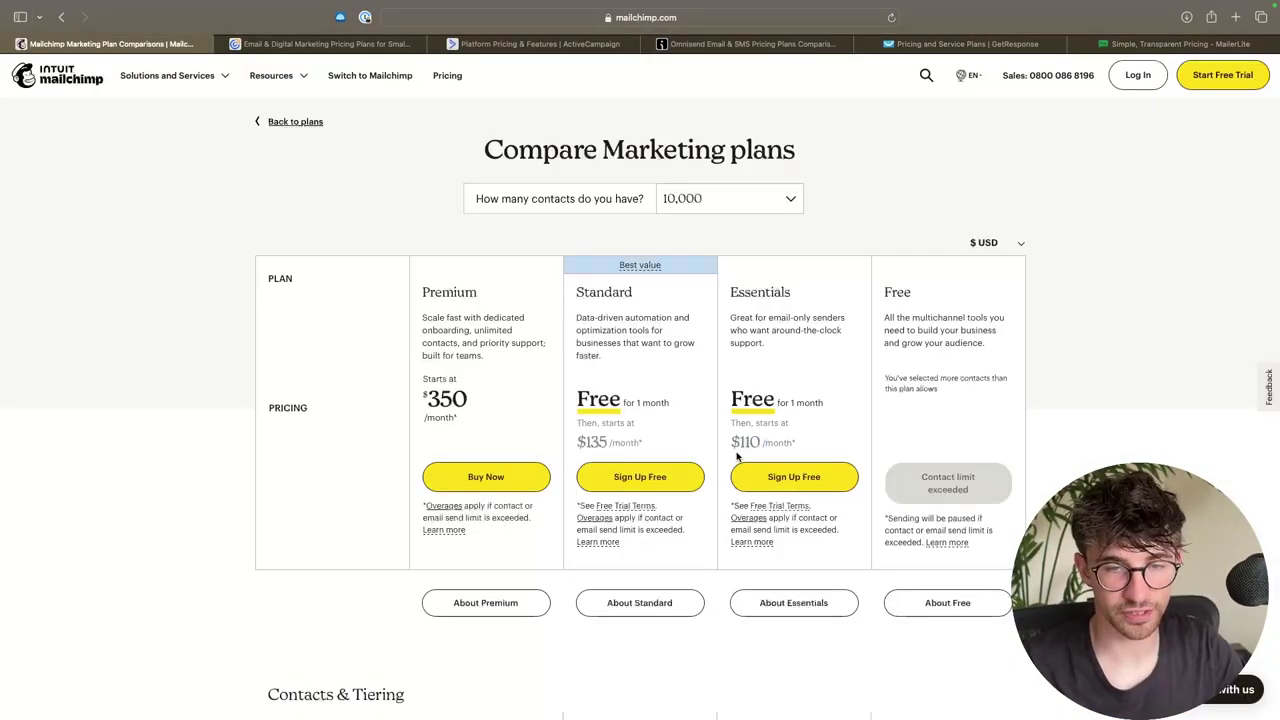
left_click_drag(735, 453, 795, 443)
left_click(808, 447)
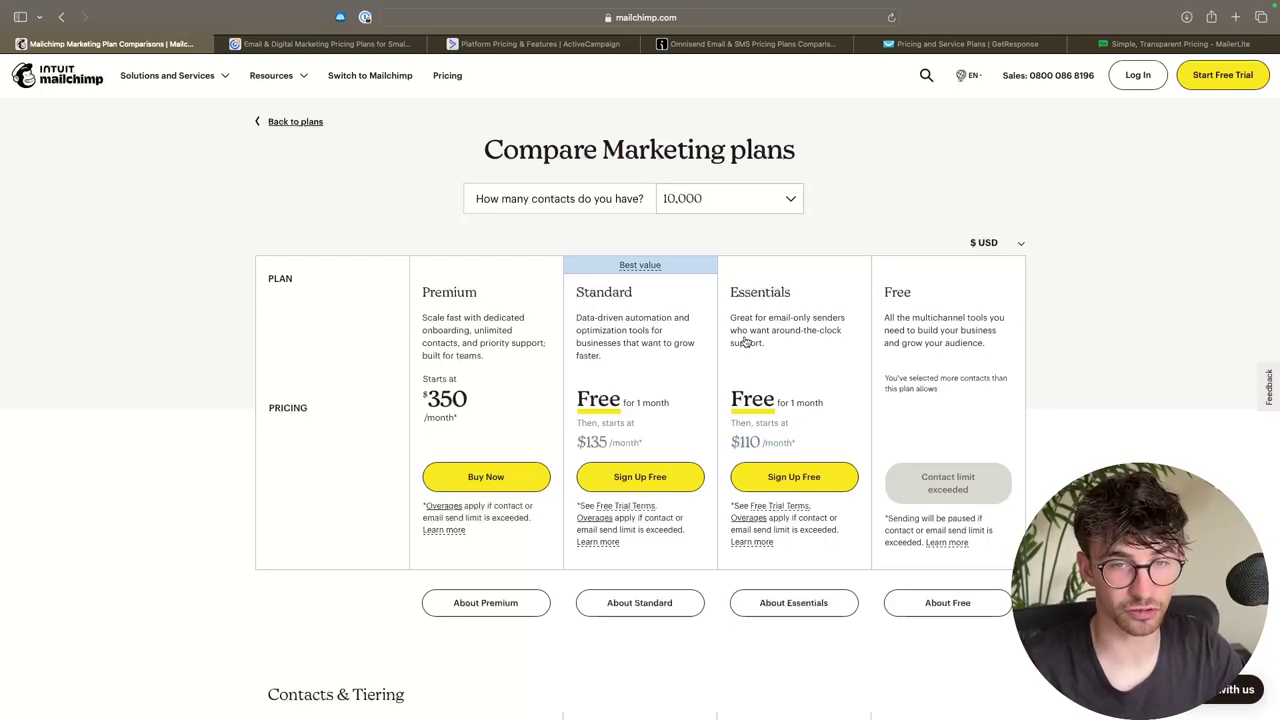
Note Constant Contact's $180 Lite price for 10,001–15,000 contacts and ActiveCampaign's $149 Starter price
left_click(275, 45)
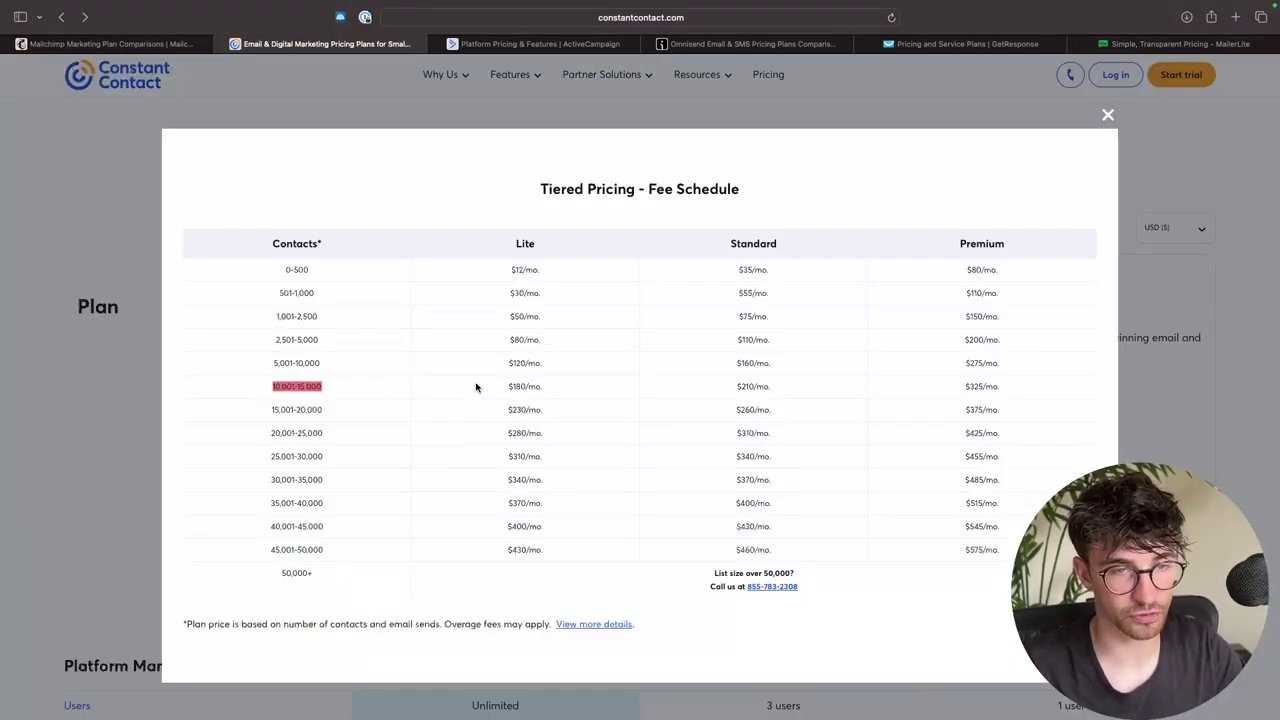
left_click_drag(505, 387, 521, 390)
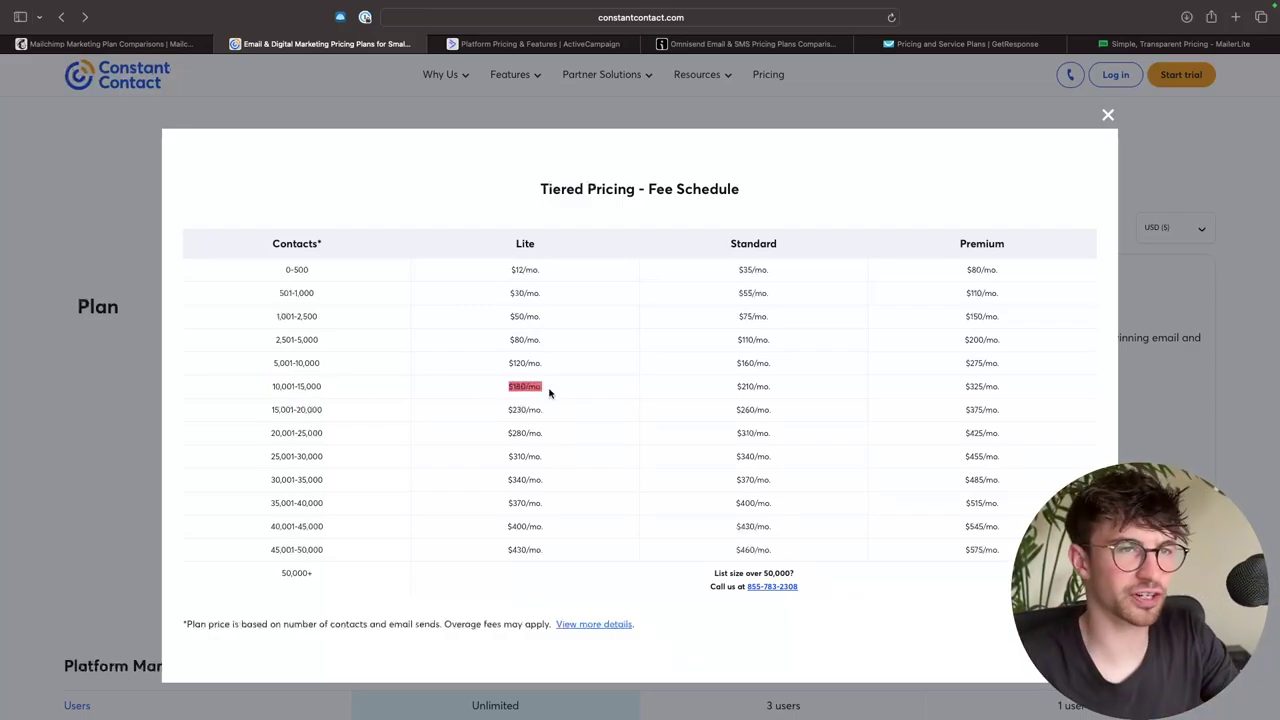
left_click(503, 45)
scroll(489, 174, "up", 3)
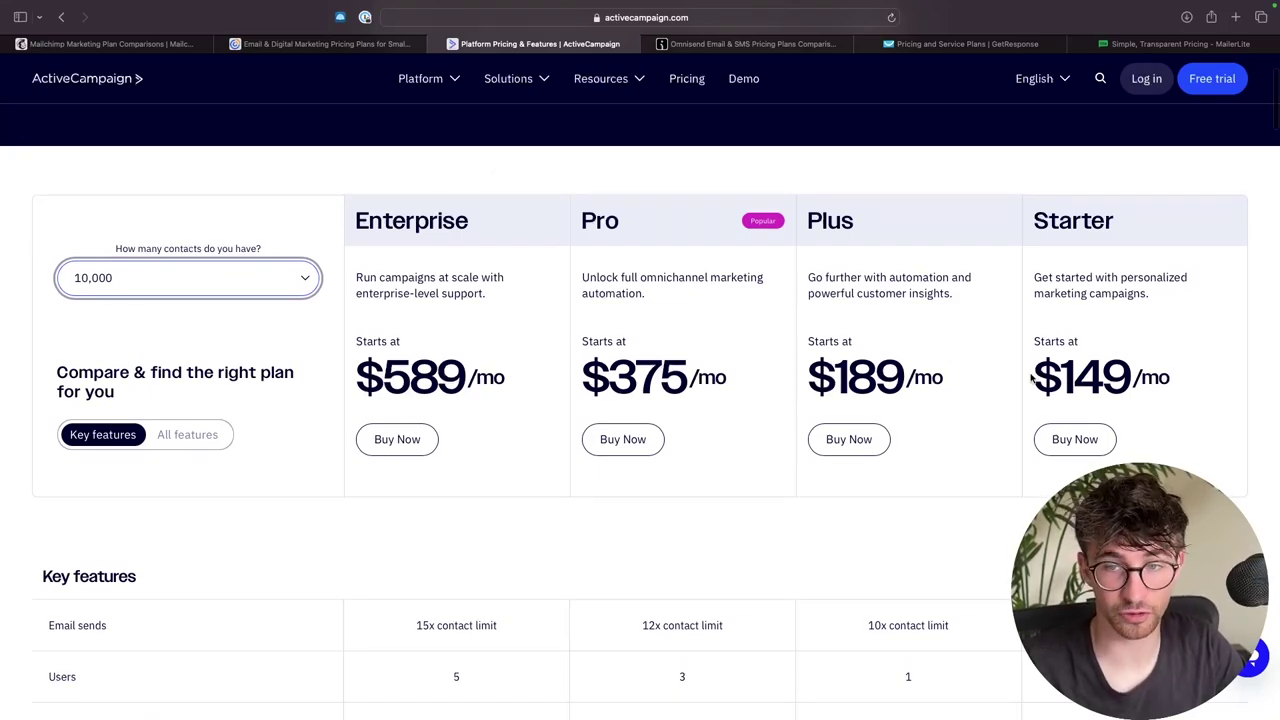
left_click_drag(1033, 375, 1192, 378)
left_click(1015, 434)
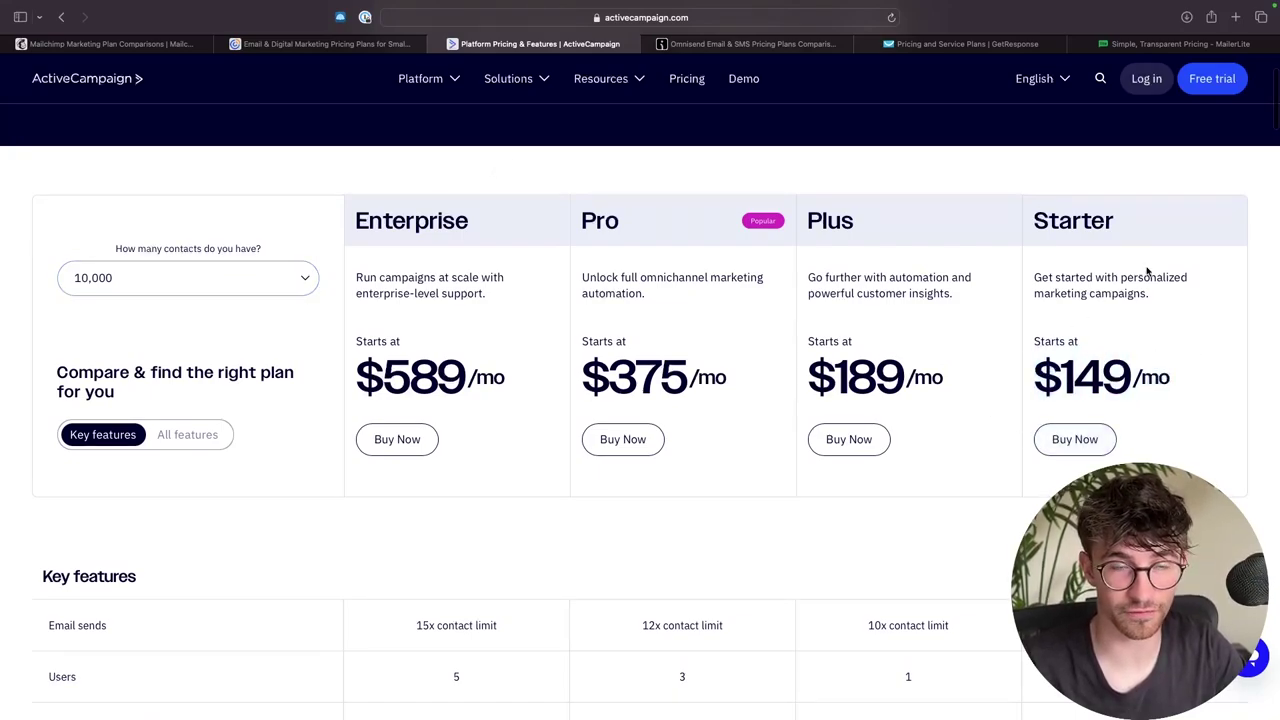
key("ctrl+Tab")
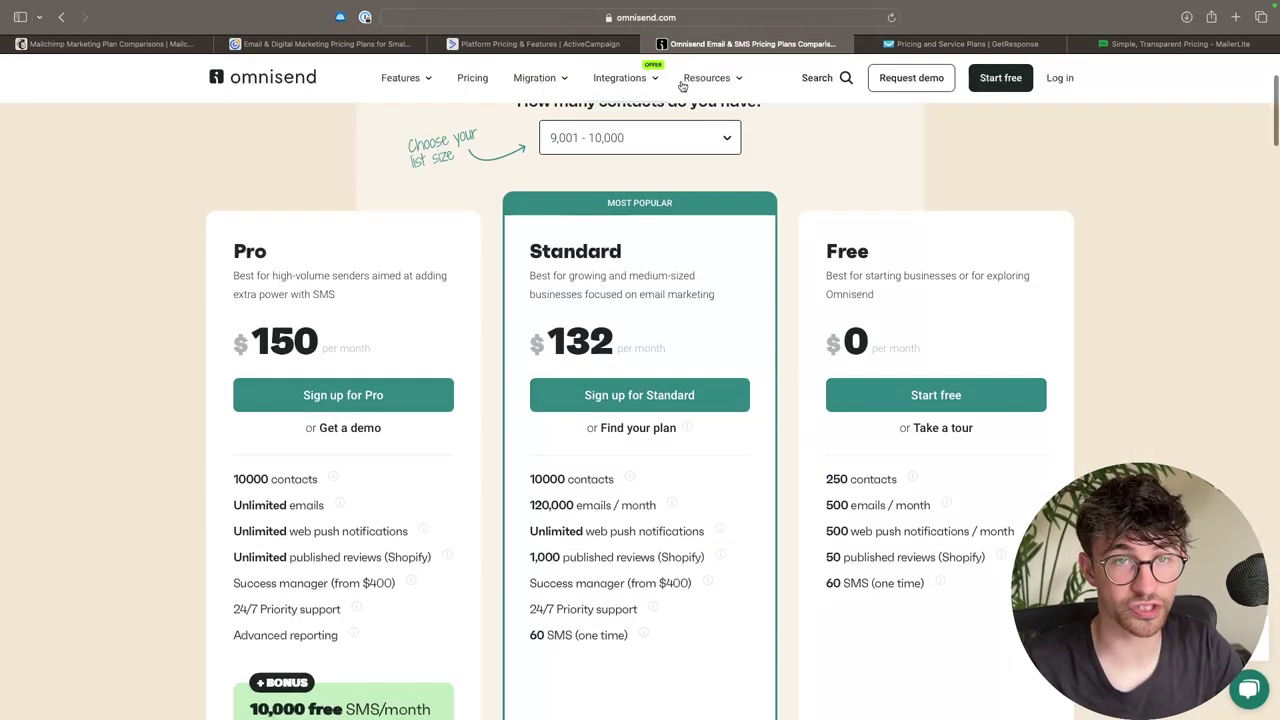
Set Omnisend's list size to 10,001 - 10,500 contacts, then view GetResponse's plans
left_click(628, 128)
left_click(600, 203)
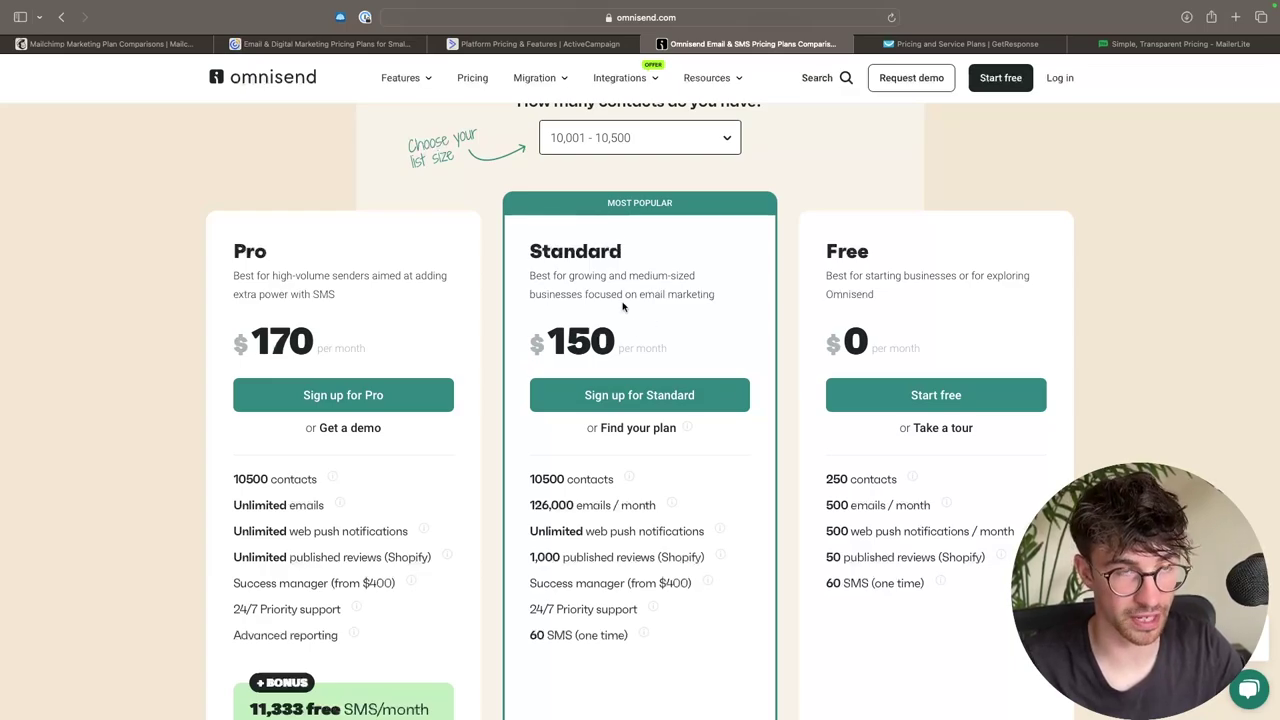
key("ctrl+Tab")
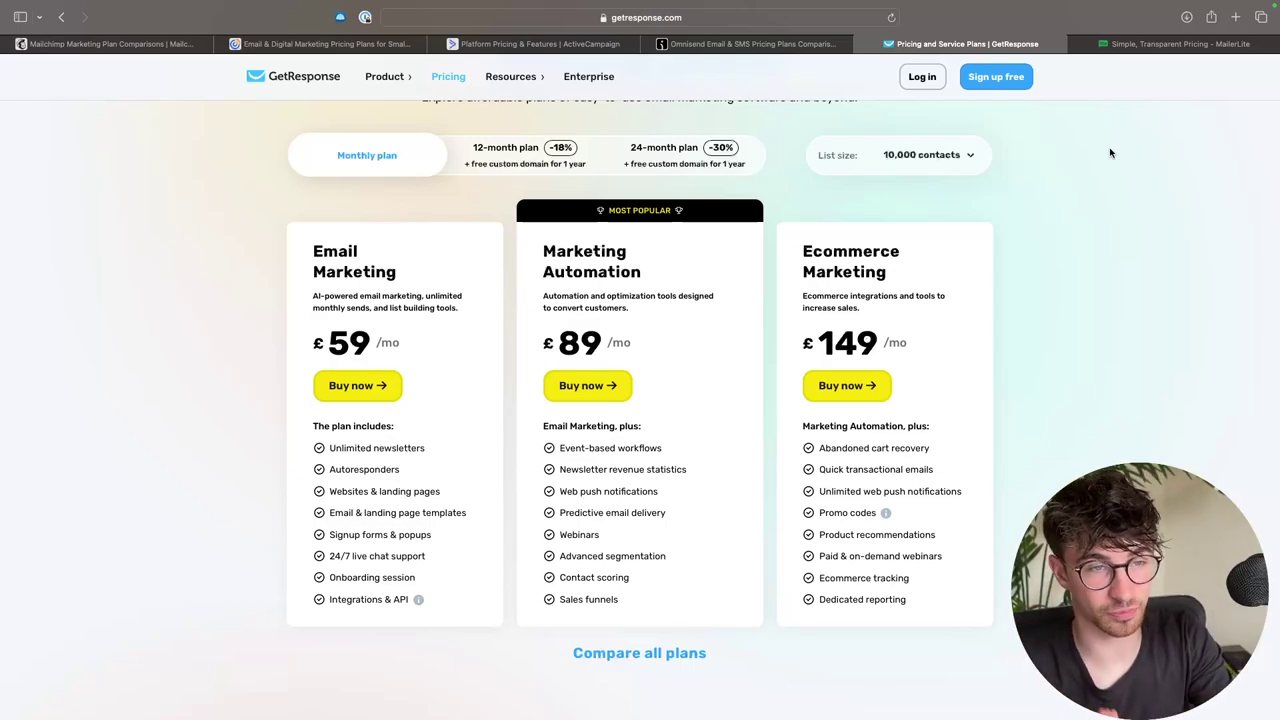
Review GetResponse's £59–£149 plans, then view MailerLite's 10K-subscriber pricing
scroll(305, 96, "up", 2)
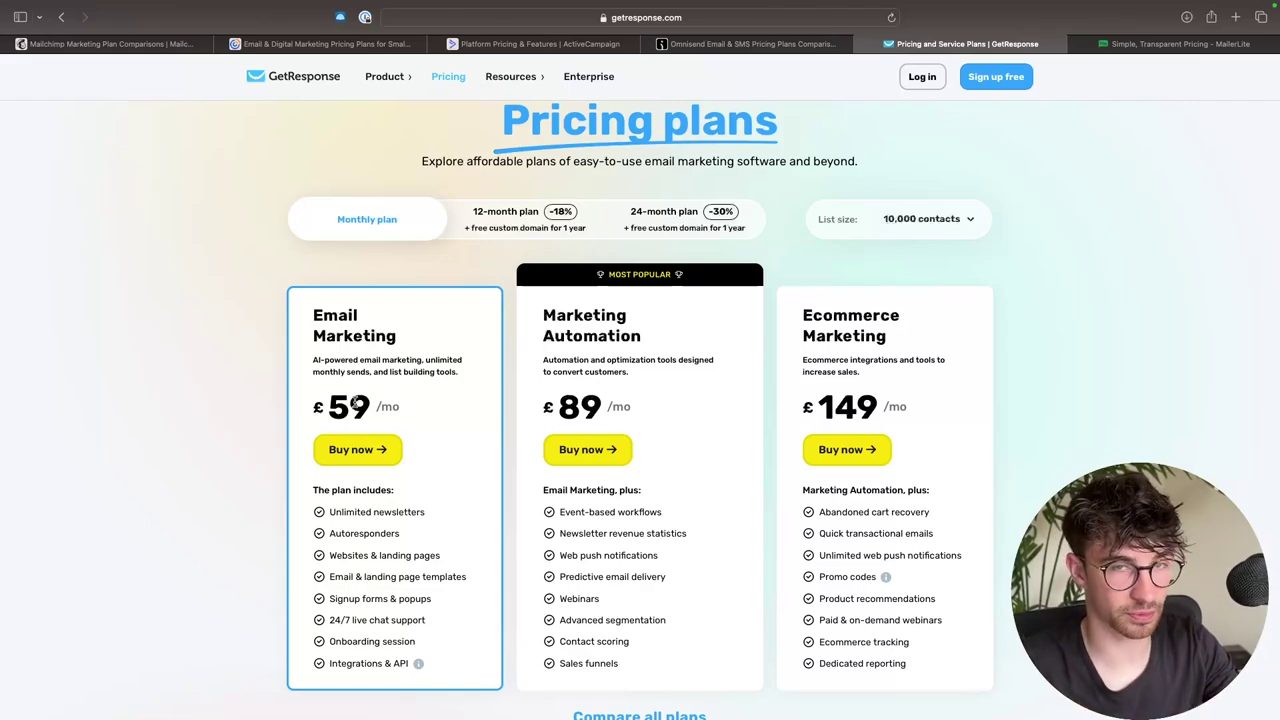
scroll(417, 319, "down", 1)
left_click(1160, 44)
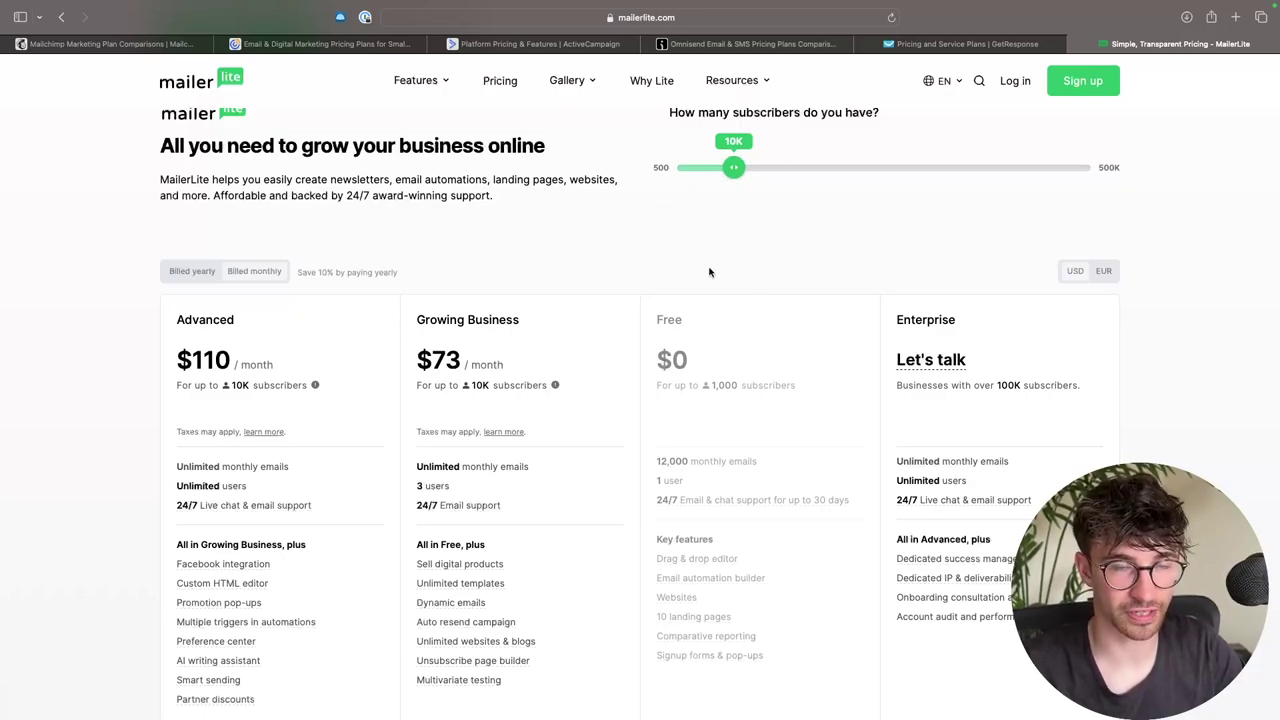
Cycle back to Mailchimp's Compare Marketing plans page with Ctrl+Tab
key("ctrl+Tab")
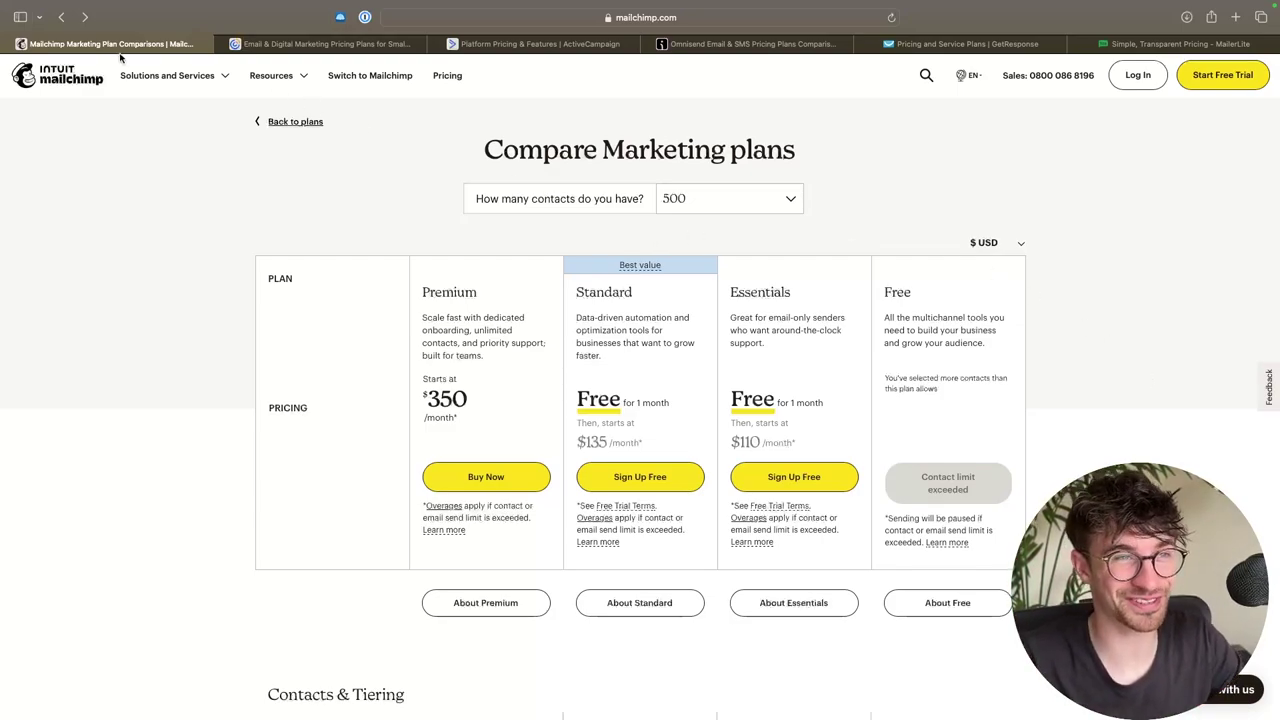
Close the Constant Contact, ActiveCampaign, Omnisend and GetResponse pricing tabs
left_click(300, 44)
left_click(530, 44)
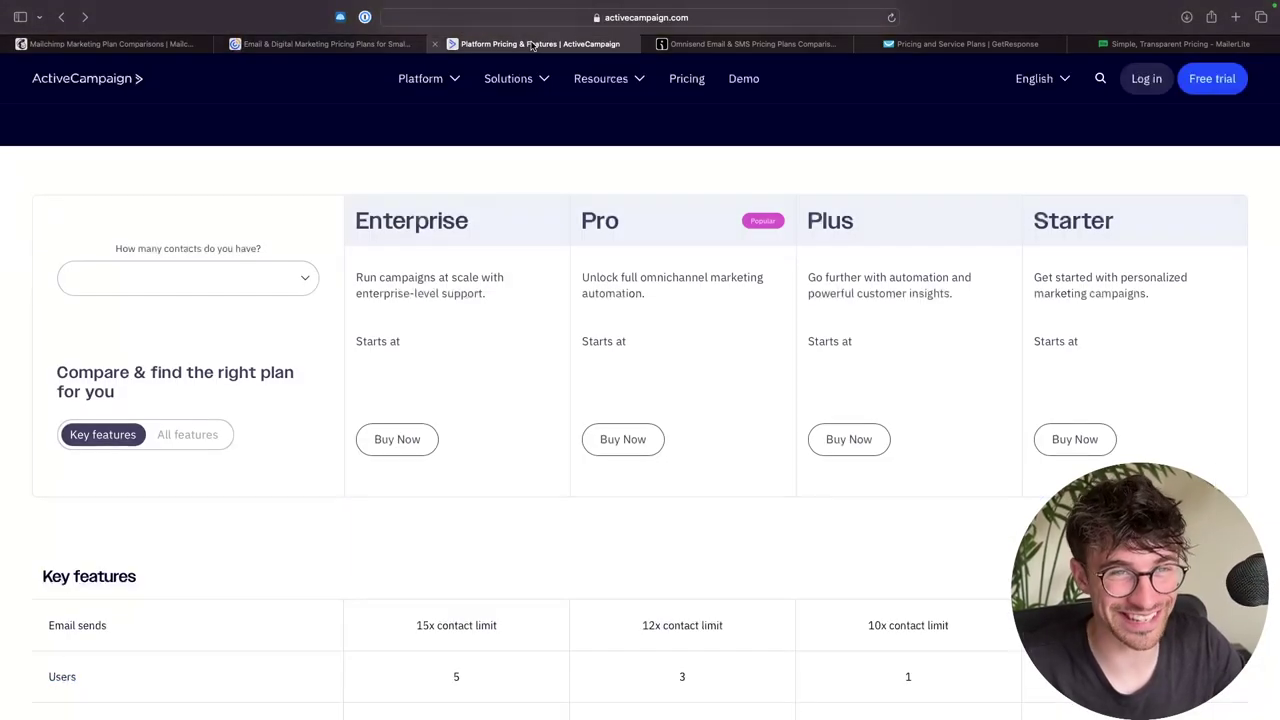
left_click(729, 44)
left_click(916, 44)
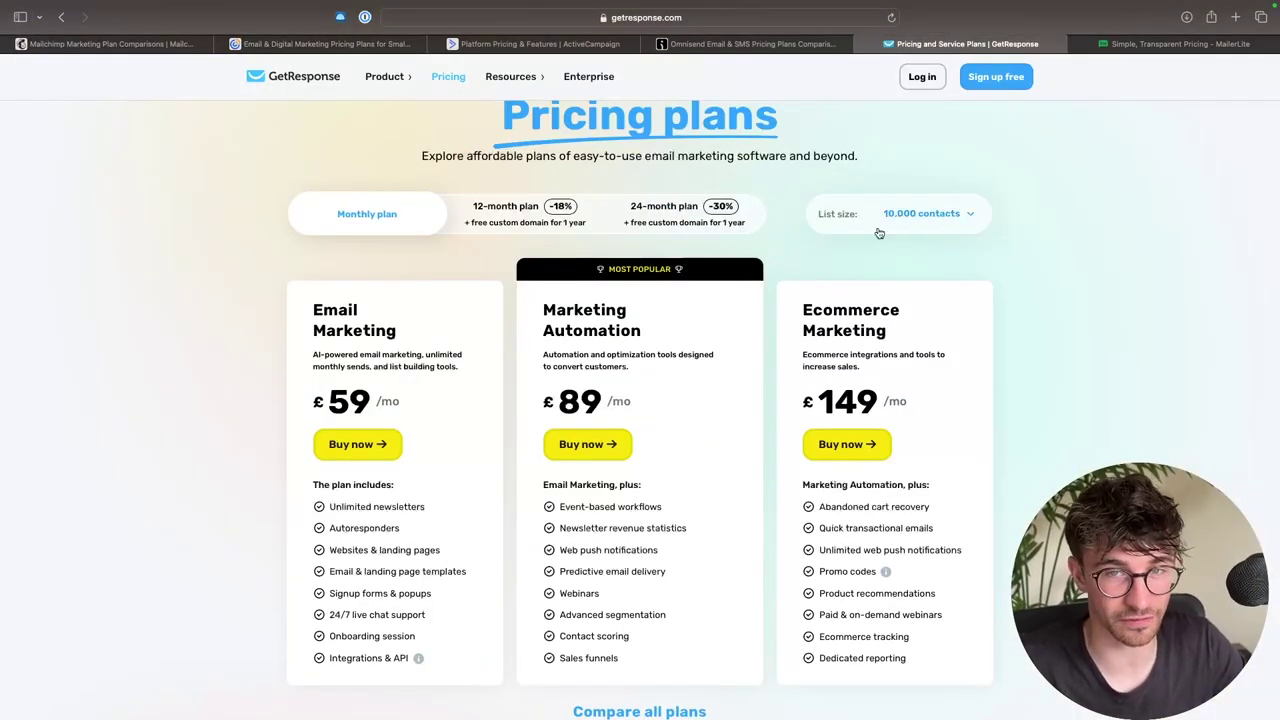
left_click(110, 44)
left_click(228, 44)
left_click(226, 45)
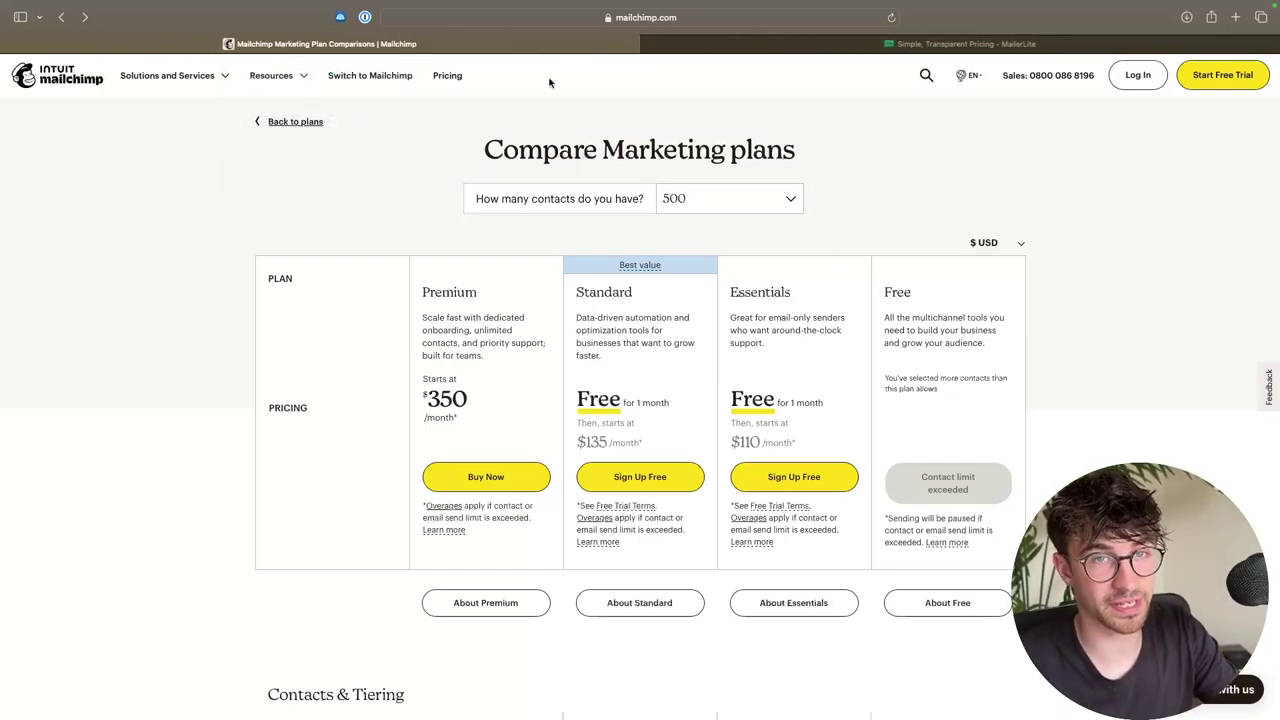
Recheck MailerLite's 10K prices, then return to Mailchimp's plan comparison
left_click(800, 48)
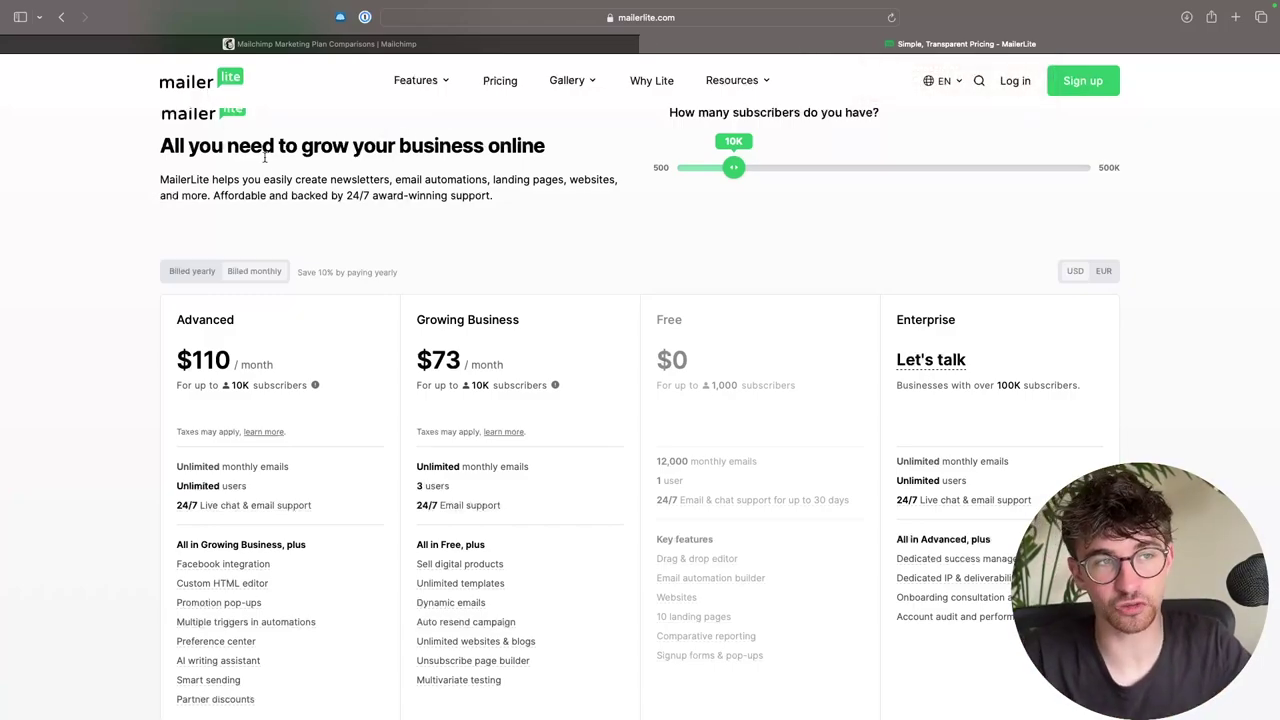
scroll(270, 168, "up", 3)
key("ctrl+shift+Tab")
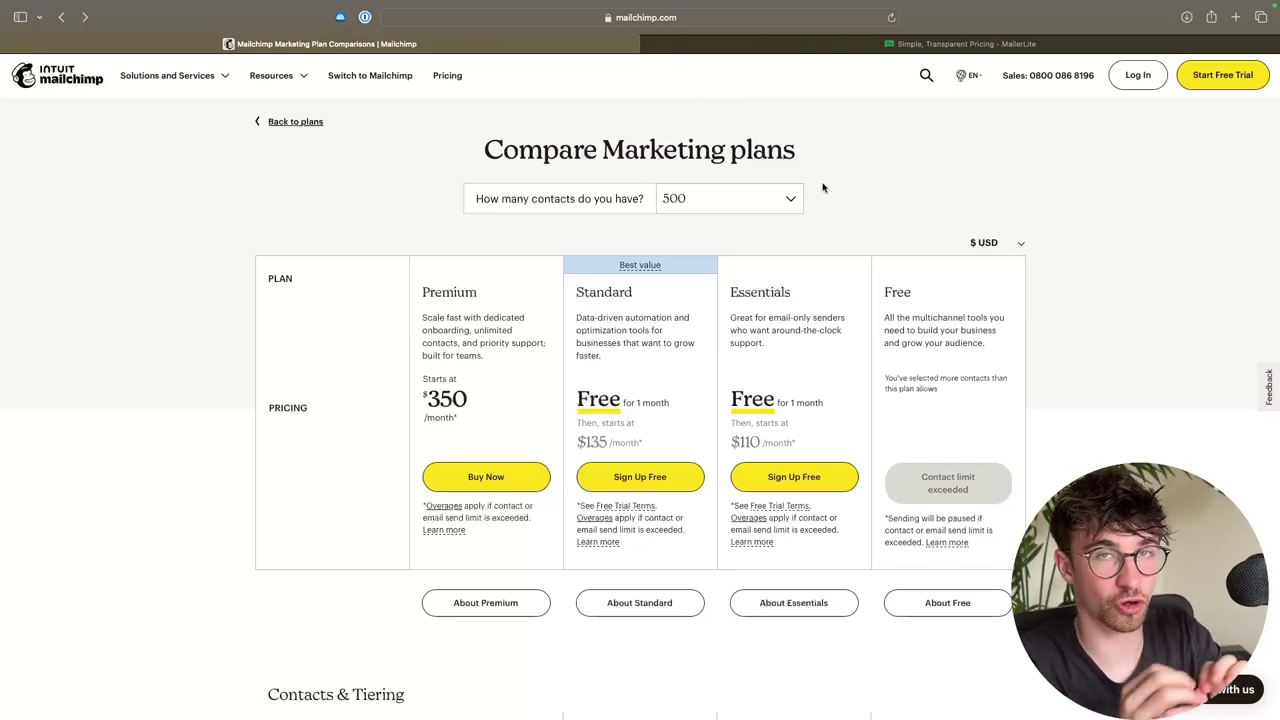
Switch tabs and dismiss the keynote speaker promotion
left_click(928, 45)
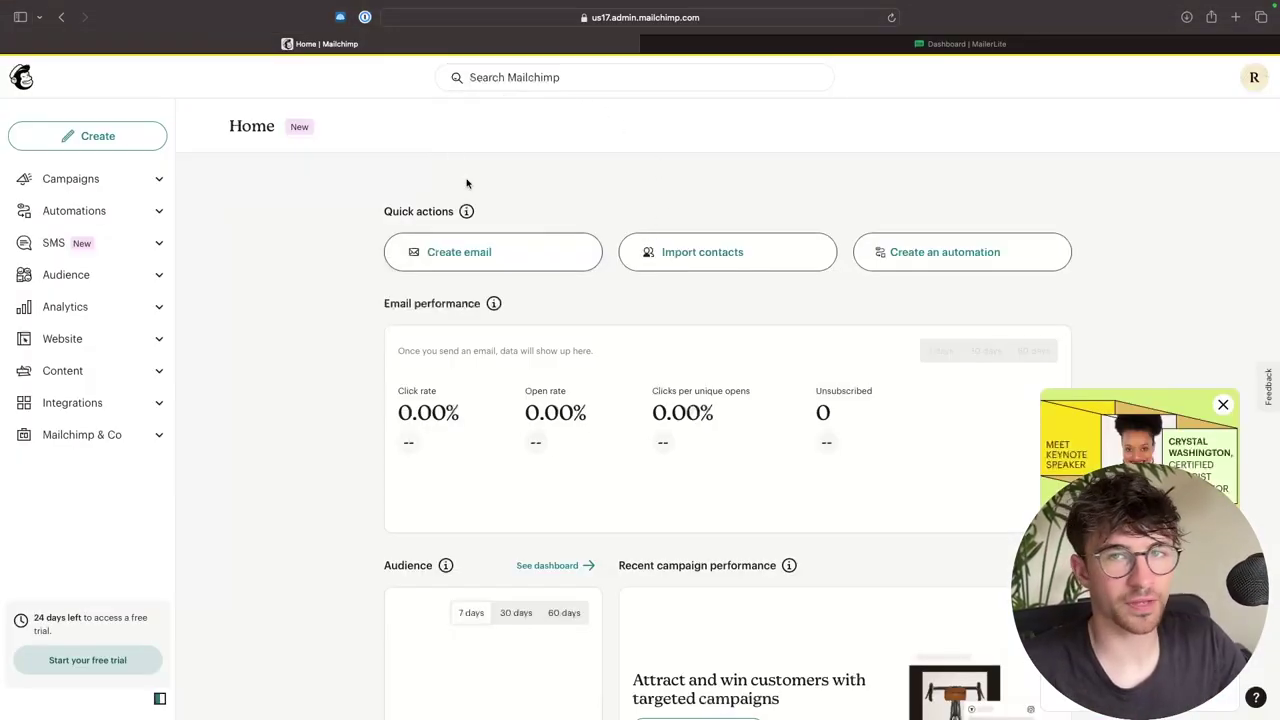
scroll(897, 336, "down", 1)
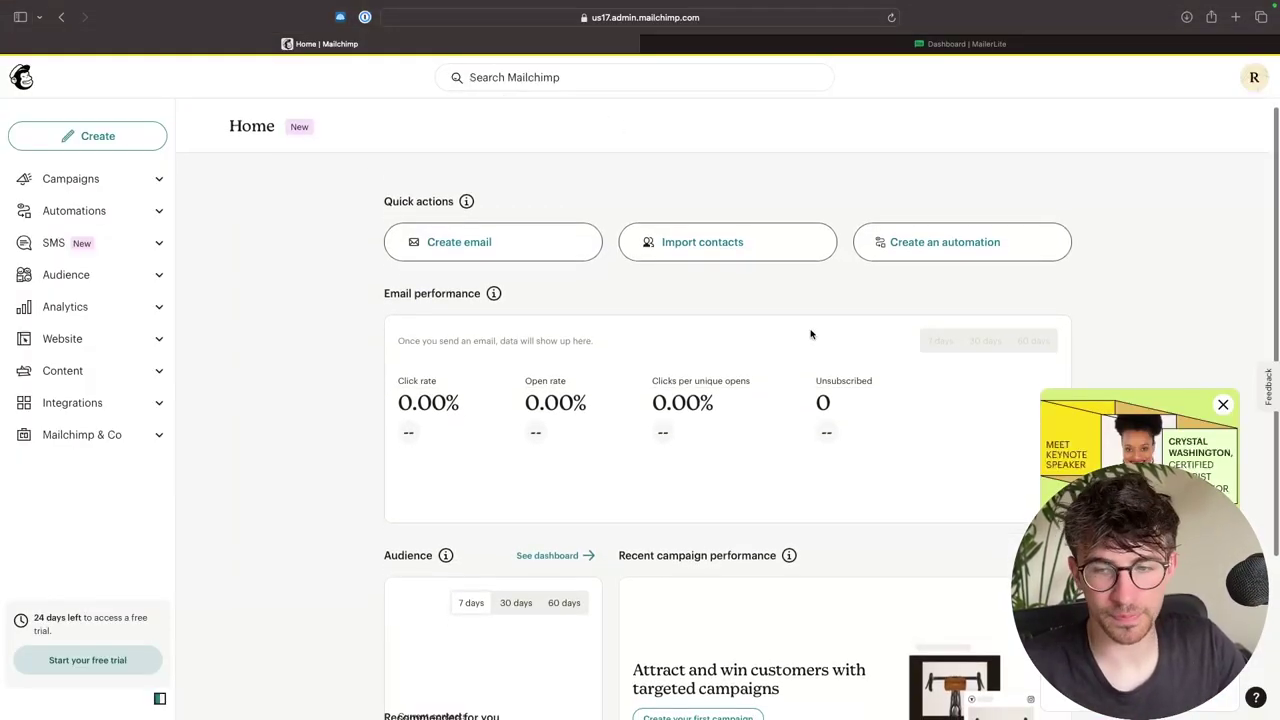
left_click(1222, 404)
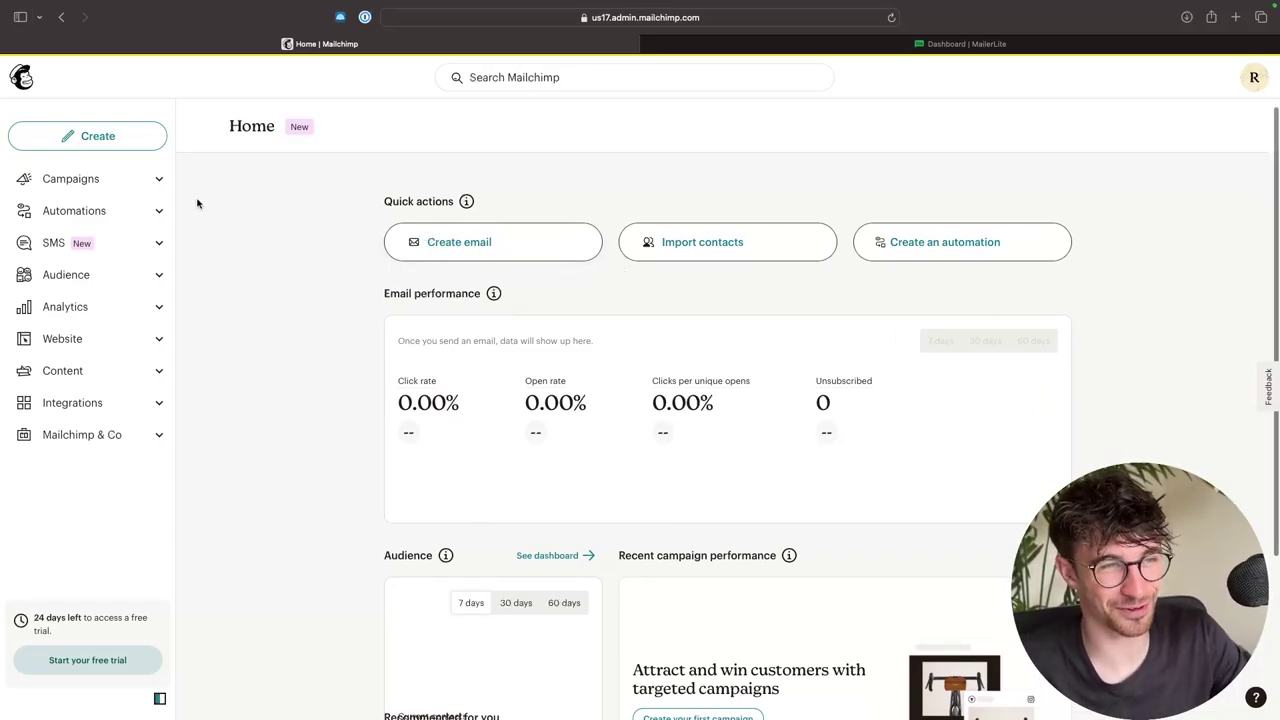
Create a new regular email campaign from the campaigns list and start designing it
left_click(84, 187)
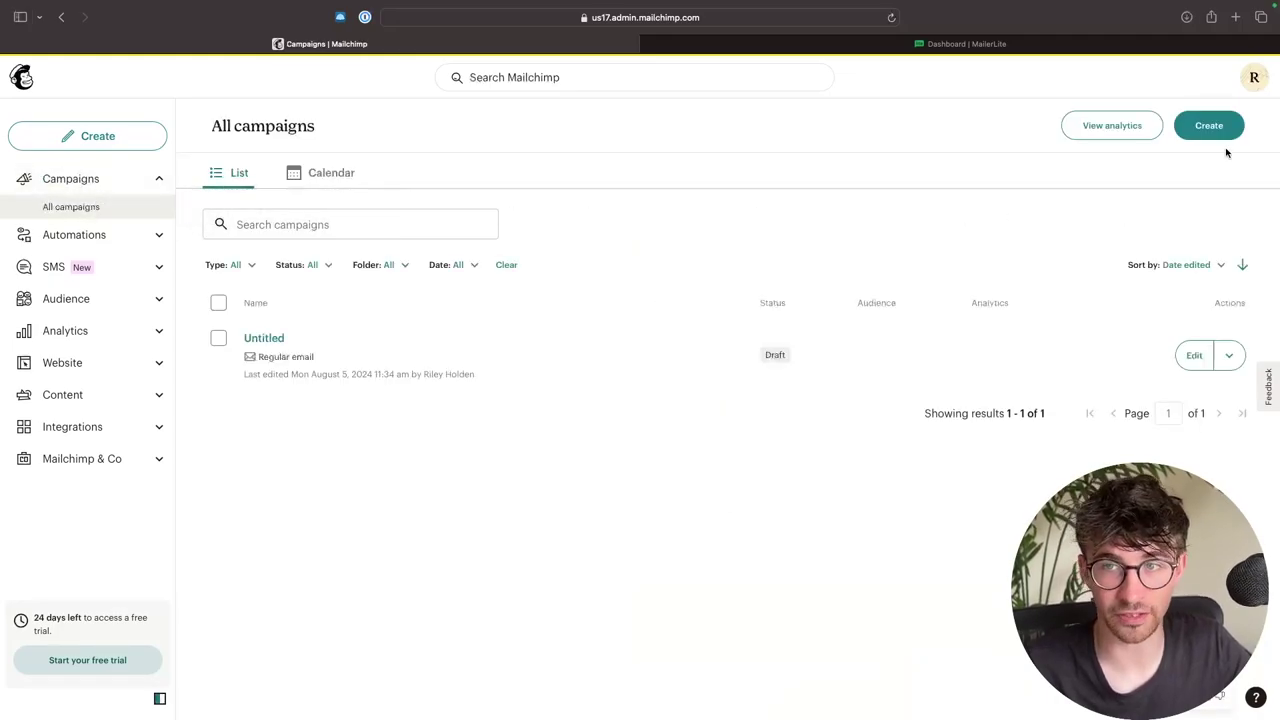
left_click(1210, 128)
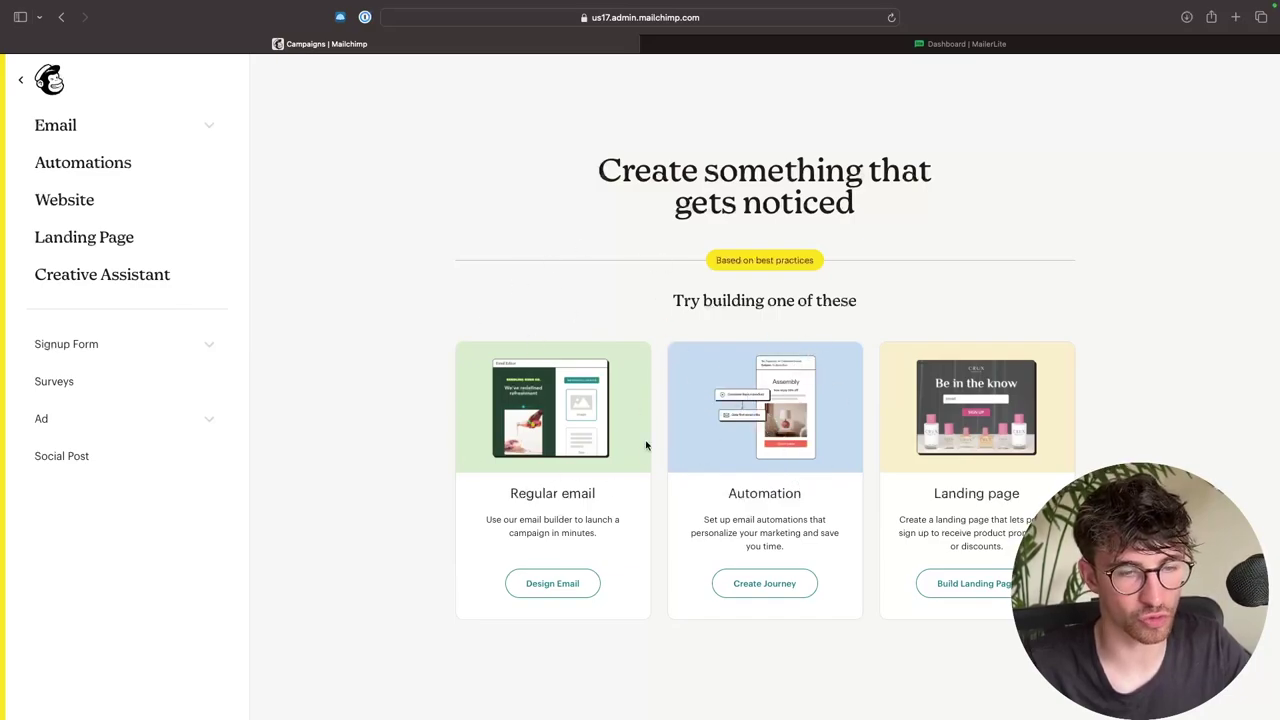
left_click(533, 595)
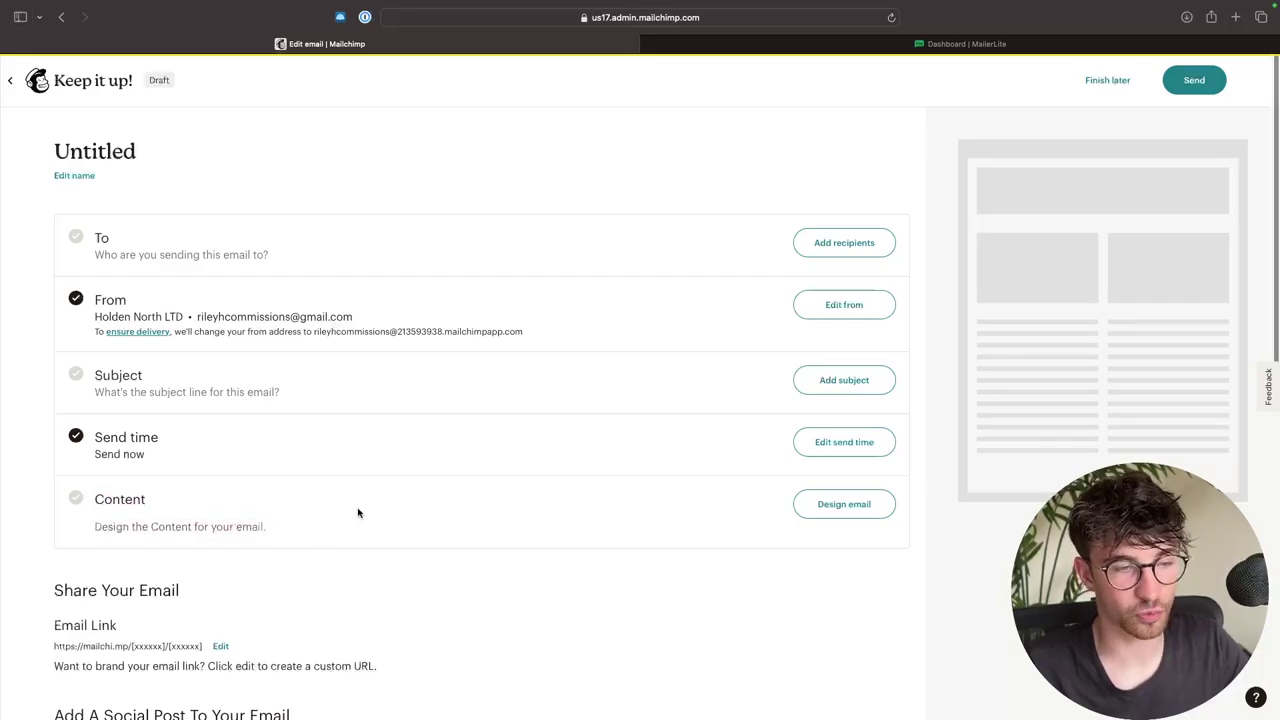
left_click(802, 503)
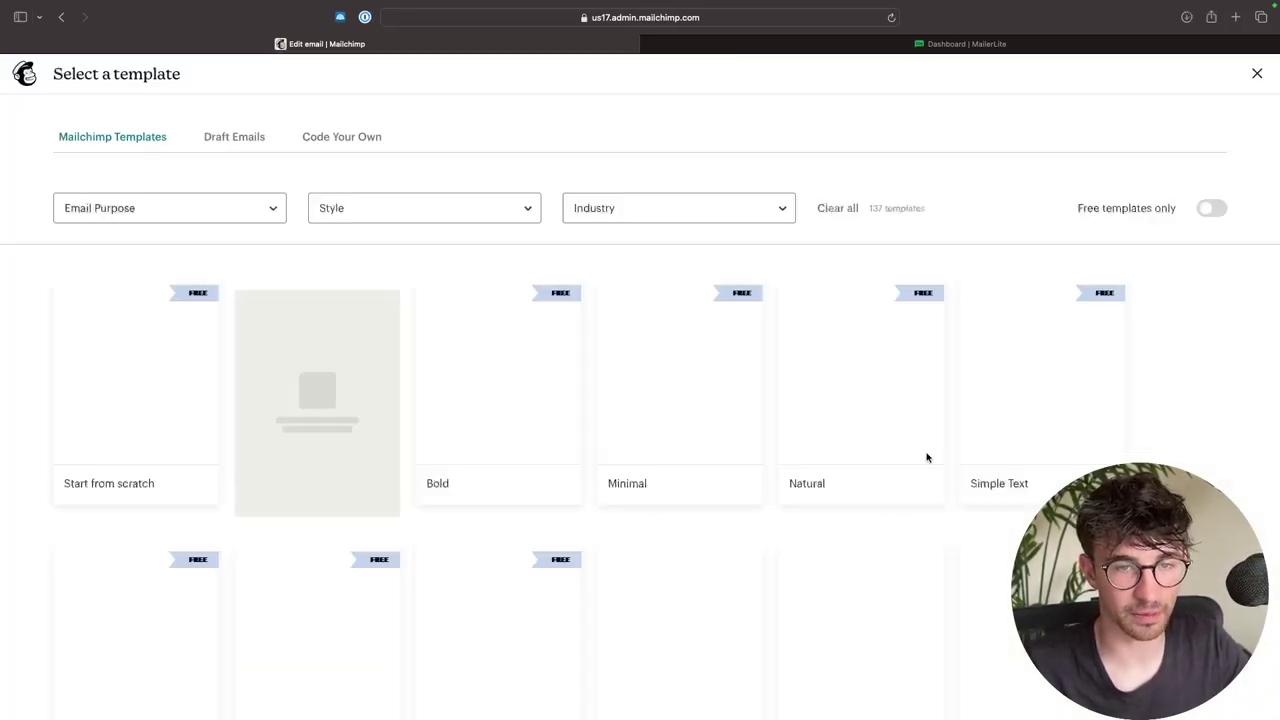
Scroll through Mailchimp's 137-template gallery for the new email draft
scroll(640, 424, "down", 2)
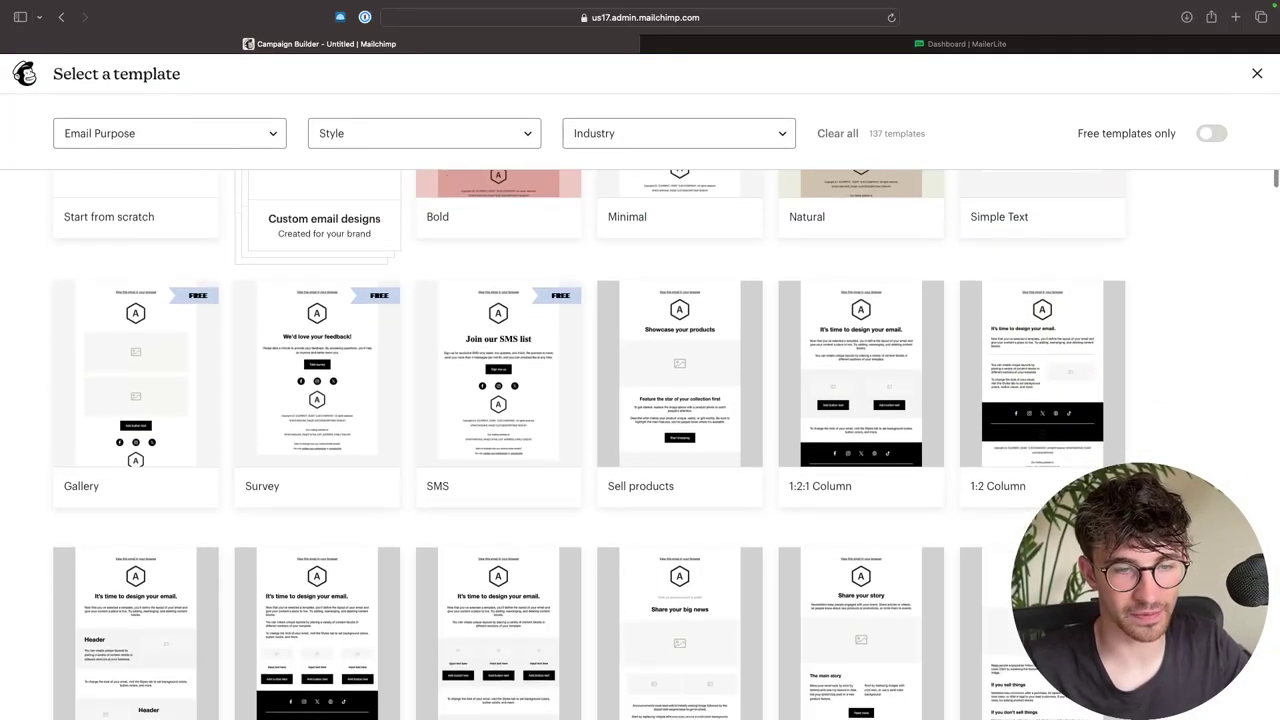
scroll(640, 424, "down", 2)
scroll(640, 424, "down", 2)
scroll(640, 424, "up", 6)
scroll(640, 440, "up", 3)
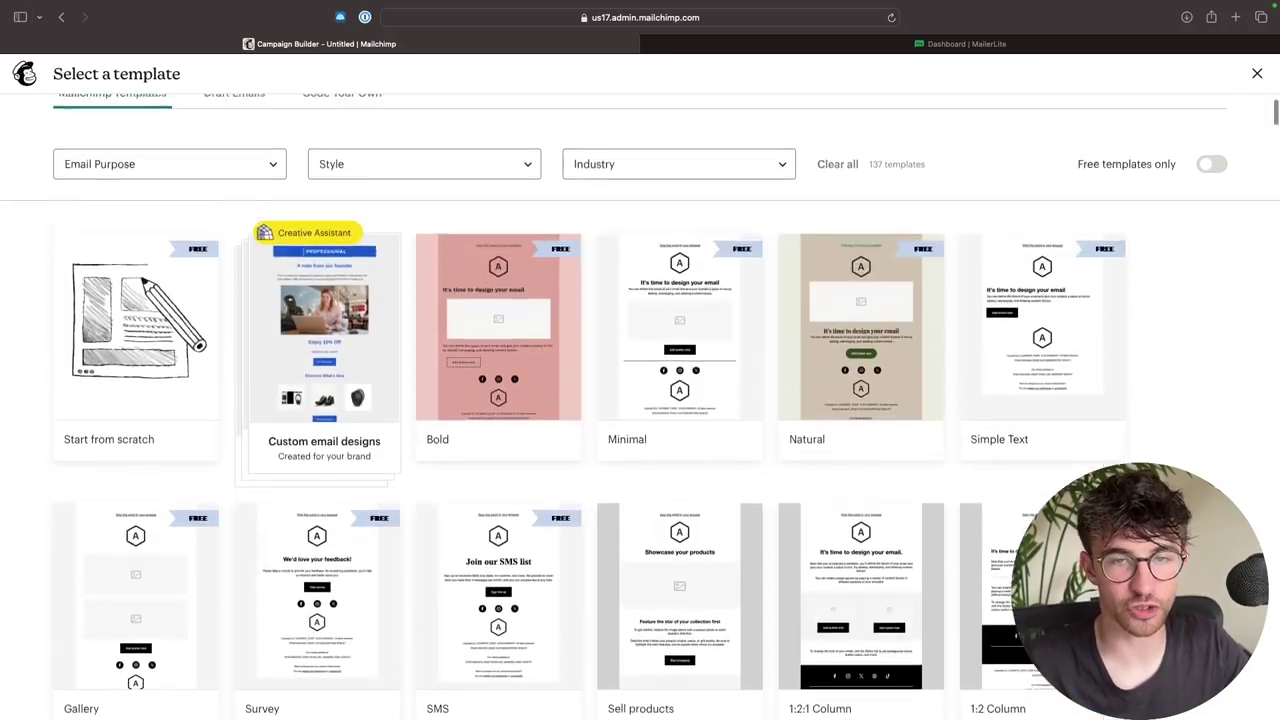
scroll(640, 440, "down", 2)
scroll(640, 440, "down", 1)
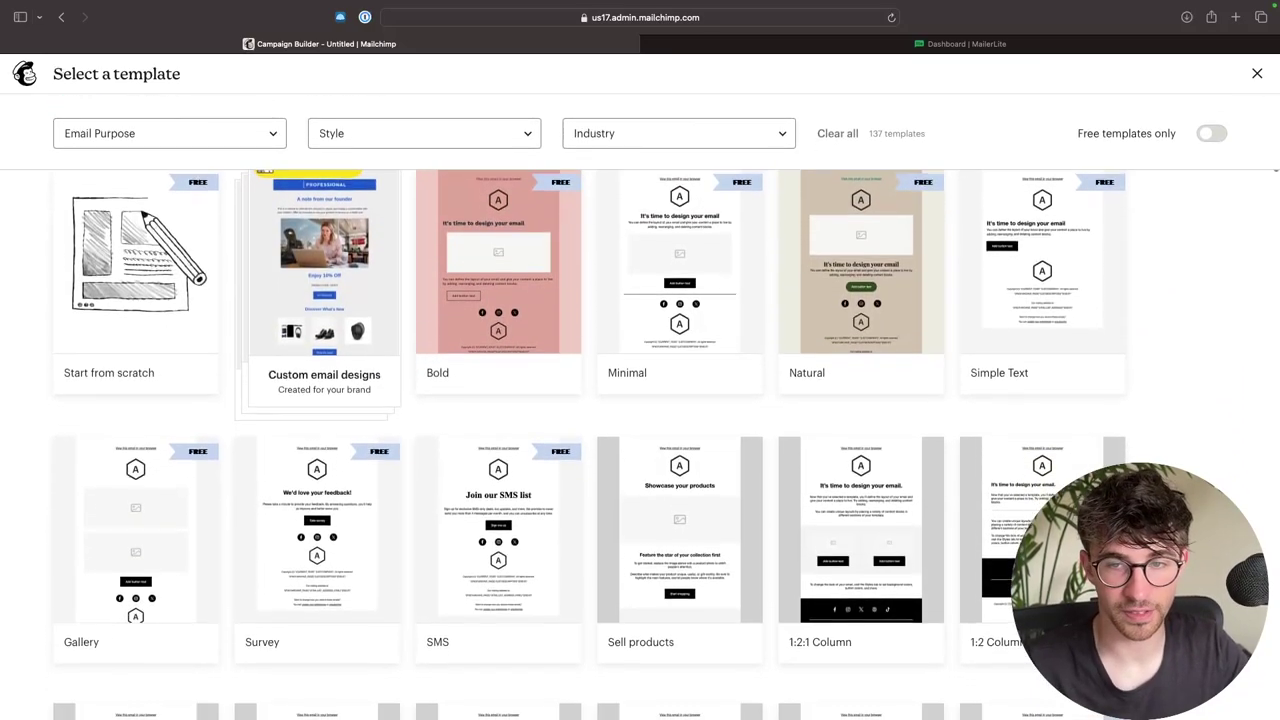
scroll(640, 440, "down", 2)
scroll(640, 440, "down", 5)
scroll(640, 440, "down", 3)
scroll(640, 440, "down", 4)
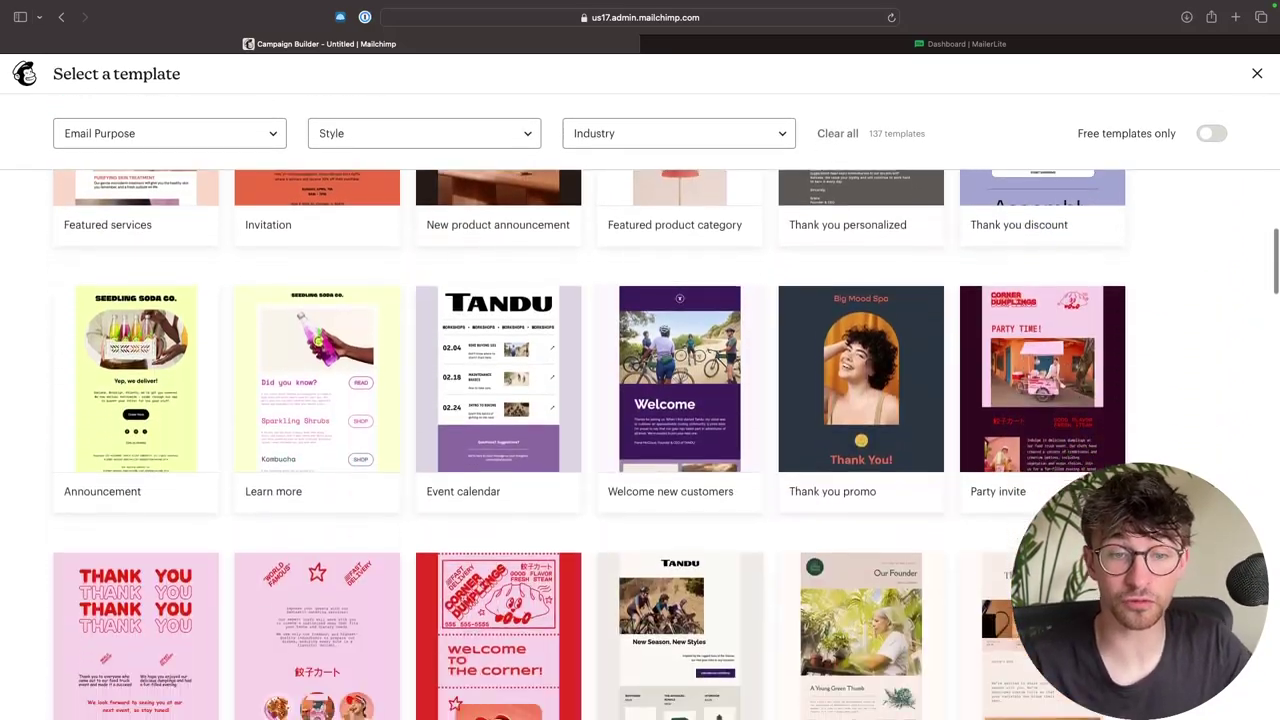
scroll(640, 440, "down", 3)
scroll(640, 440, "down", 2)
scroll(640, 440, "down", 1)
scroll(640, 440, "down", 4)
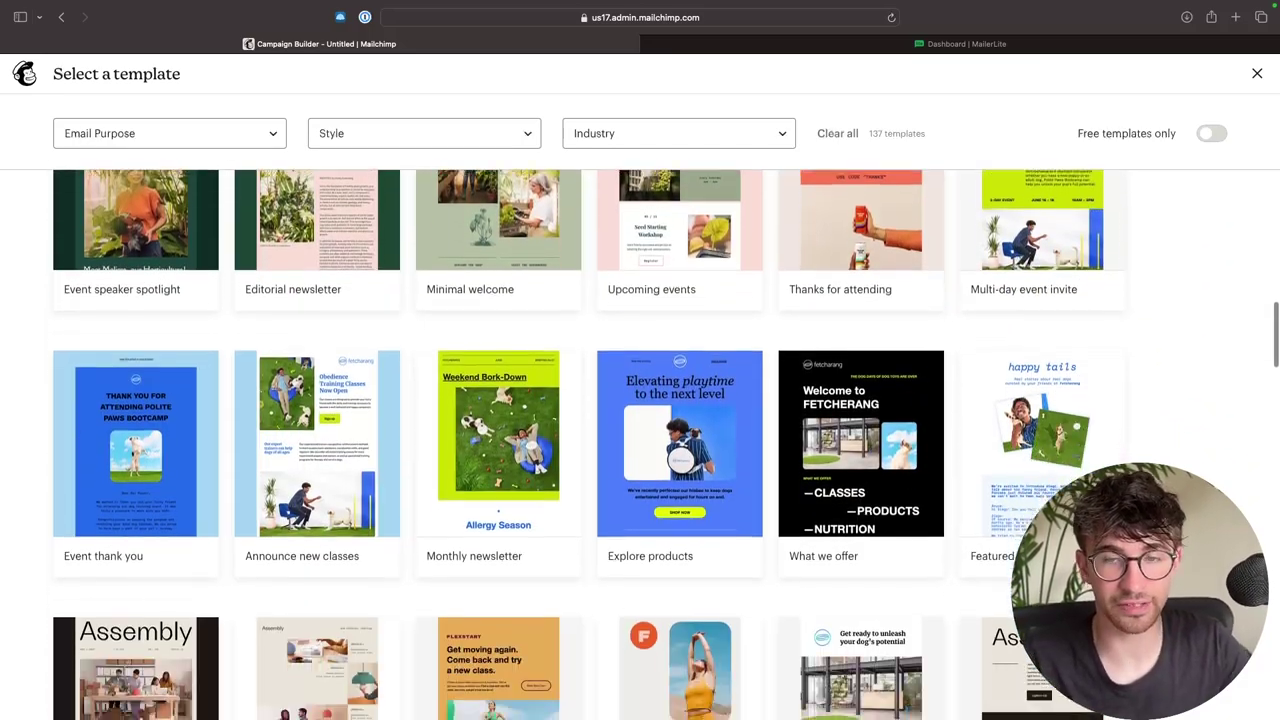
scroll(640, 440, "down", 3)
scroll(640, 440, "down", 2)
scroll(640, 440, "down", 3)
scroll(640, 440, "down", 3)
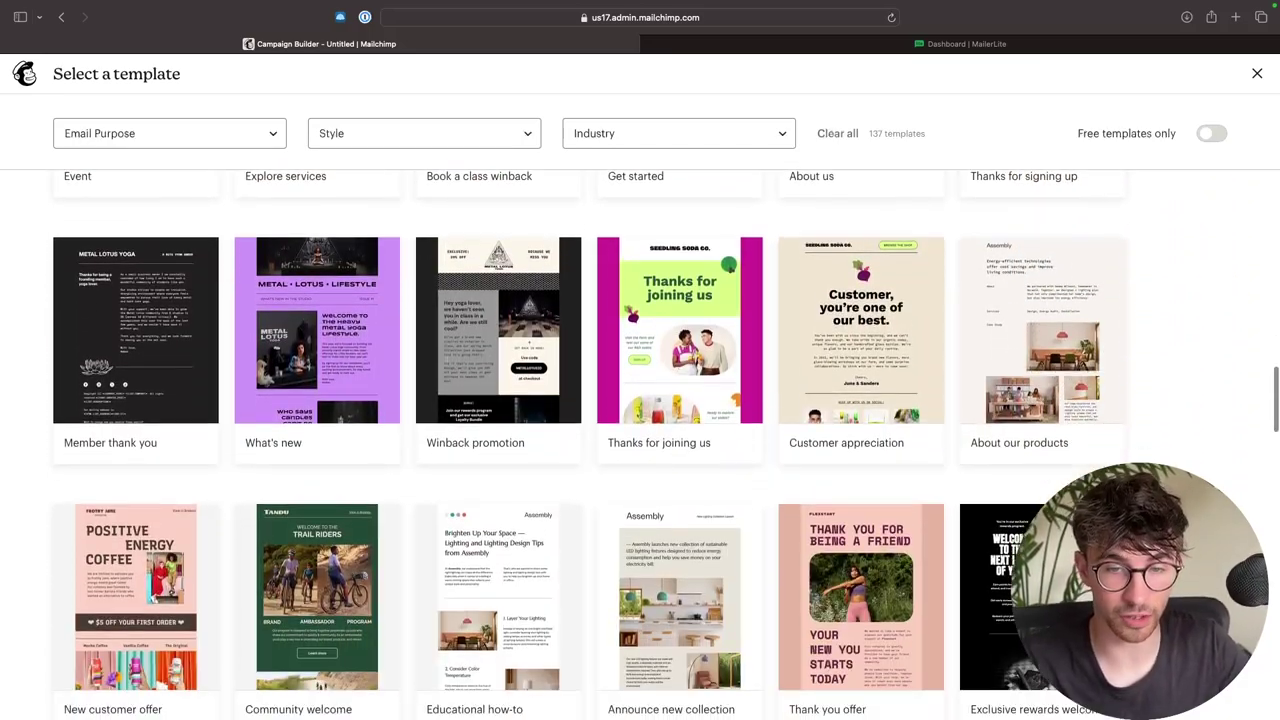
scroll(640, 440, "down", 4)
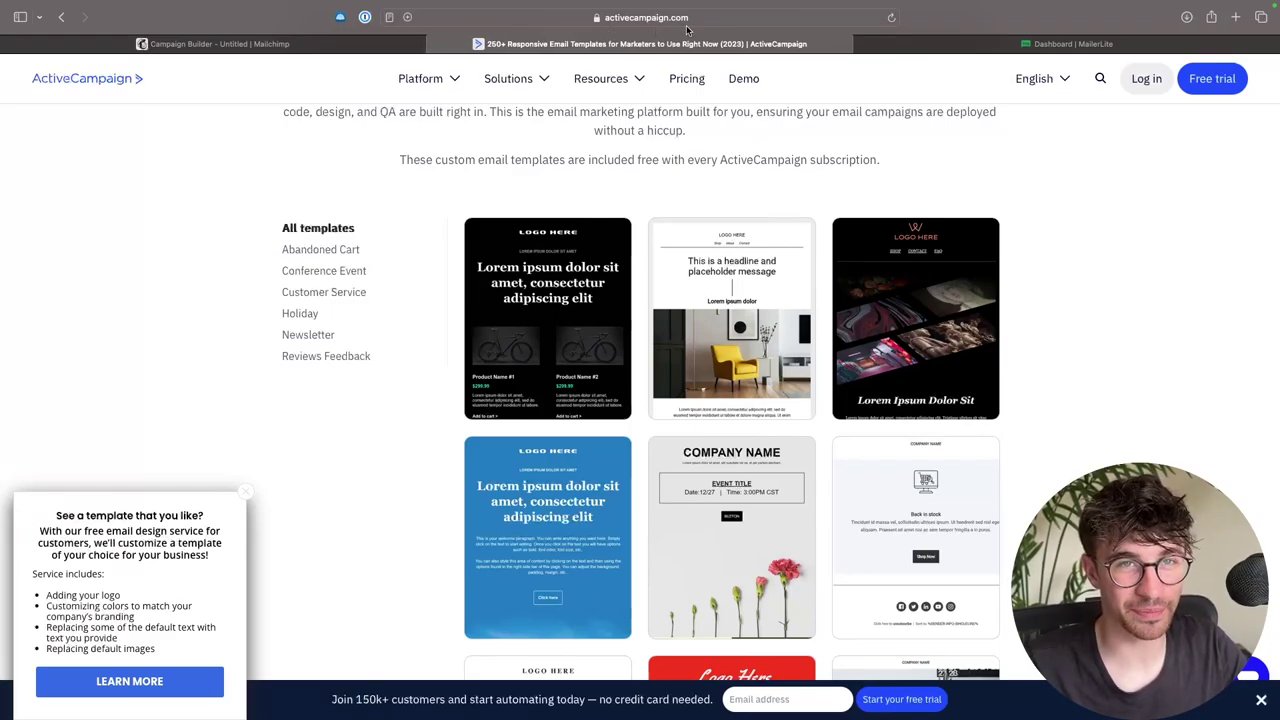
Scroll further through Mailchimp's templates, then bring up MailerLite's newsletter template gallery
left_click(287, 44)
scroll(503, 204, "down", 2)
scroll(568, 314, "down", 1)
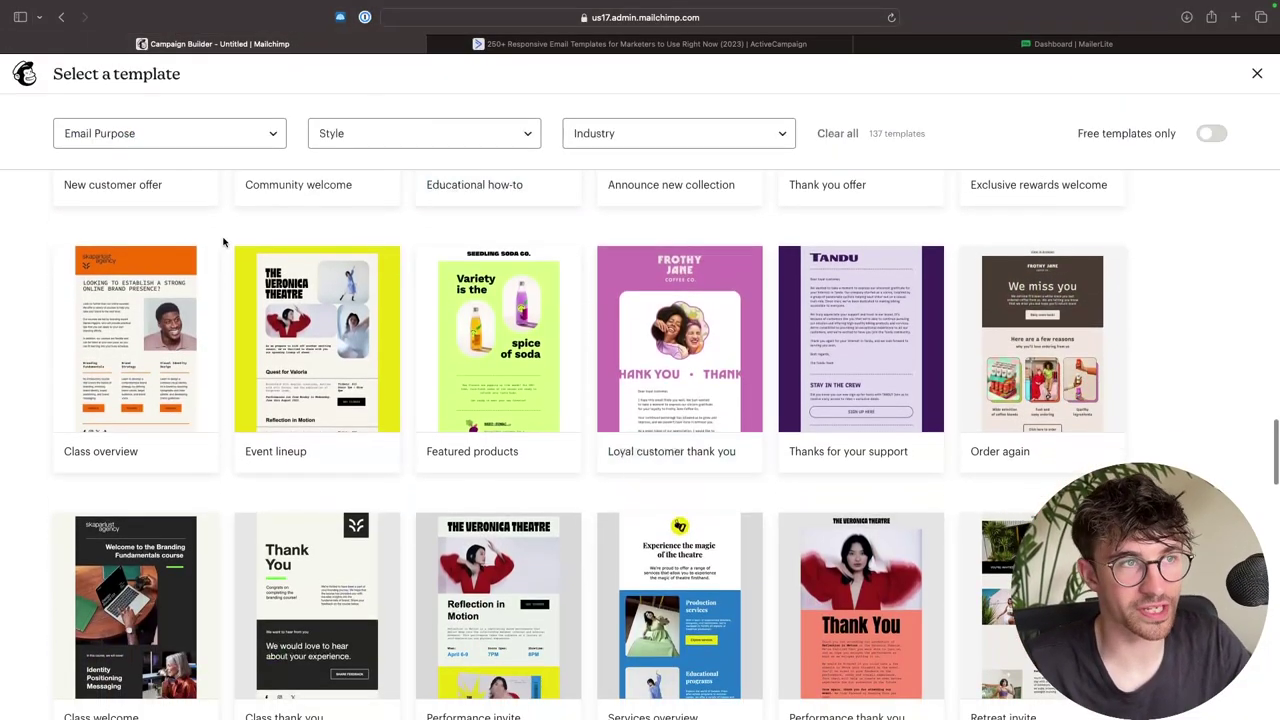
scroll(214, 257, "down", 1)
scroll(792, 427, "down", 1)
scroll(792, 427, "down", 2)
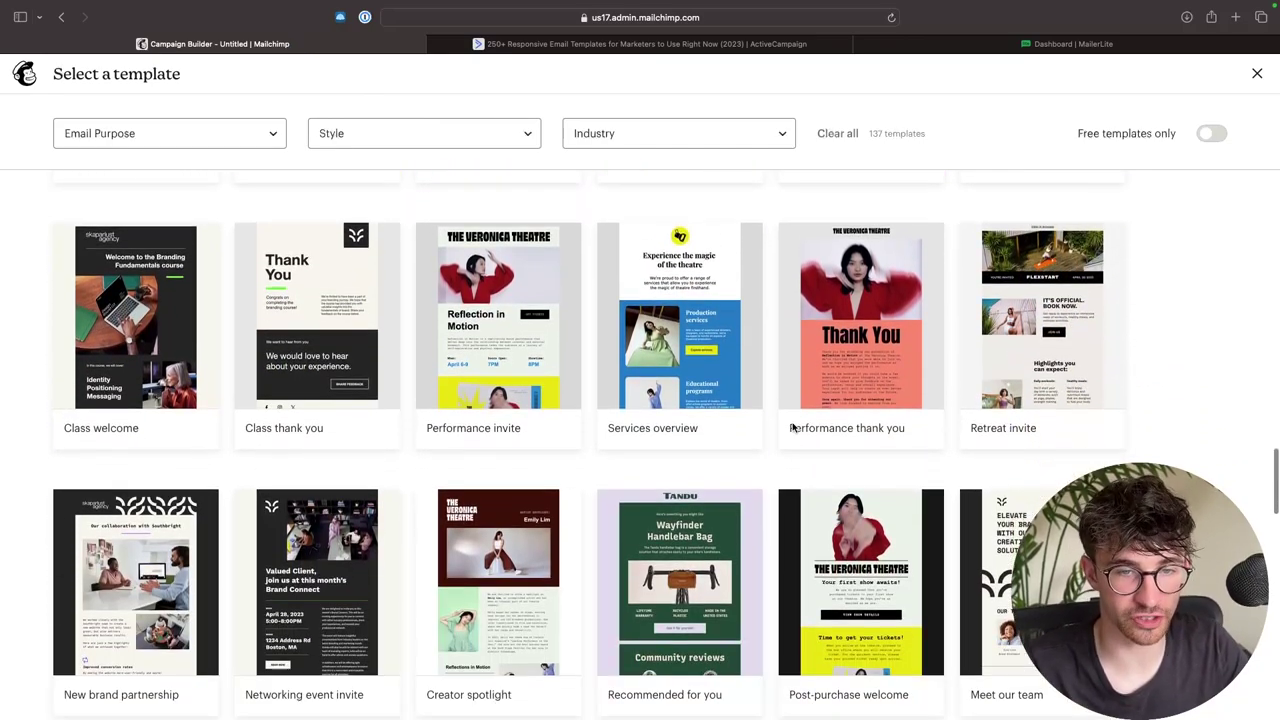
scroll(792, 427, "down", 1)
scroll(792, 427, "down", 1)
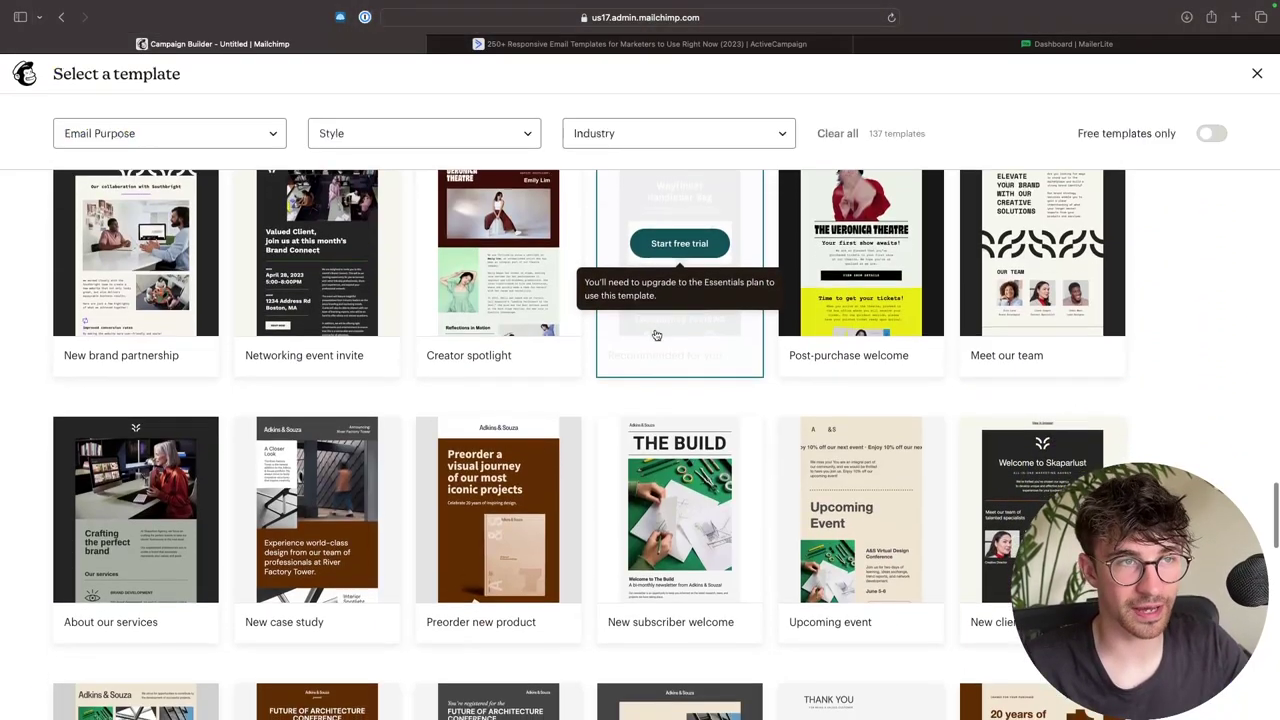
scroll(656, 335, "down", 1)
scroll(656, 335, "down", 1)
scroll(656, 335, "down", 3)
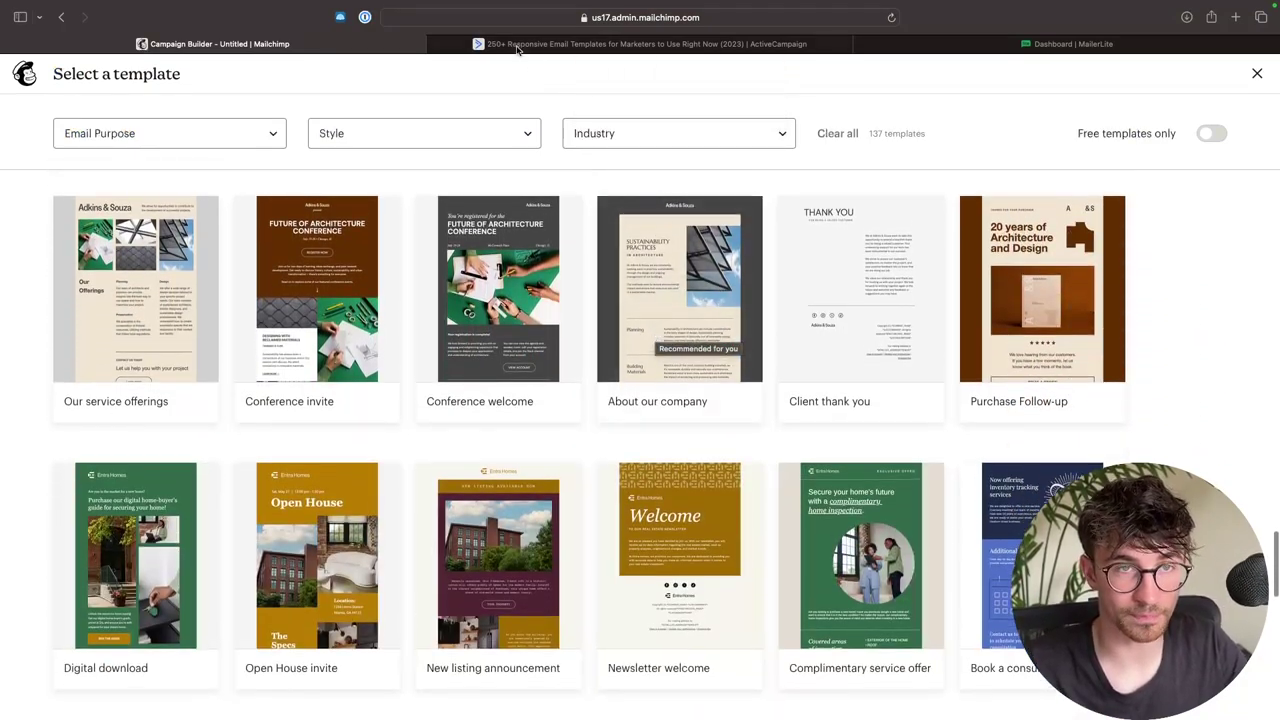
left_click_drag(1087, 44, 660, 44)
Browse MailerLite's Beautiful Newsletter Templates, then return to Mailchimp's template gallery
scroll(789, 247, "up", 1)
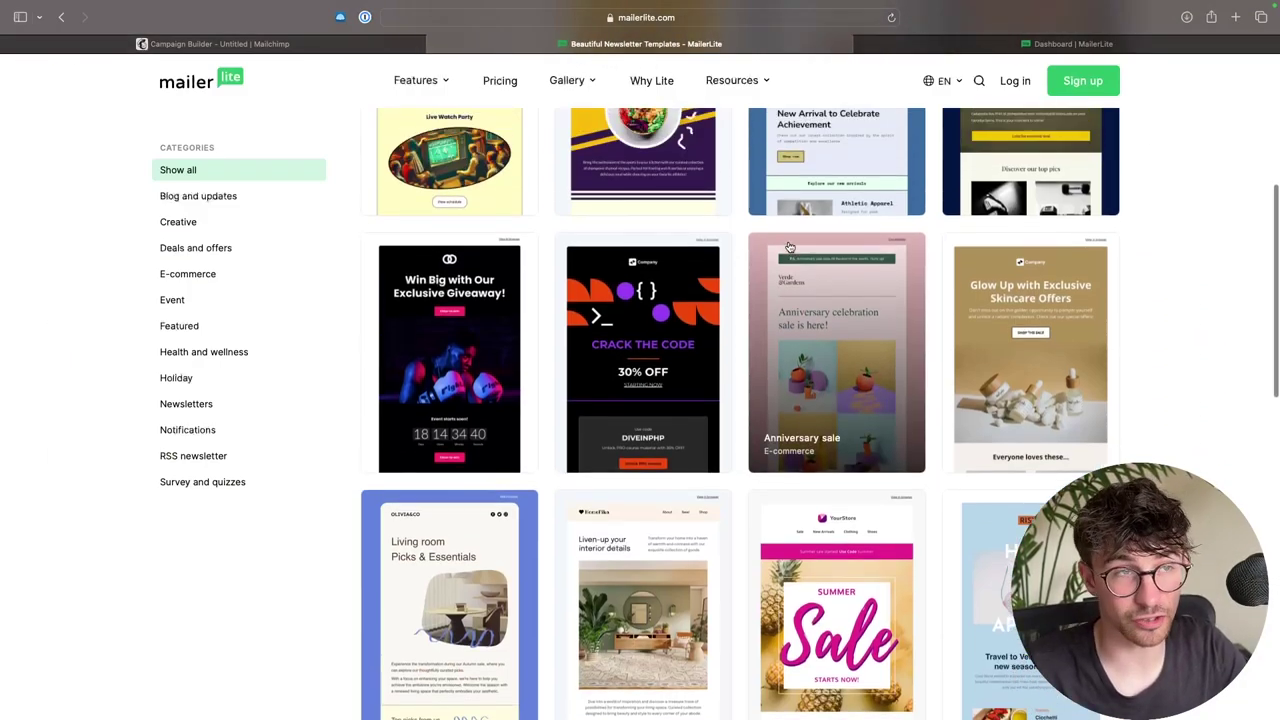
scroll(789, 247, "up", 3)
scroll(900, 310, "down", 2)
scroll(1011, 378, "down", 3)
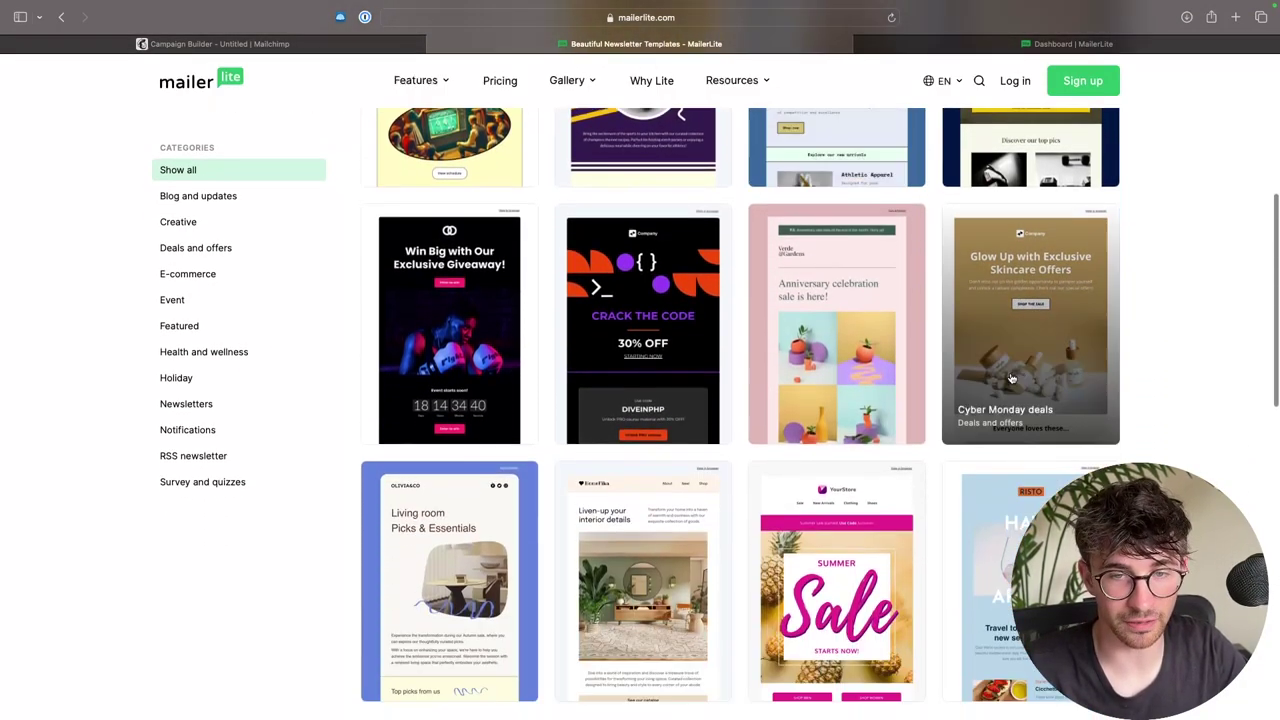
scroll(1011, 378, "down", 3)
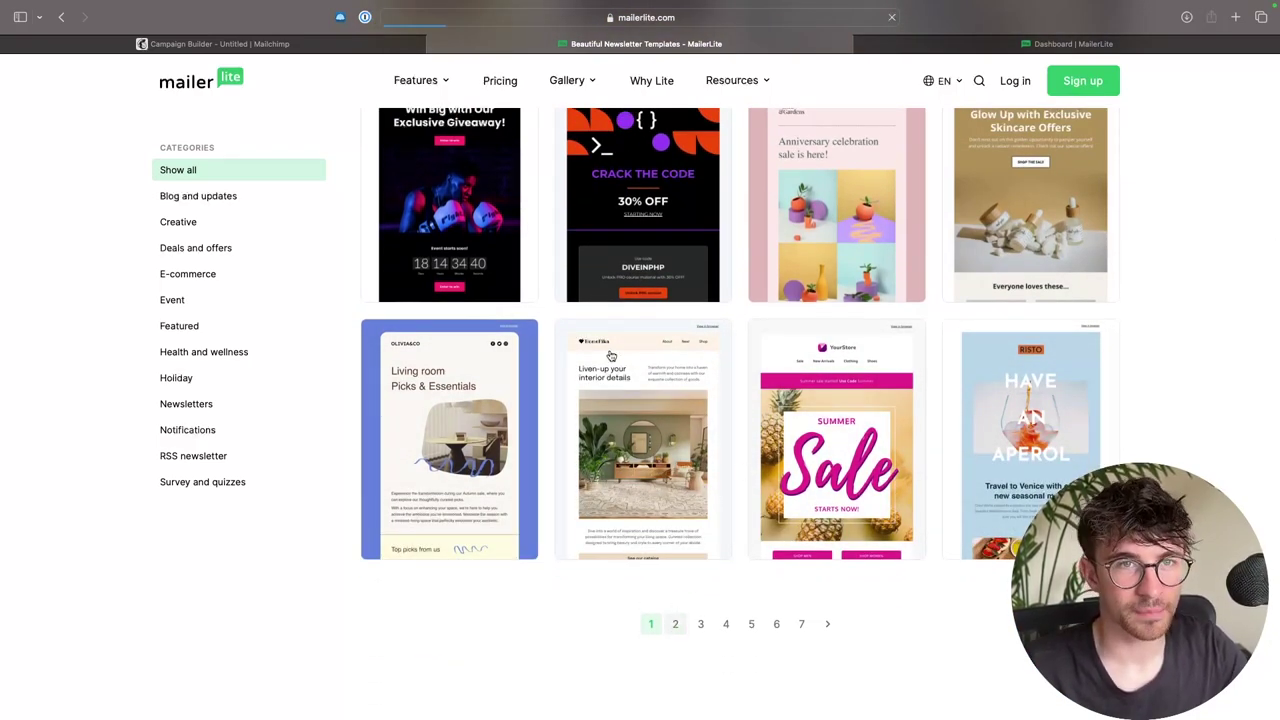
scroll(710, 392, "down", 3)
scroll(715, 388, "down", 2)
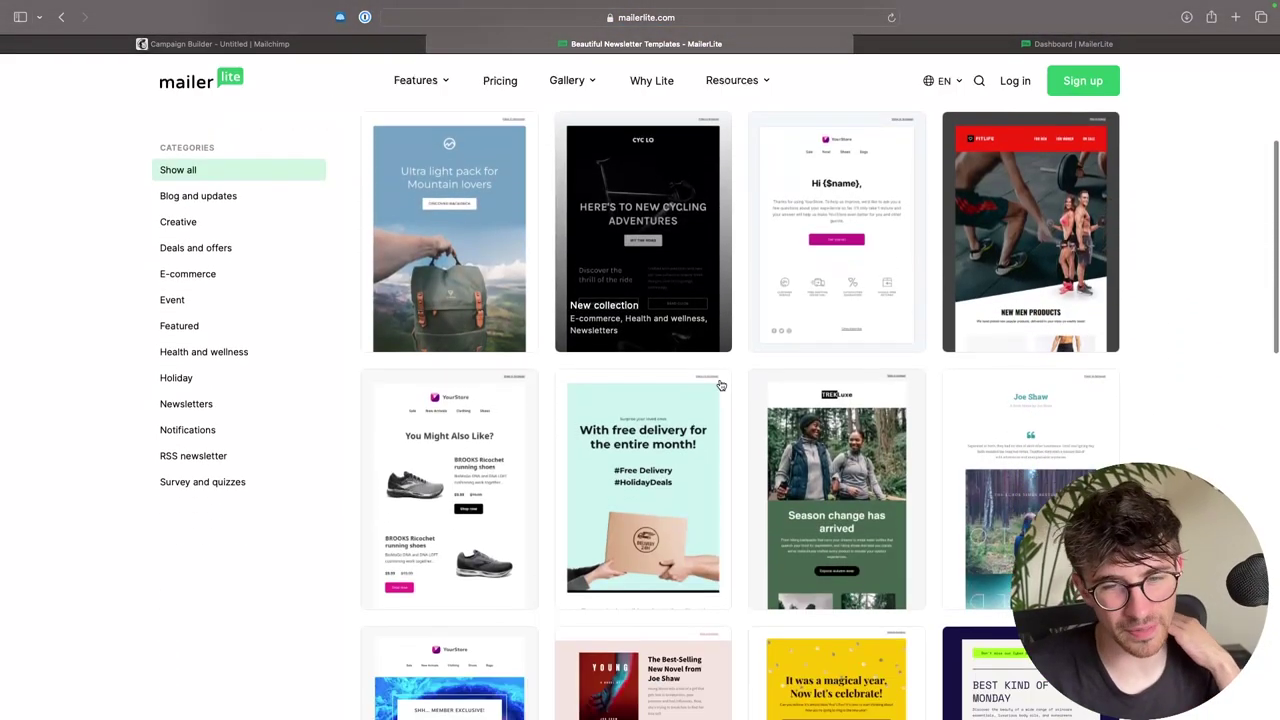
scroll(720, 385, "down", 3)
scroll(720, 385, "down", 3)
left_click(190, 44)
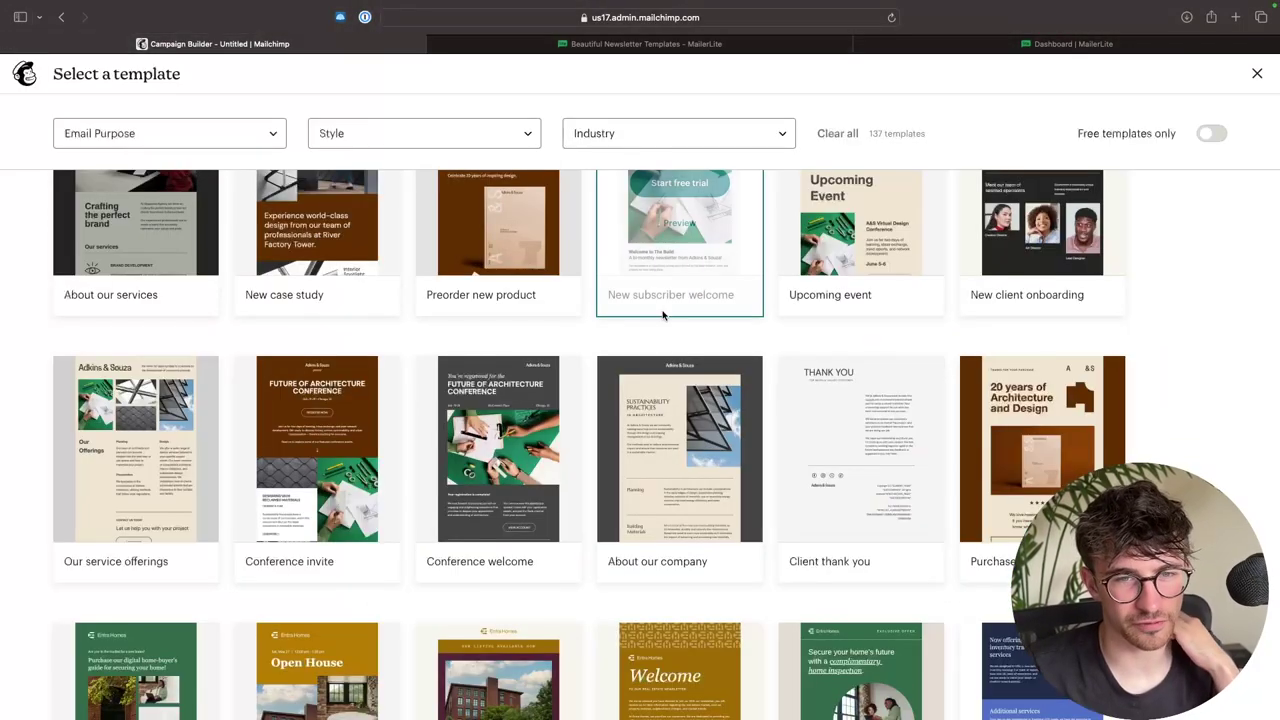
Scroll back up through Mailchimp's Select a template gallery to revisit earlier designs
scroll(662, 314, "down", 5)
scroll(662, 314, "up", 2)
scroll(662, 314, "up", 1)
scroll(662, 314, "up", 2)
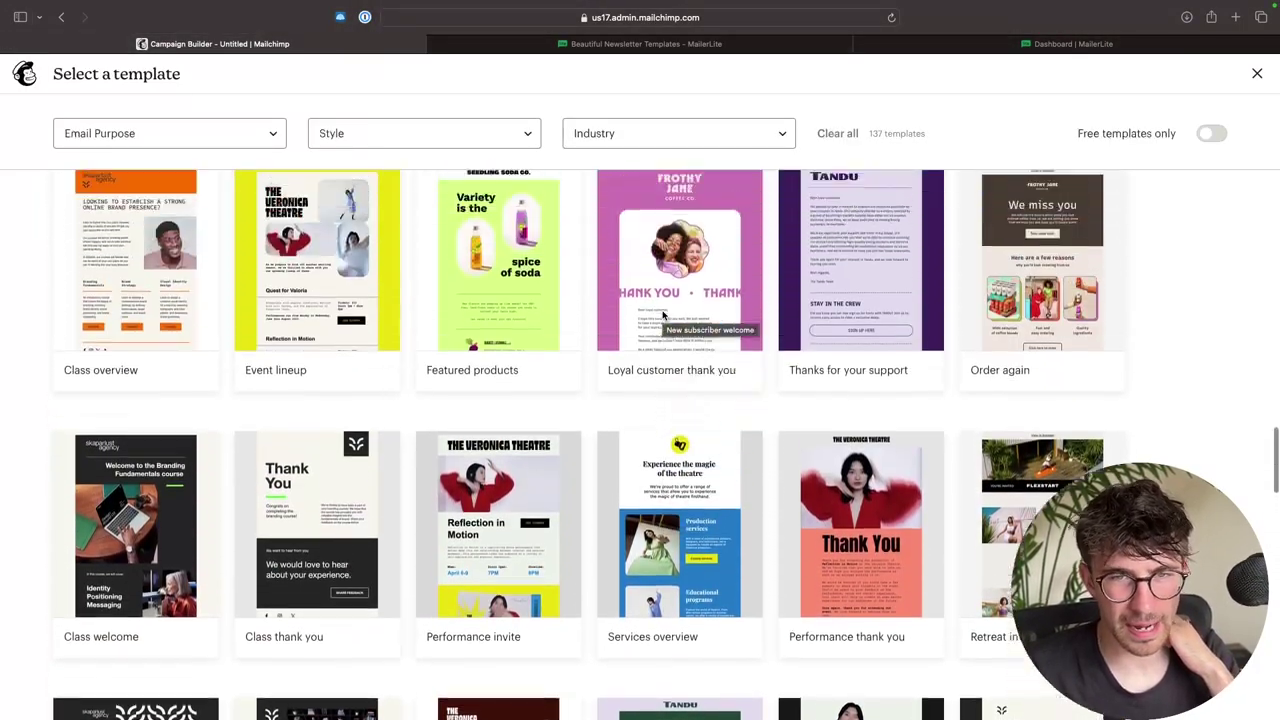
scroll(662, 315, "up", 1)
scroll(662, 316, "up", 2)
scroll(662, 316, "up", 2)
scroll(662, 316, "up", 1)
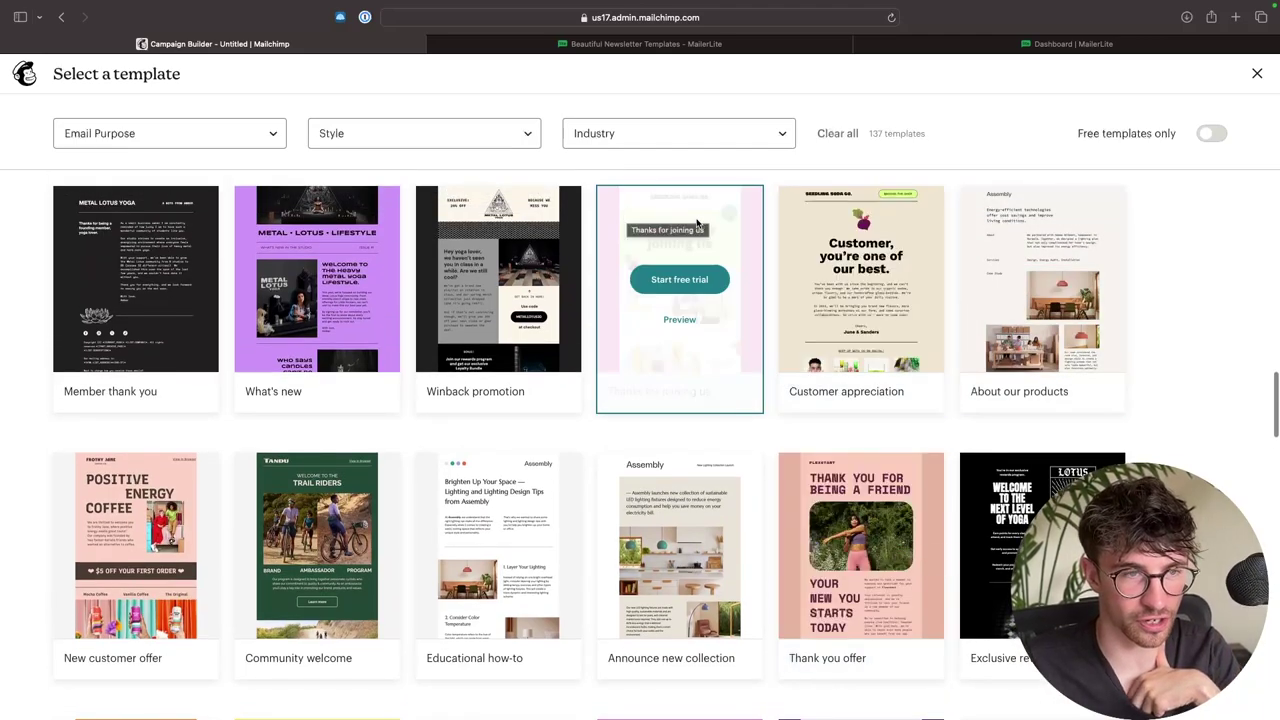
Browse down past the retreat, performance and partnership designs, then return to MailerLite's templates, page 2
scroll(486, 400, "down", 3)
scroll(510, 405, "down", 1)
scroll(515, 405, "down", 2)
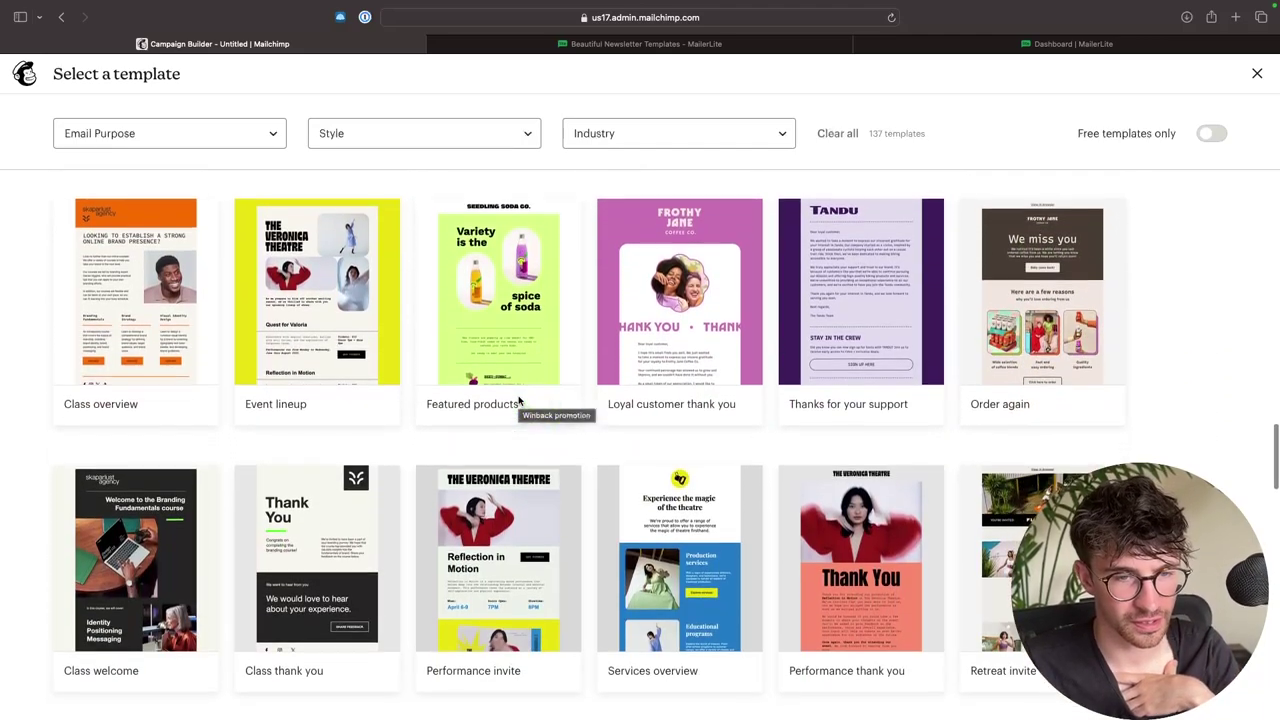
scroll(519, 400, "down", 1)
scroll(515, 410, "down", 1)
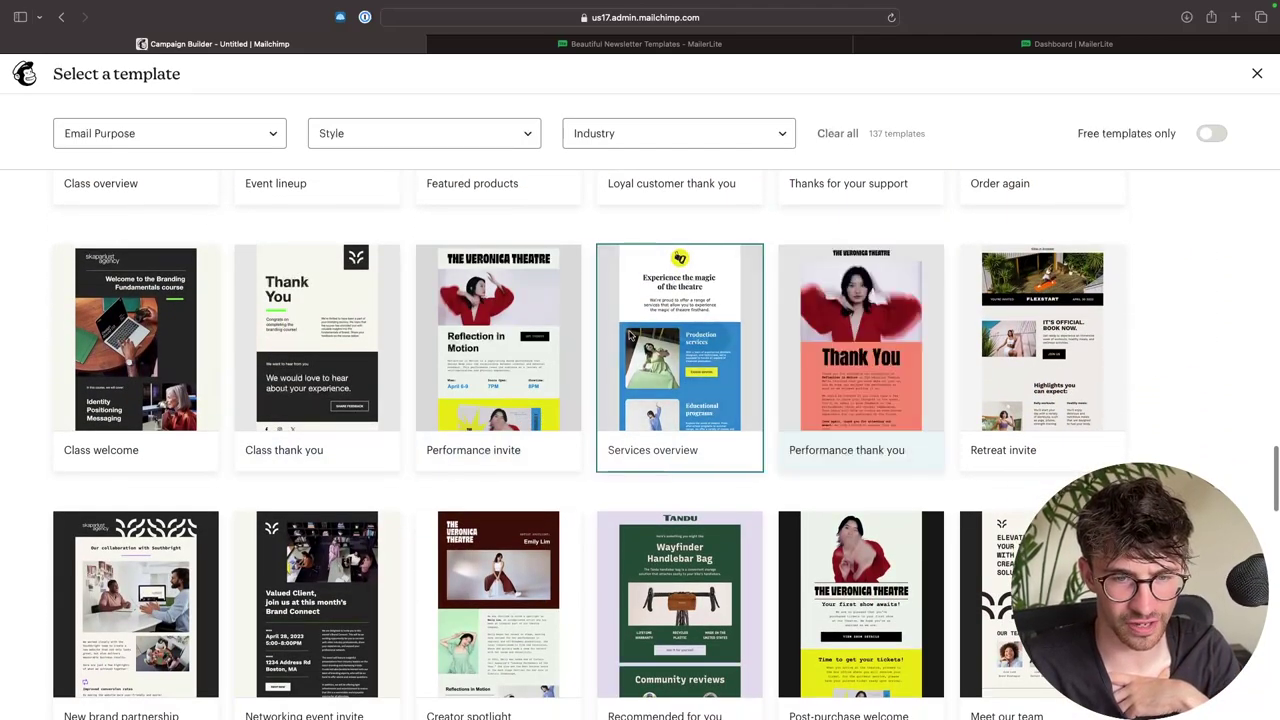
scroll(557, 550, "down", 1)
scroll(557, 549, "down", 1)
scroll(557, 549, "down", 1)
left_click(646, 44)
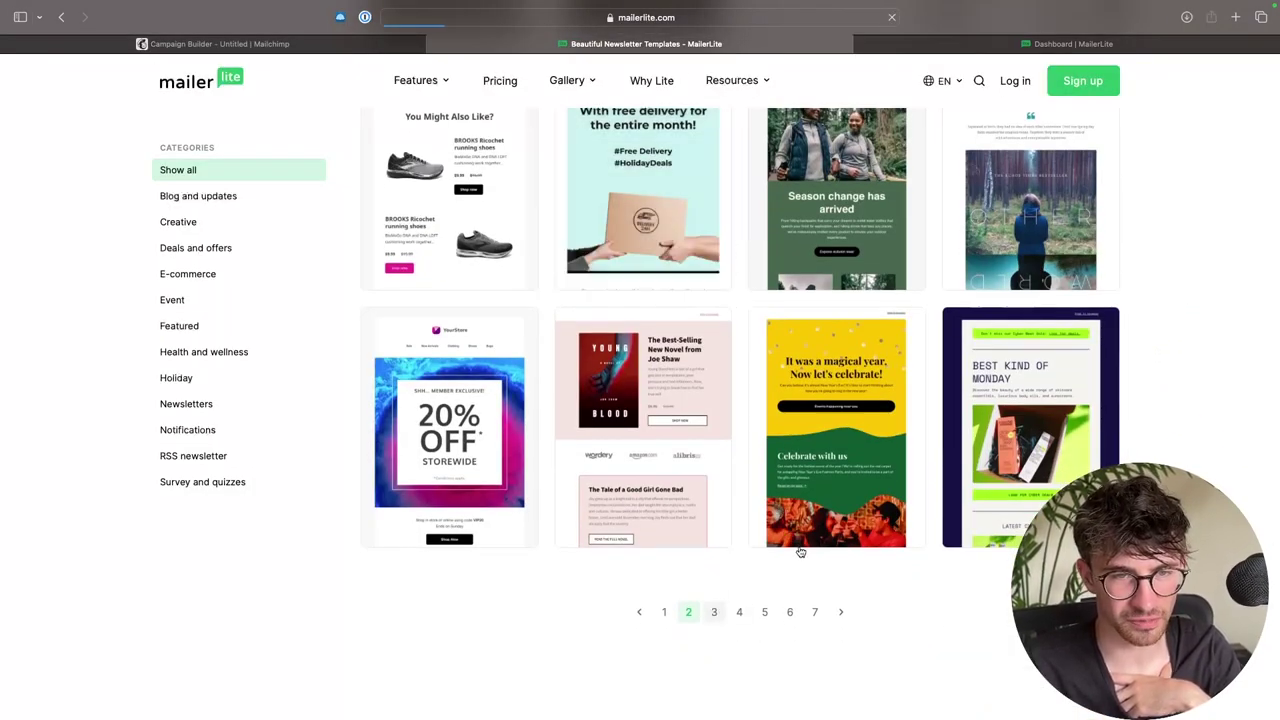
Scroll down through the next page of newsletter template designs
scroll(855, 510, "down", 5)
scroll(855, 510, "down", 1)
scroll(855, 510, "down", 2)
scroll(855, 510, "down", 2)
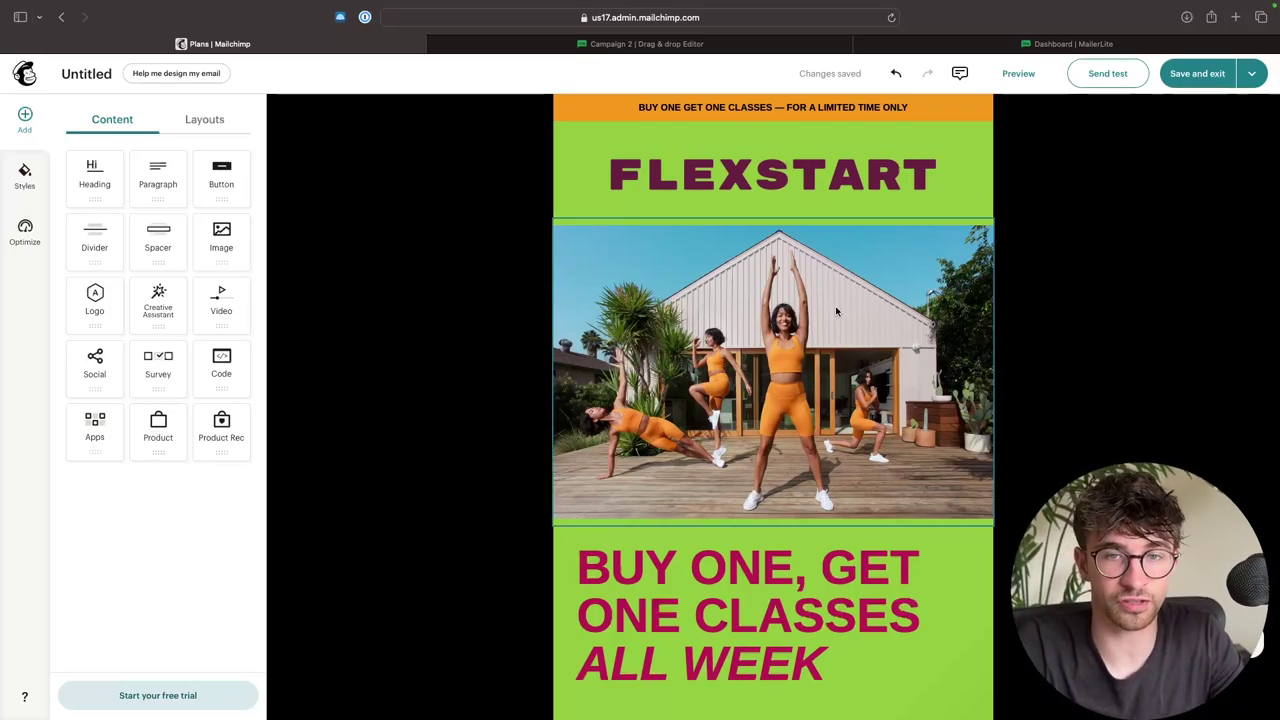
Replace the BUY ONE, GET ONE CLASSES heading with 'G-Force North'
scroll(700, 480, "down", 4)
left_click(836, 498)
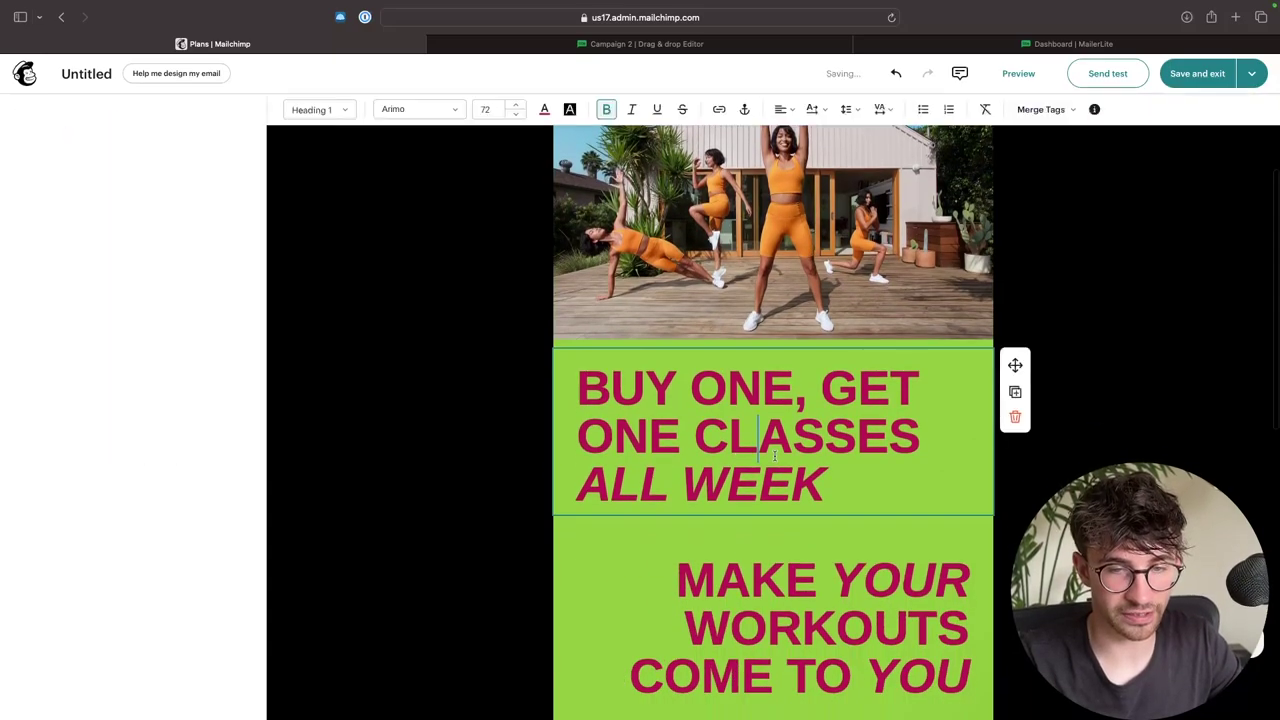
triple_click(690, 413)
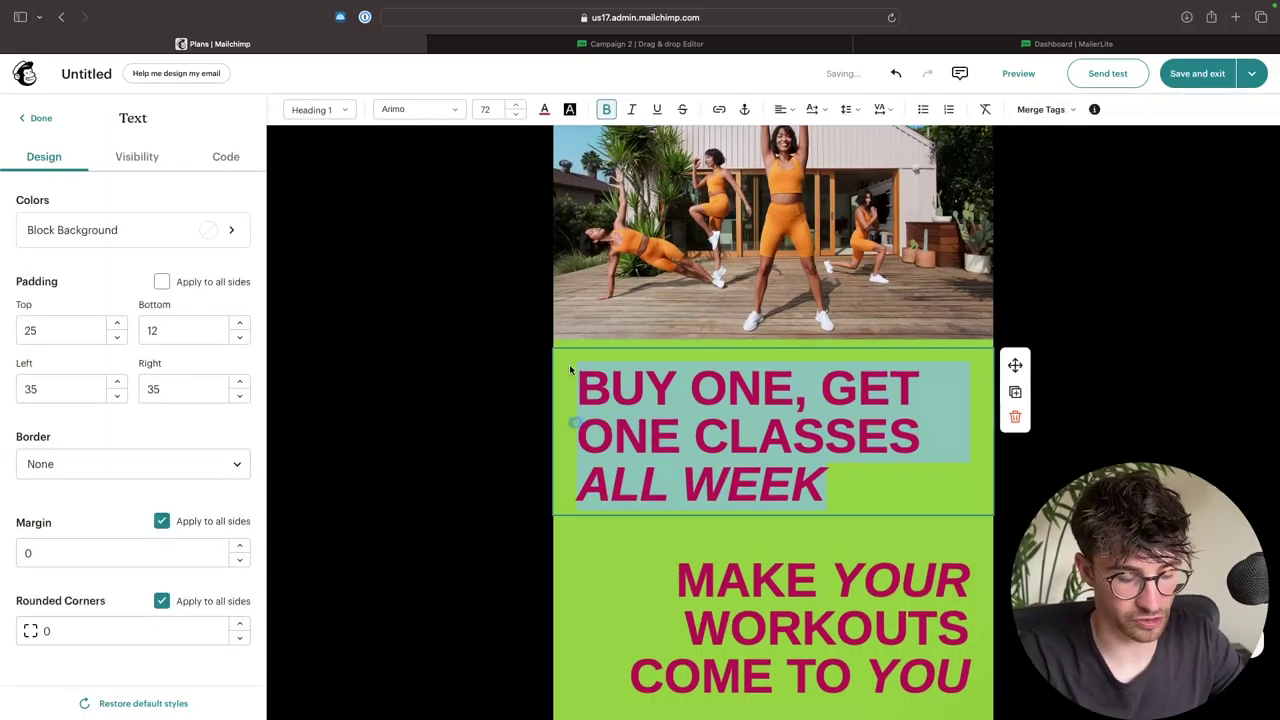
type("G-")
key("BackSpace")
key("BackSpace")
type("Force North")
Open the fitness photo's Replace library and close it, leaving the photo unchanged
scroll(803, 325, "up", 1)
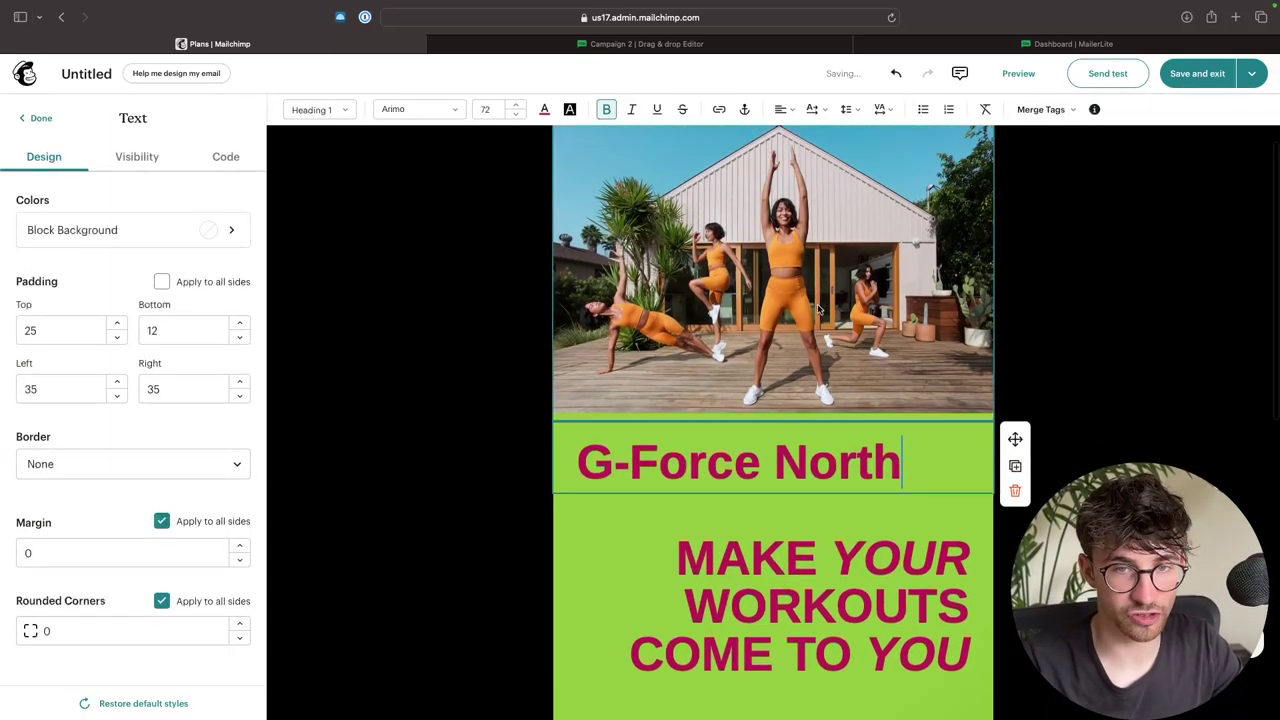
scroll(803, 325, "up", 2)
left_click(803, 325)
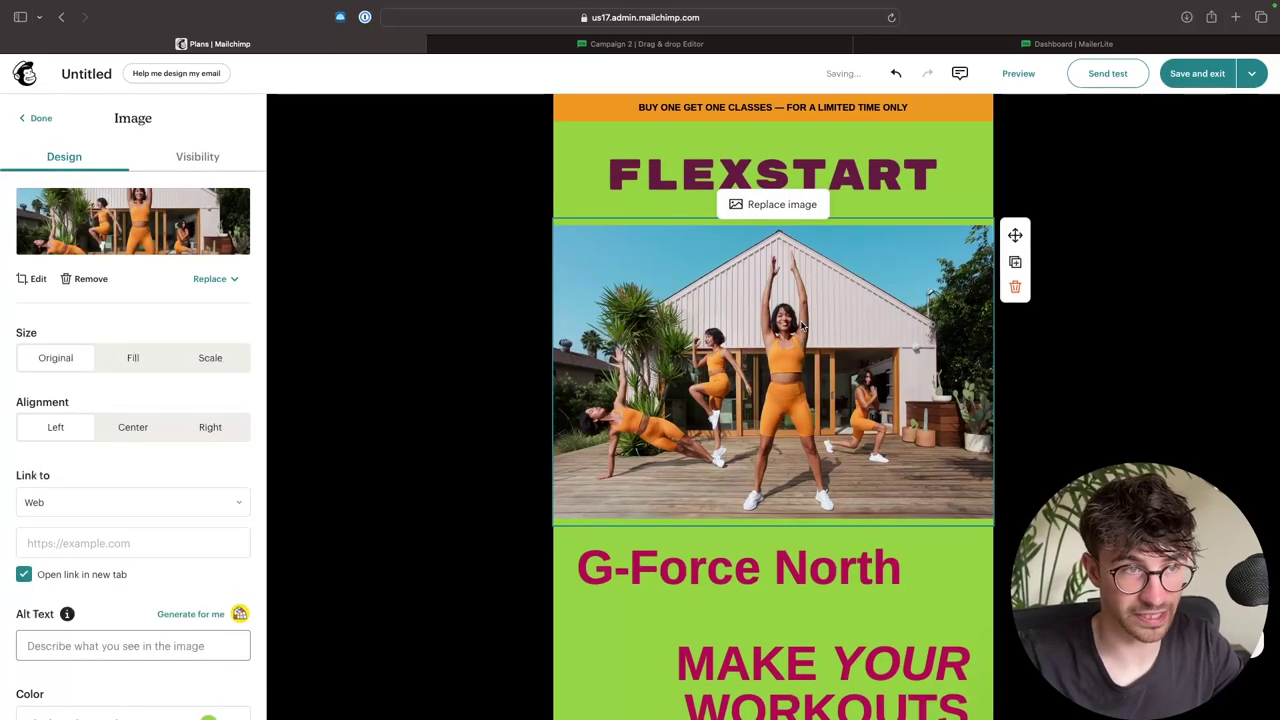
left_click(790, 205)
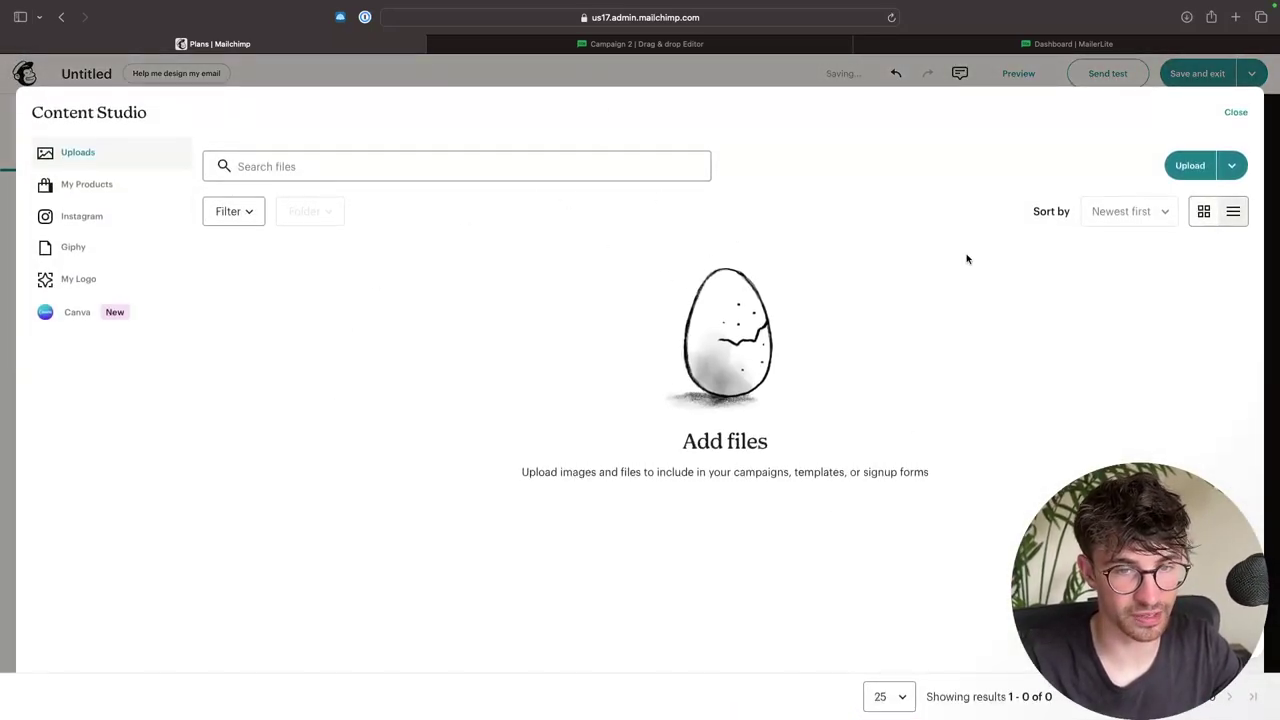
left_click(1236, 116)
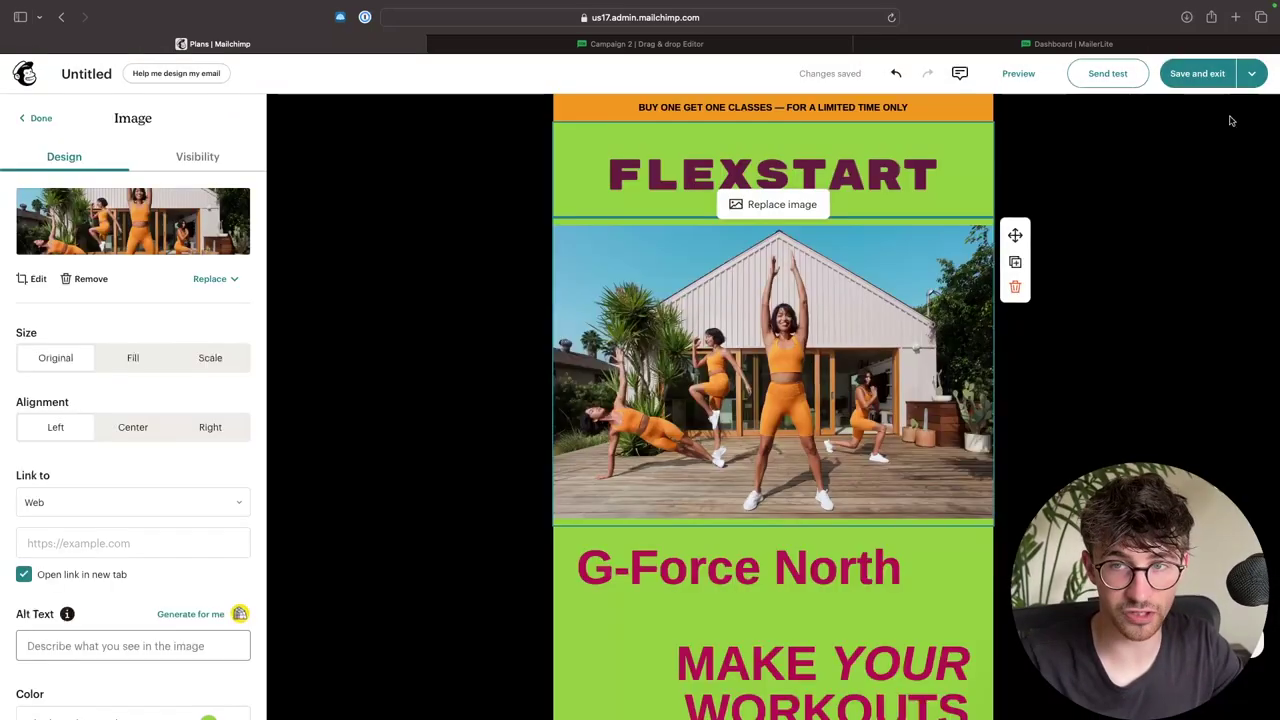
Set the FLEXSTART logo block's background colour to blue
scroll(918, 424, "down", 1)
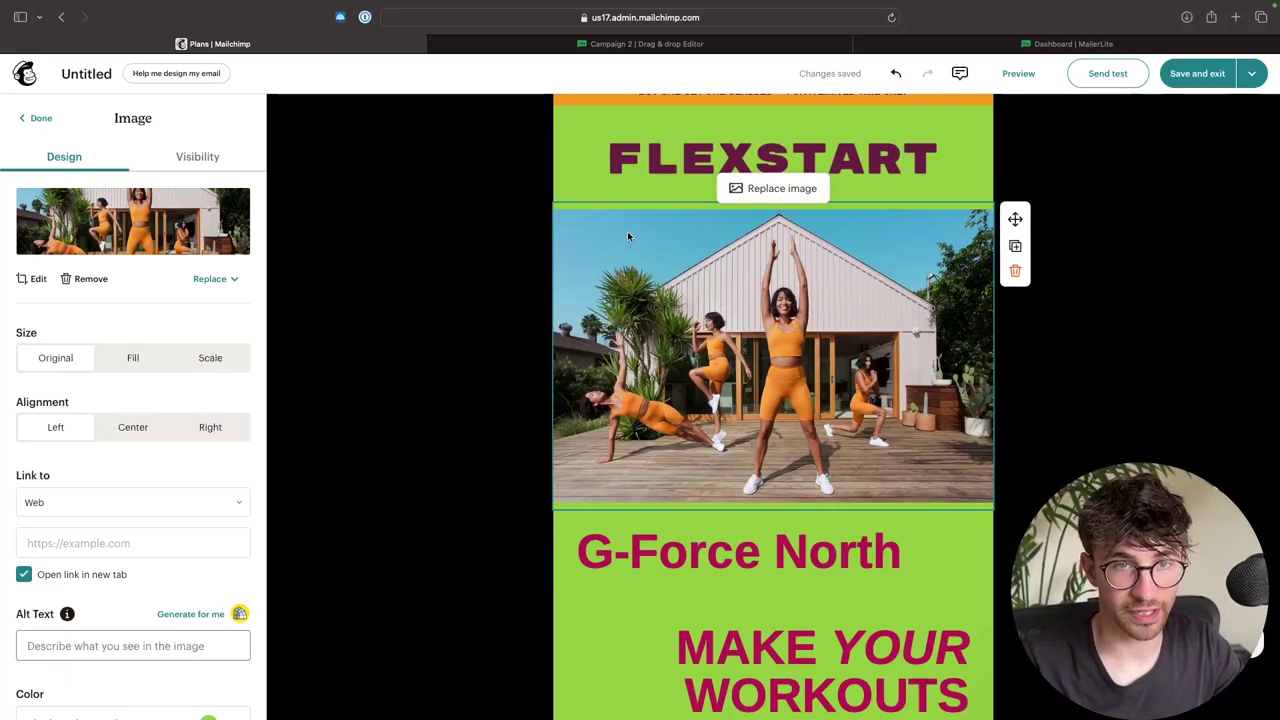
left_click(562, 165)
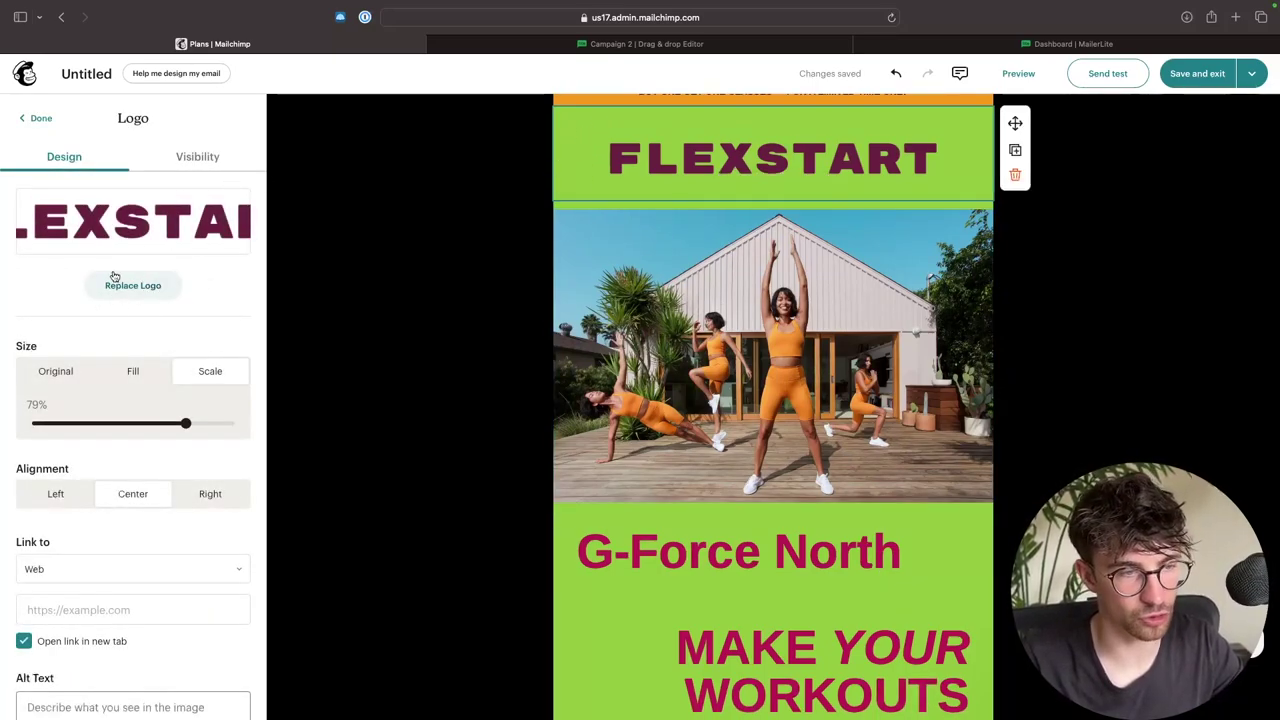
scroll(104, 278, "down", 2)
scroll(150, 290, "down", 3)
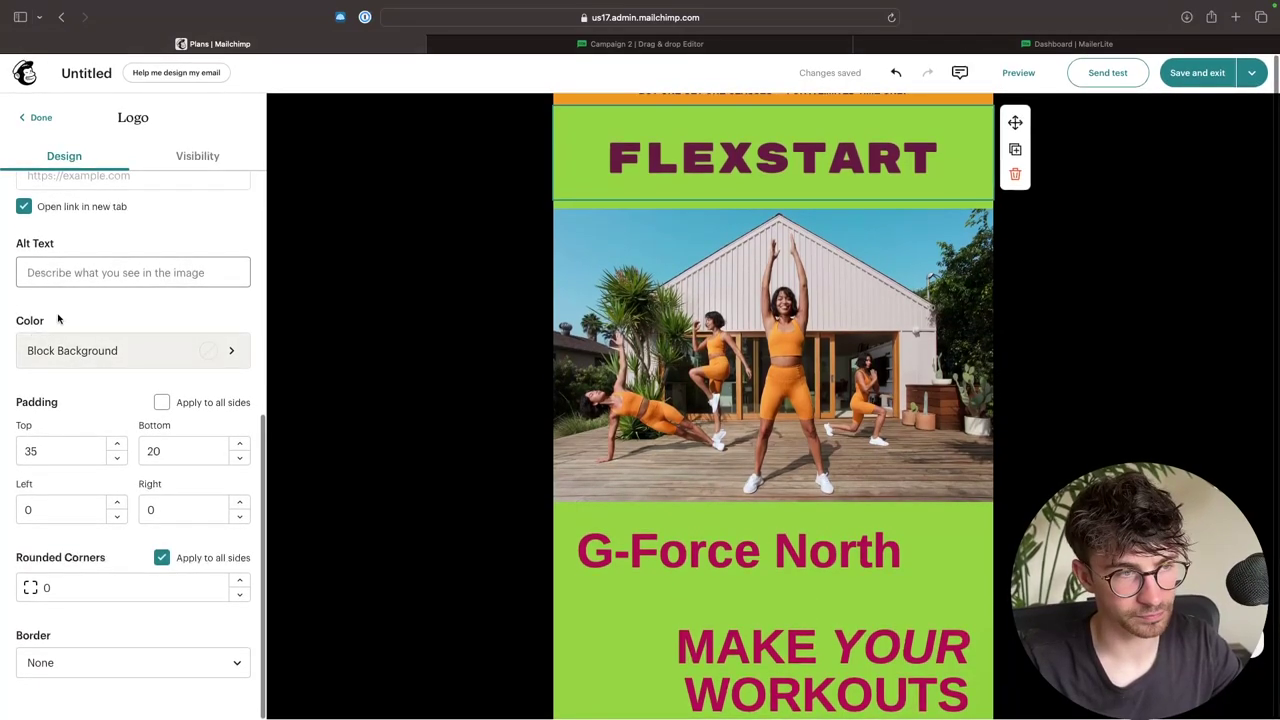
left_click(50, 357)
left_click(90, 365)
scroll(405, 432, "down", 2)
scroll(418, 380, "down", 1)
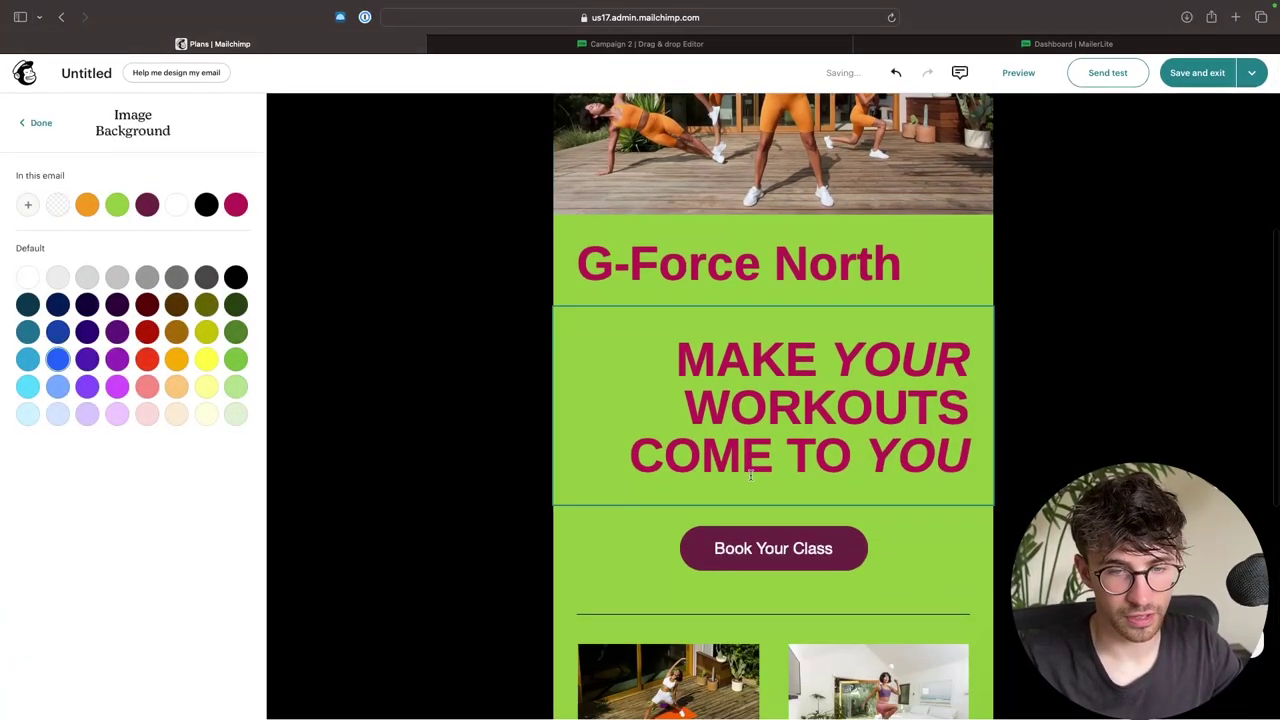
Replace the MAKE YOUR WORKOUTS COME TO YOU heading with 'rpgjriogjr'
left_click(369, 336)
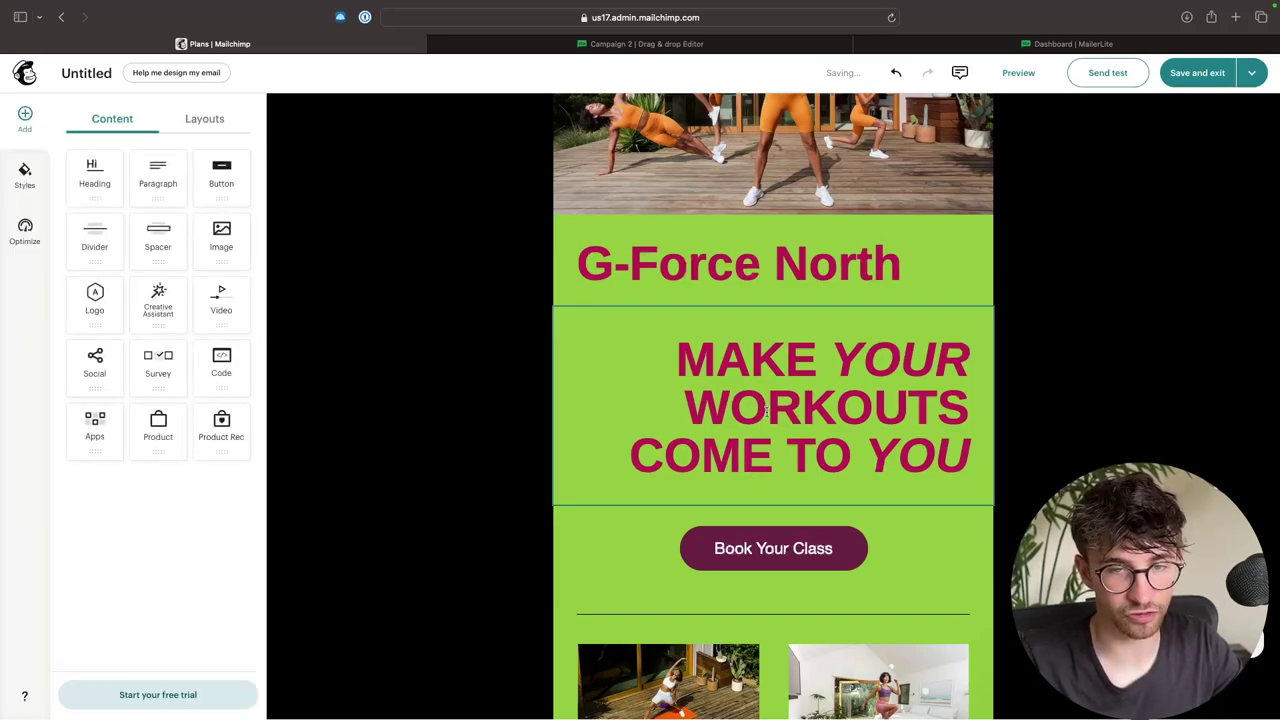
triple_click(767, 410)
type("rpgjriogjr")
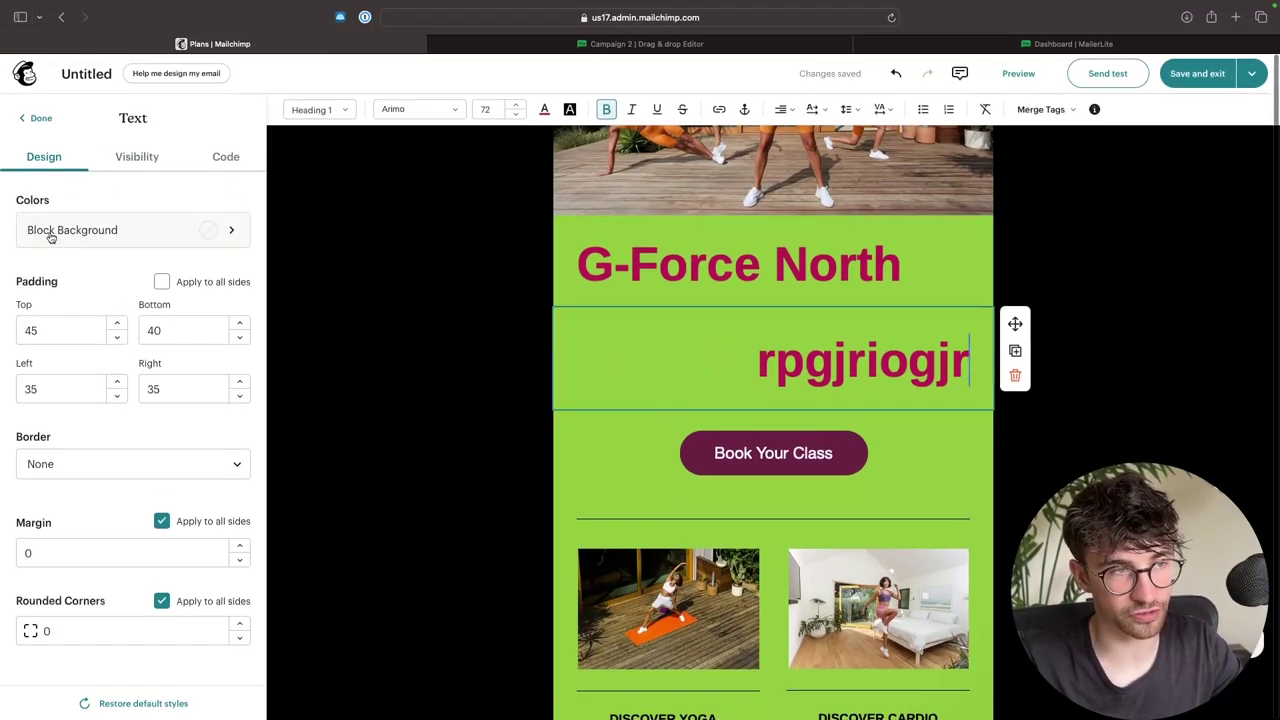
Review the heading block's background, visibility and code settings, then finish editing it
left_click(110, 229)
left_click(35, 123)
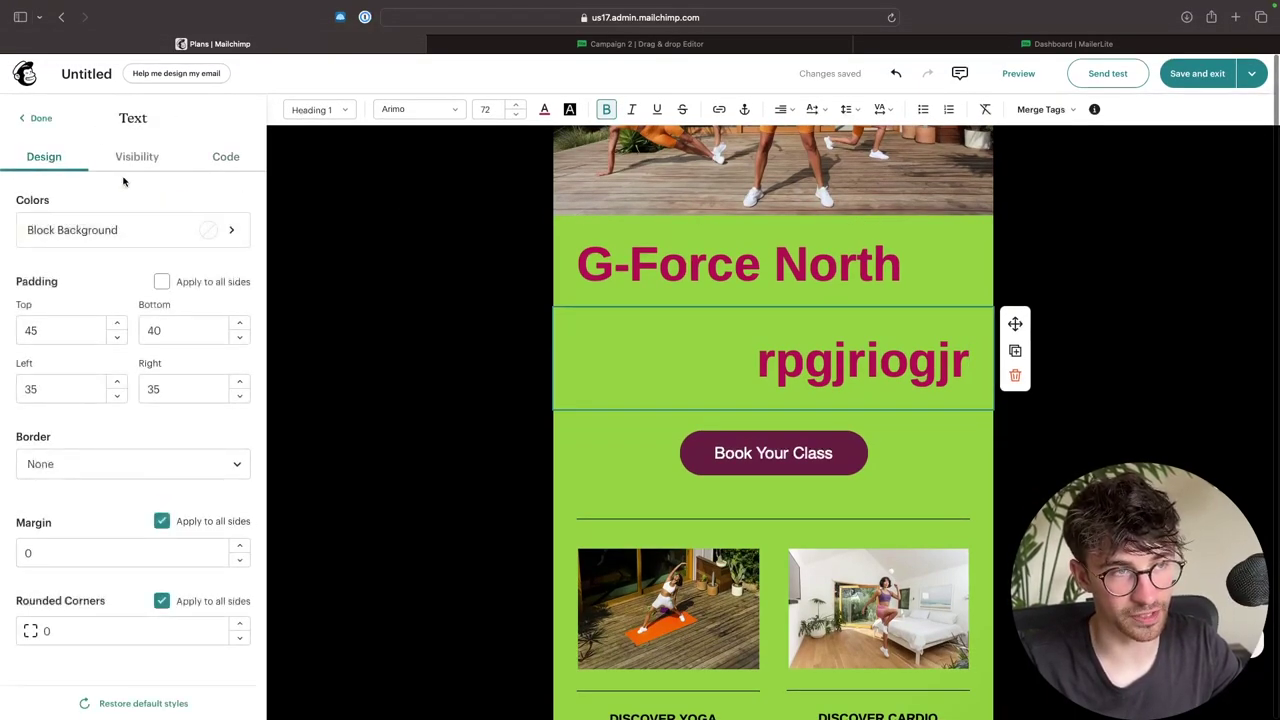
left_click(137, 157)
left_click(212, 166)
left_click(58, 166)
left_click(35, 119)
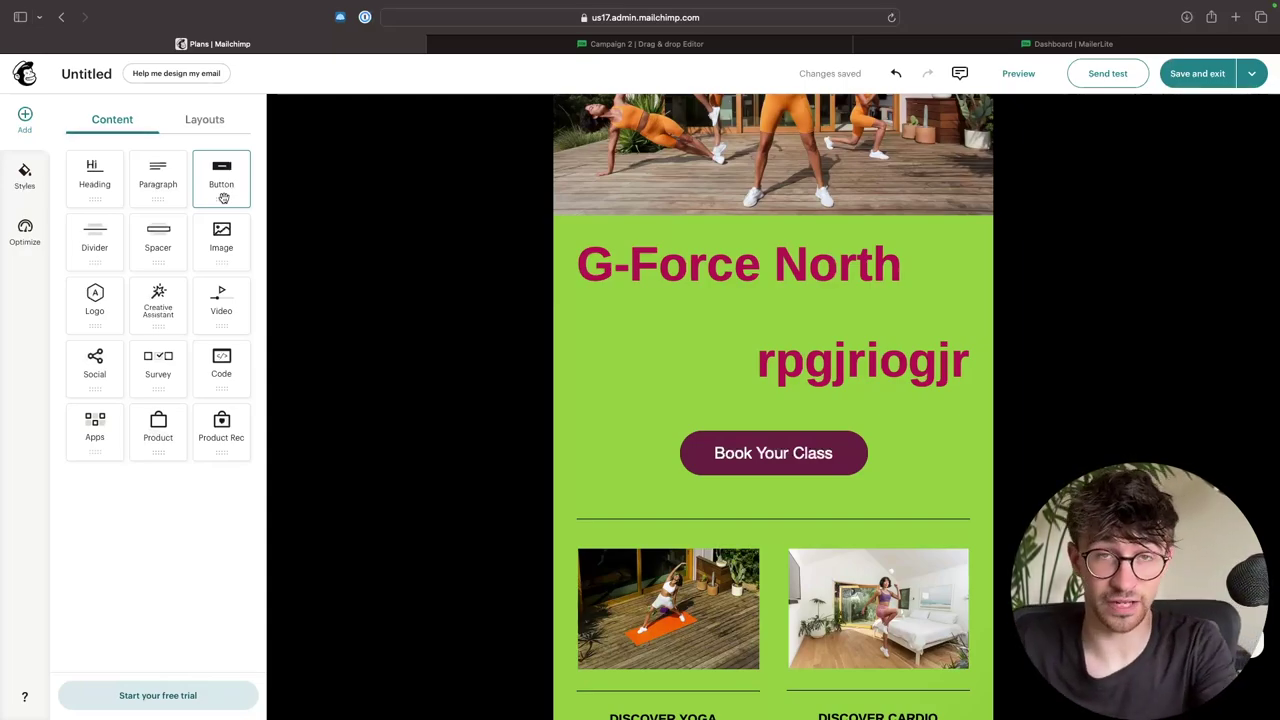
In MailerLite, replace the Subscribe! heading with 'tjrgnrukjfnrjk'
left_click(560, 46)
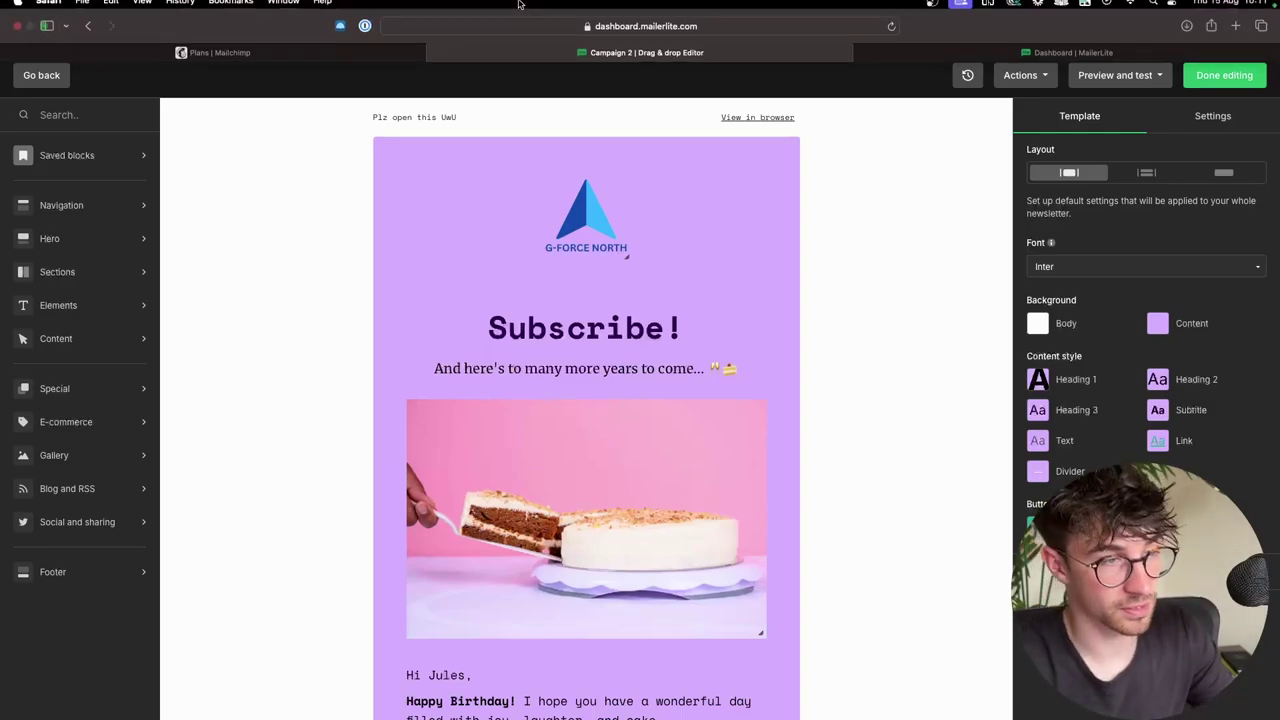
mouse_move(584, 328)
left_click(552, 325)
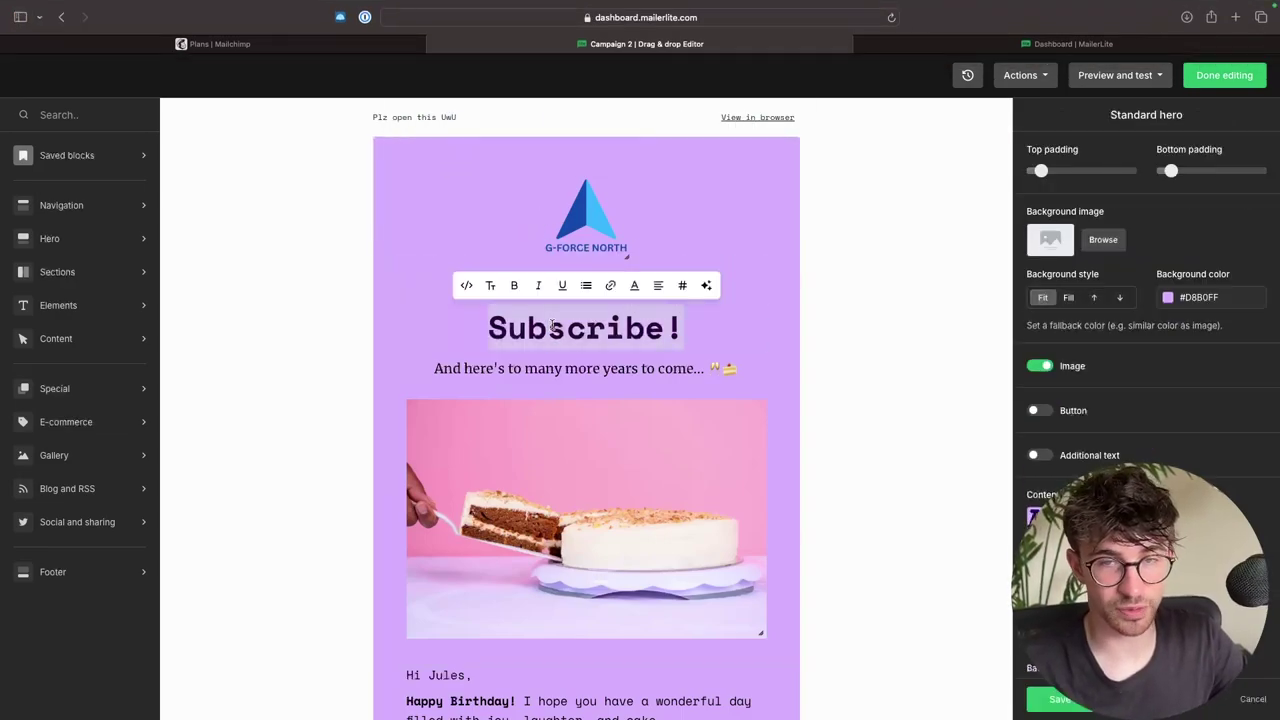
type("tjrgnrukjfnrjk")
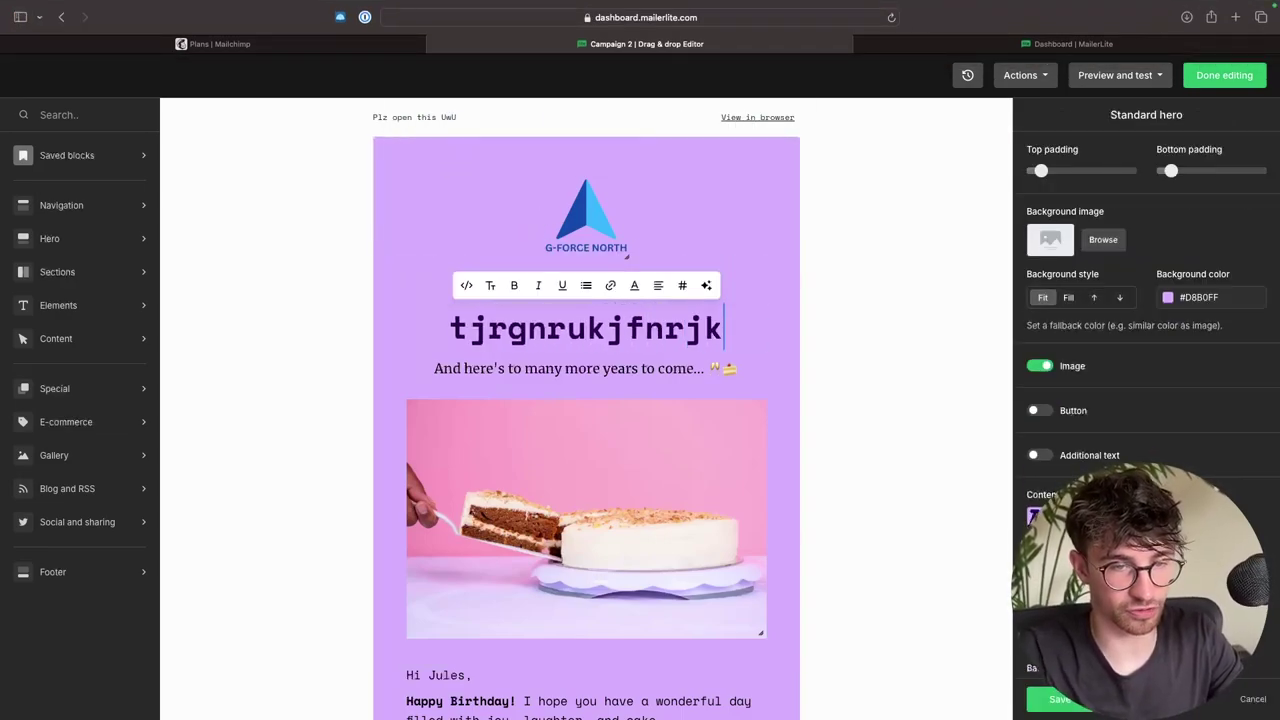
Open the cake image's file manager and close it without changing the image
left_click(602, 422)
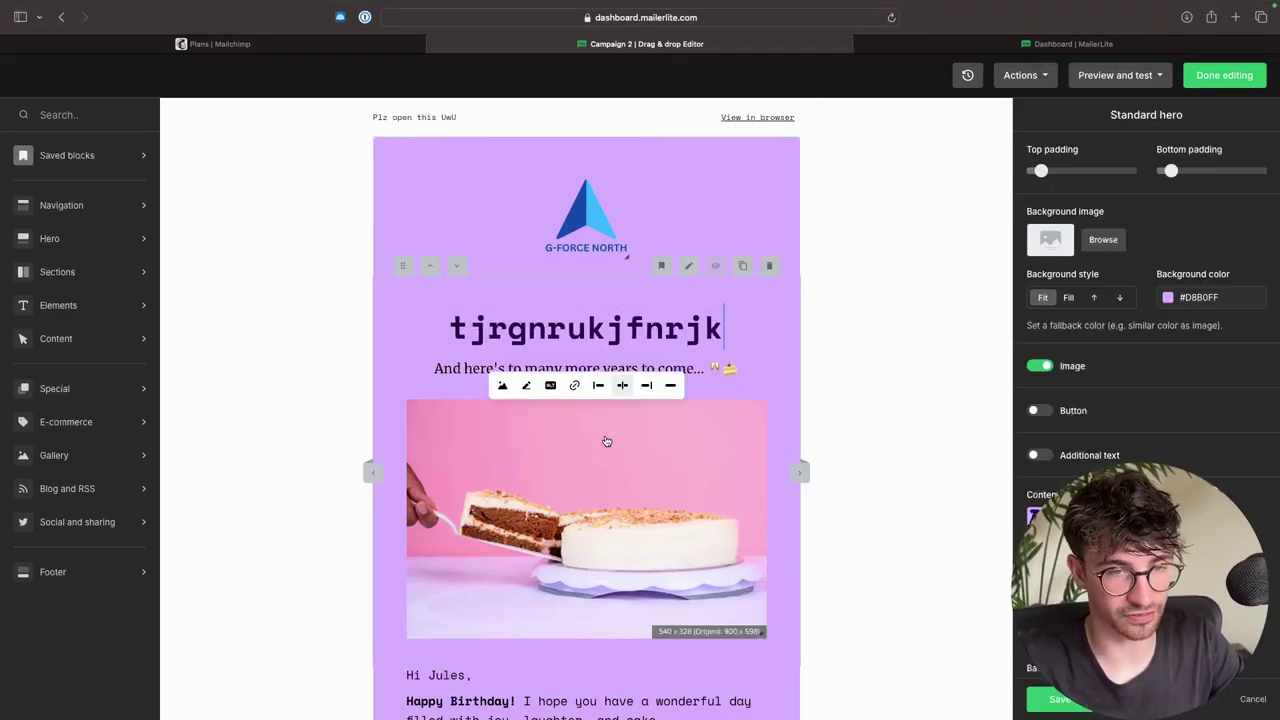
left_click(503, 386)
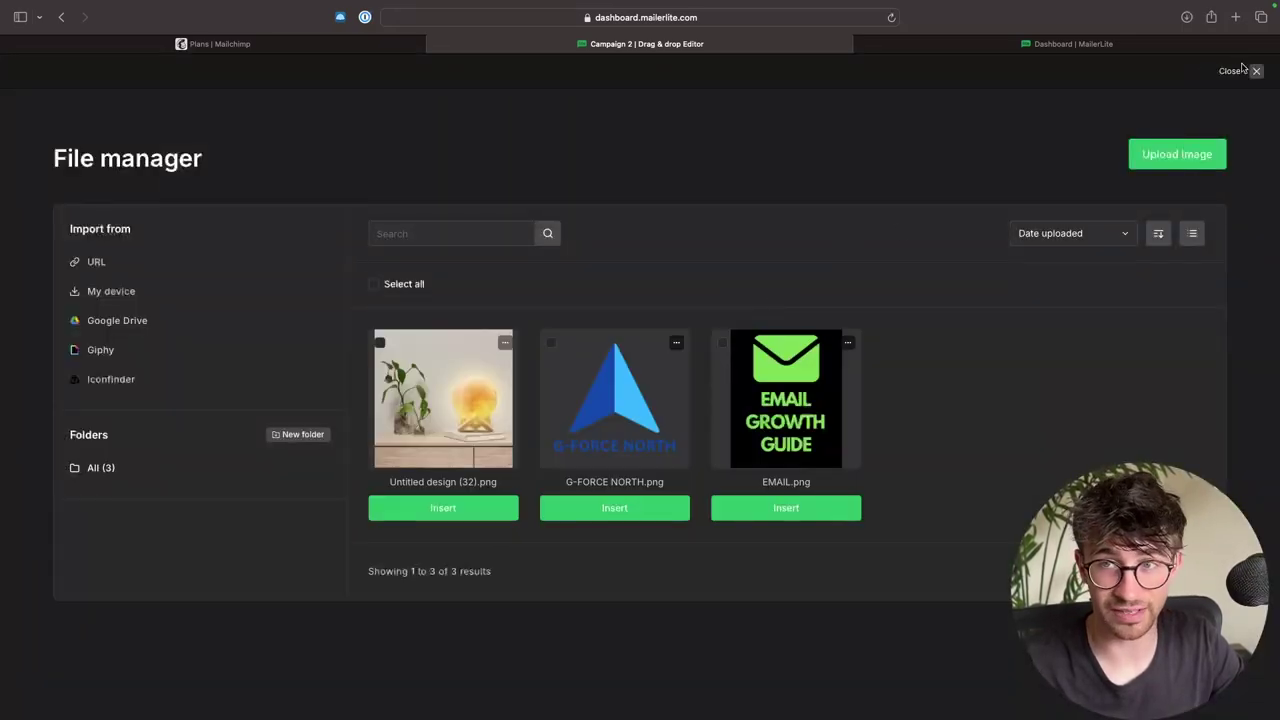
left_click(1254, 71)
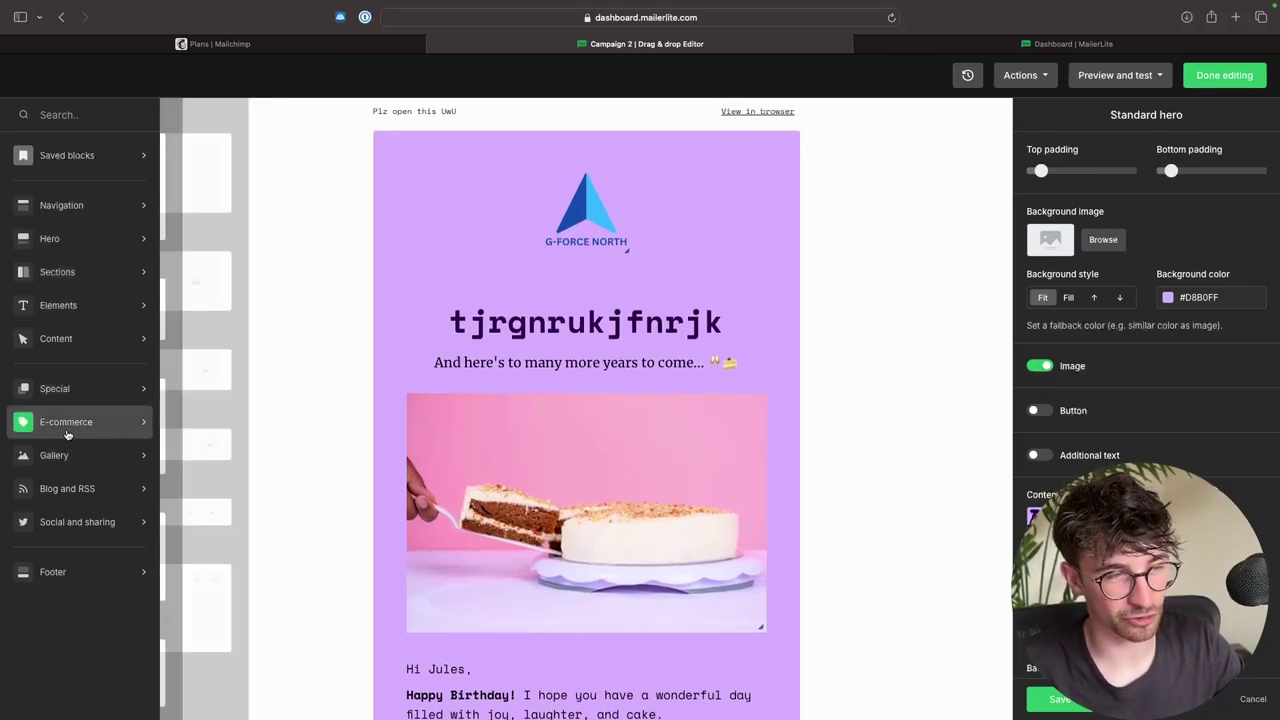
mouse_move(66, 421)
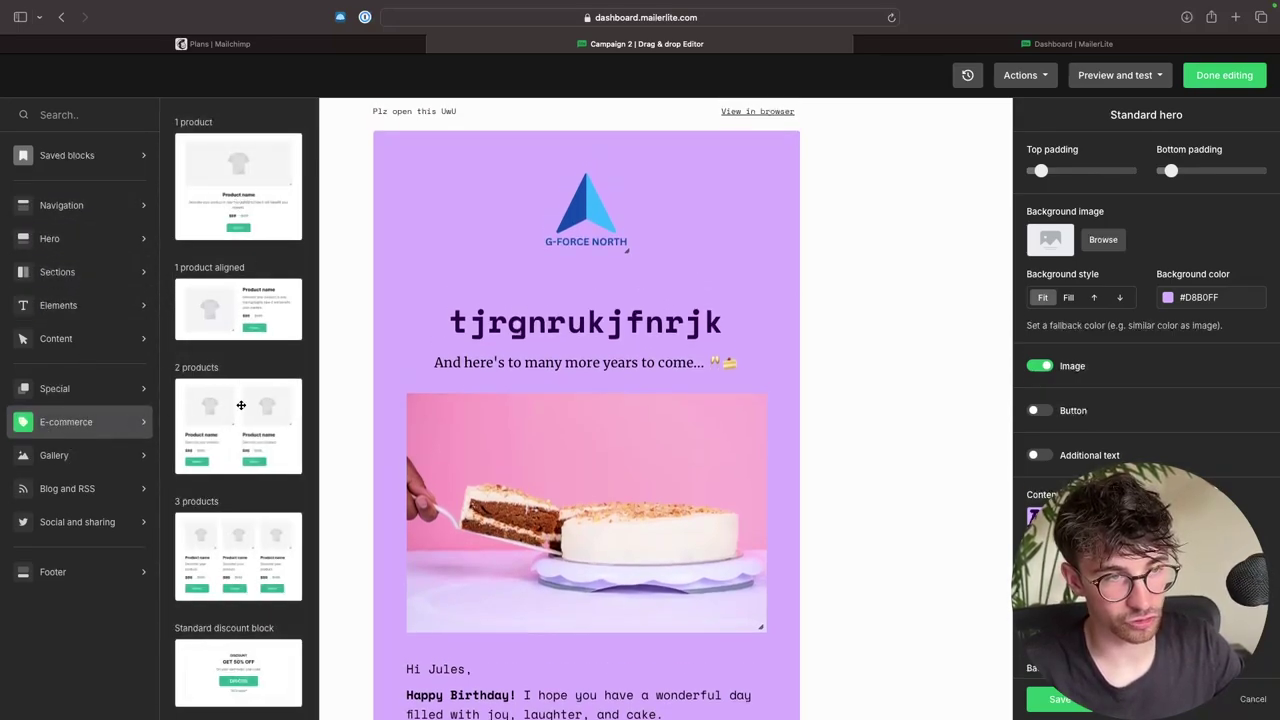
Scroll through the MailerLite birthday email and briefly compare it with the Mailchimp editor
scroll(242, 413, "down", 3)
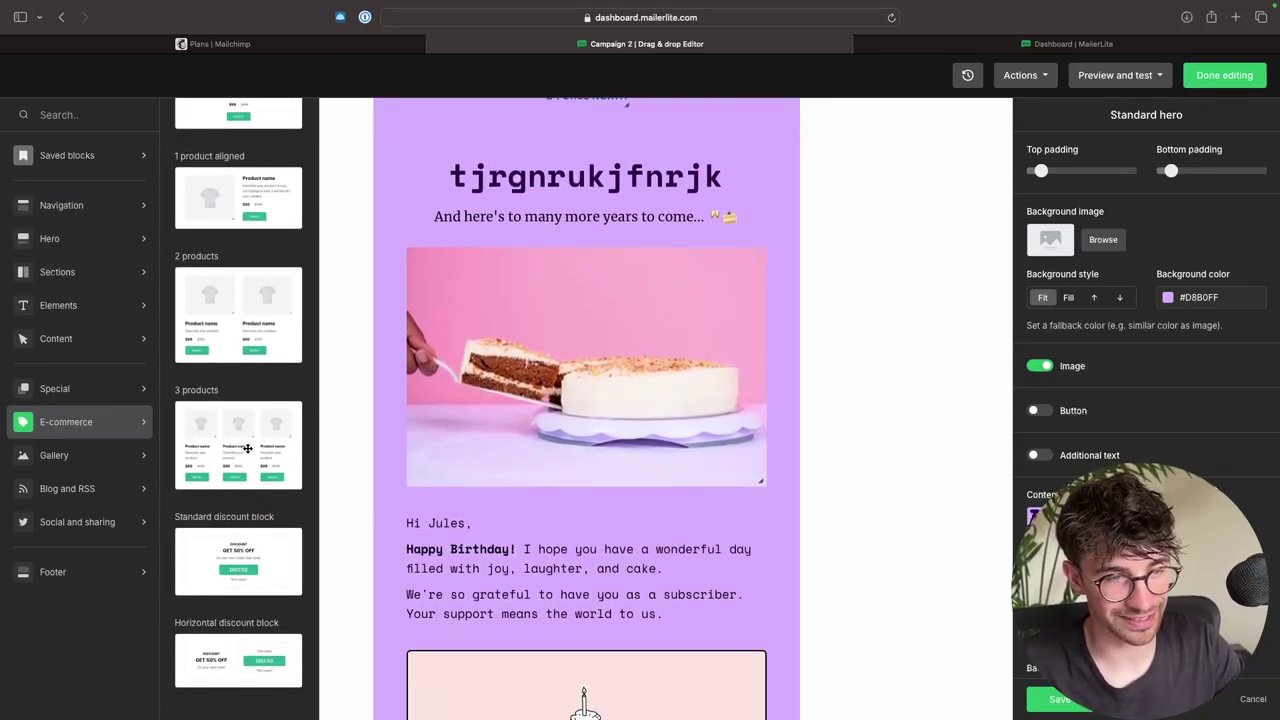
scroll(247, 449, "down", 5)
mouse_move(80, 389)
scroll(240, 330, "down", 3)
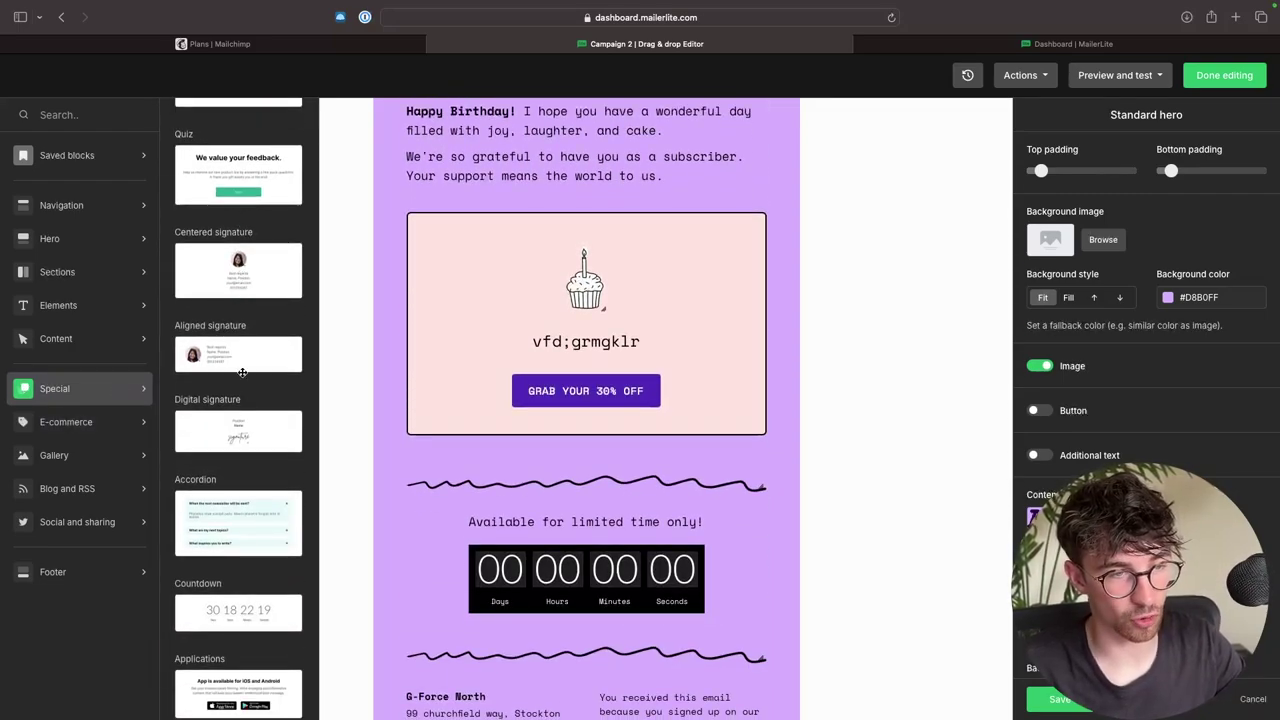
scroll(236, 401, "down", 4)
scroll(240, 362, "down", 1)
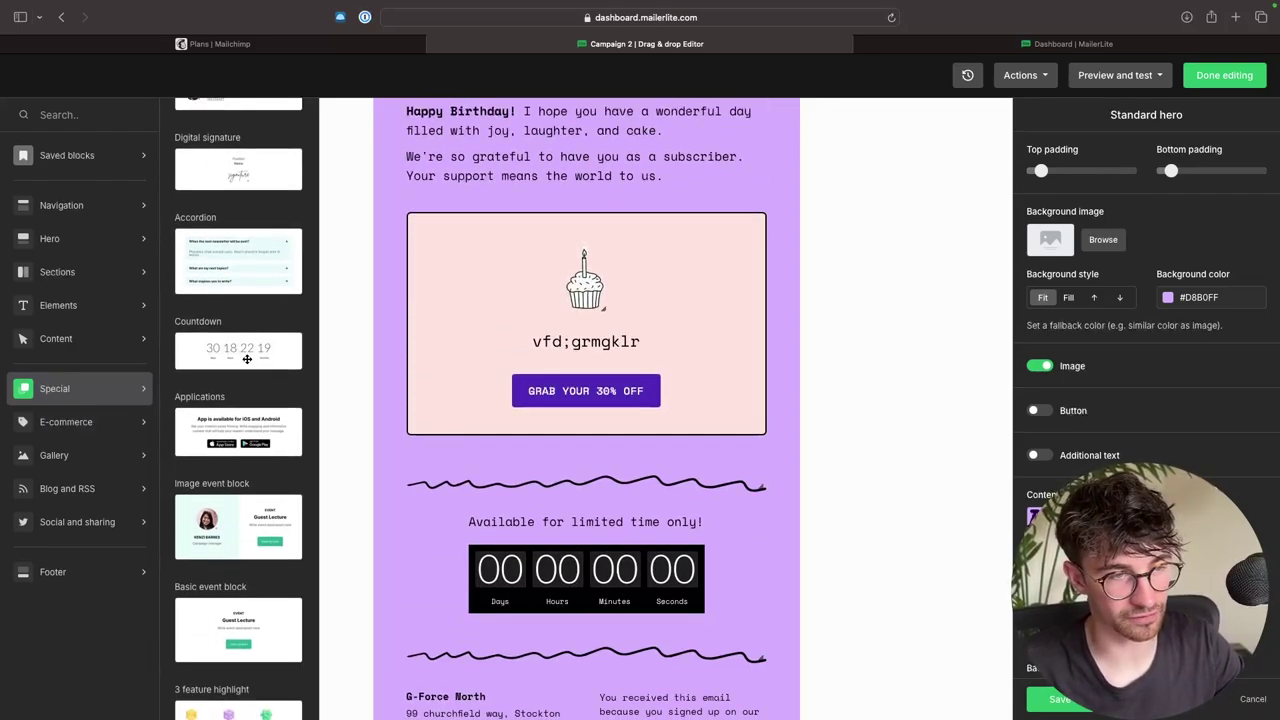
scroll(215, 513, "down", 3)
scroll(236, 329, "down", 5)
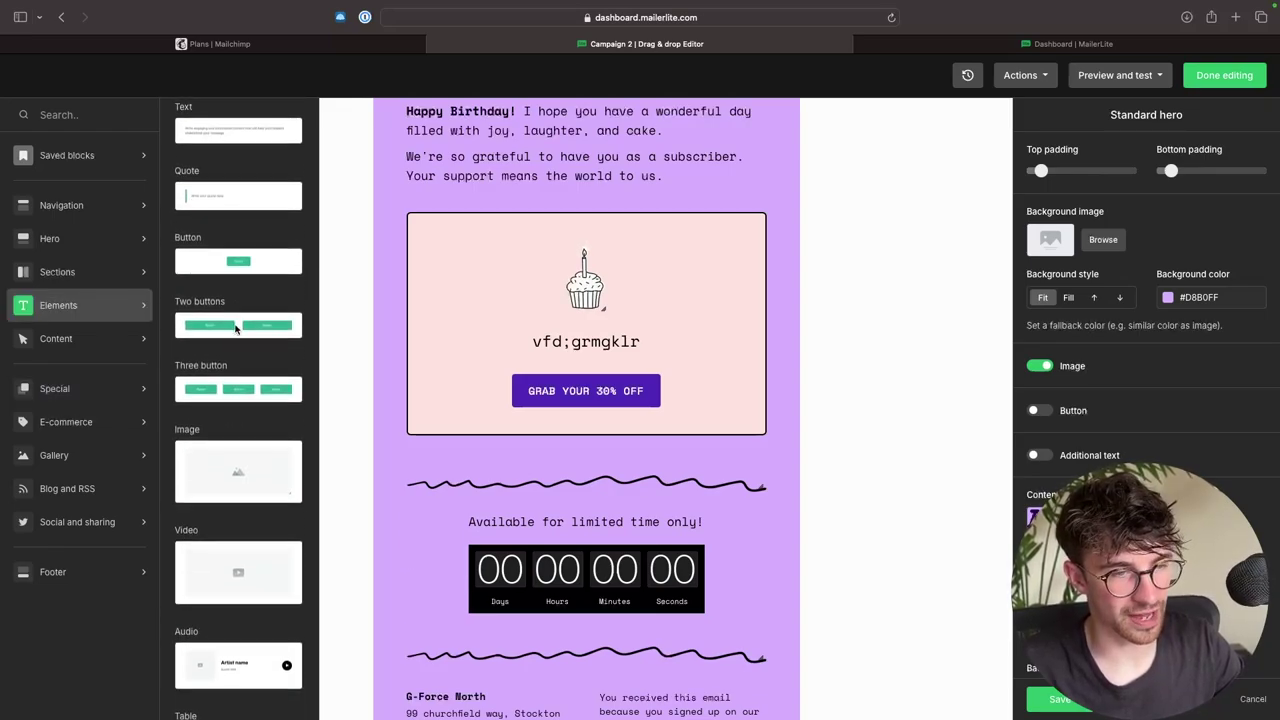
scroll(236, 329, "down", 3)
scroll(235, 329, "down", 2)
scroll(235, 329, "up", 5)
scroll(235, 329, "up", 3)
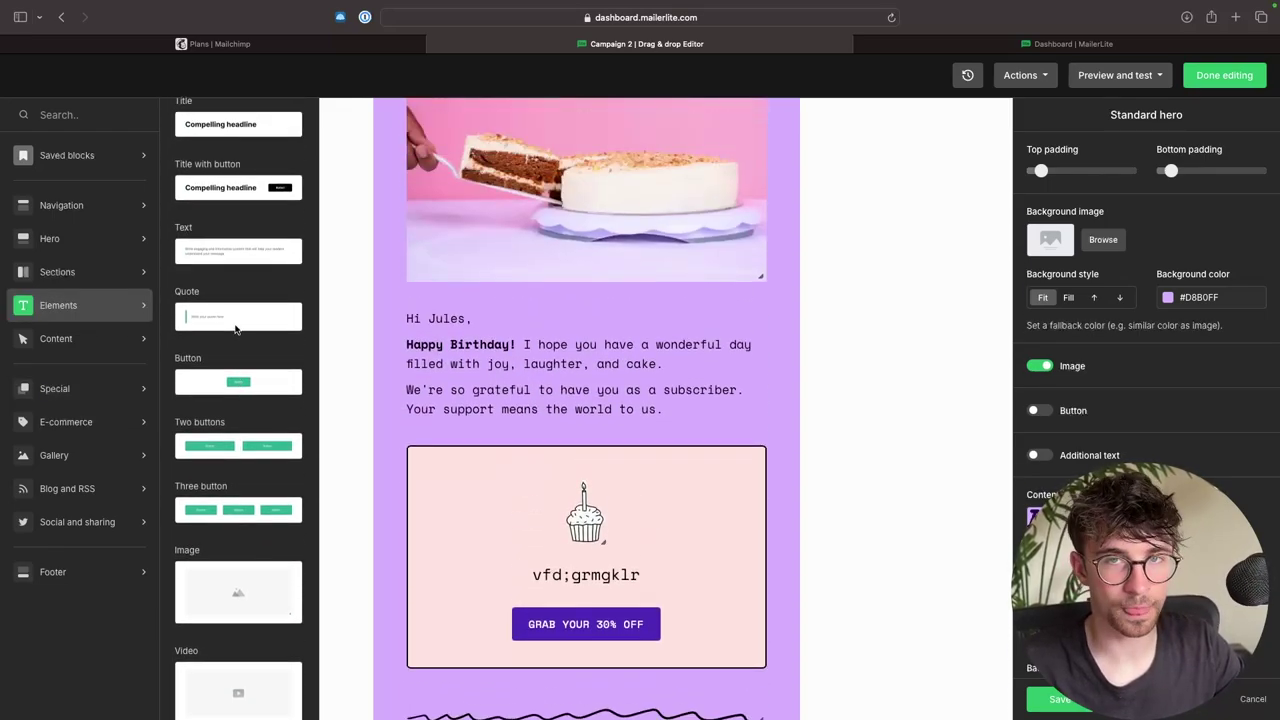
left_click(283, 45)
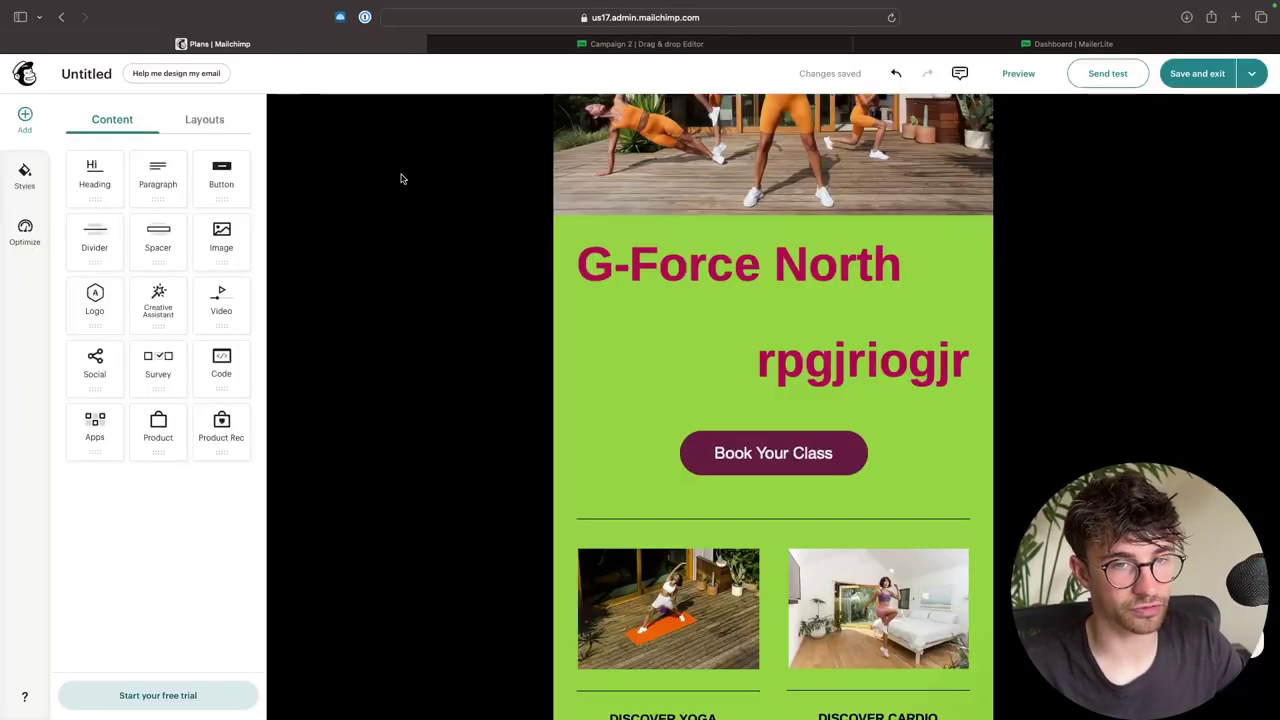
left_click(646, 44)
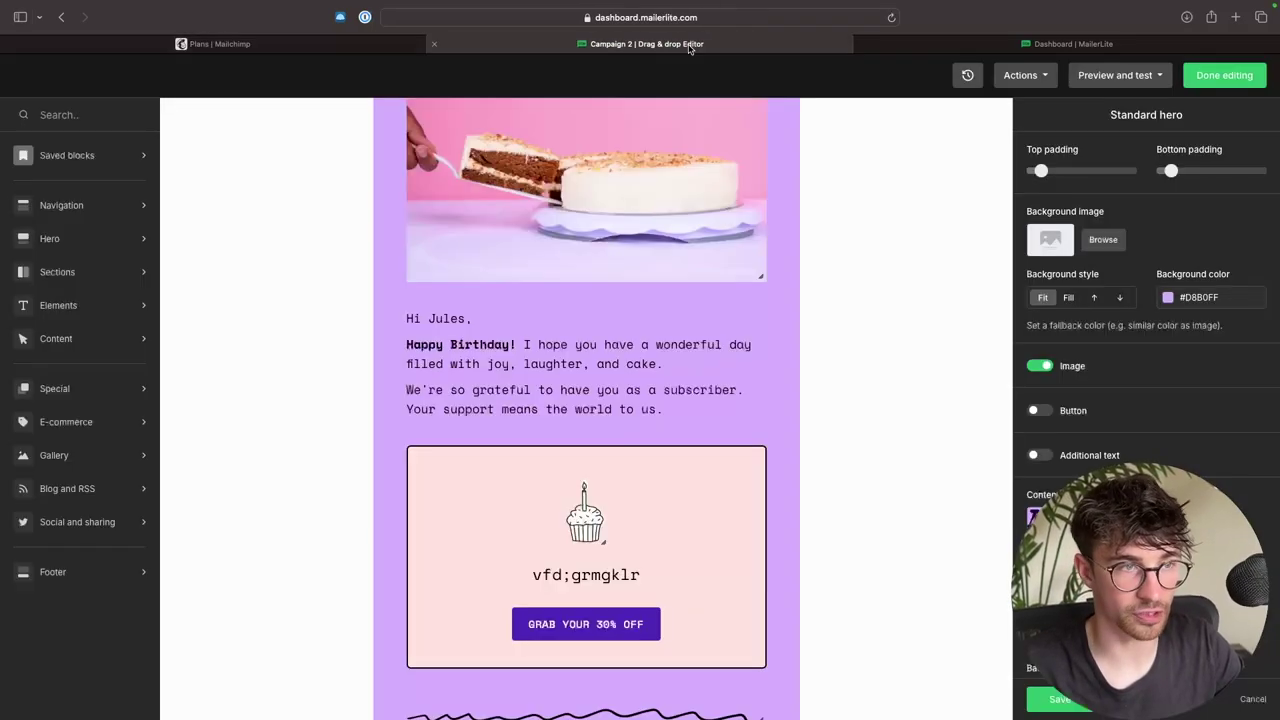
Add a three-column 'Time saver' feature highlight block below the cake image
scroll(230, 395, "down", 2)
scroll(233, 400, "down", 1)
scroll(233, 400, "down", 1)
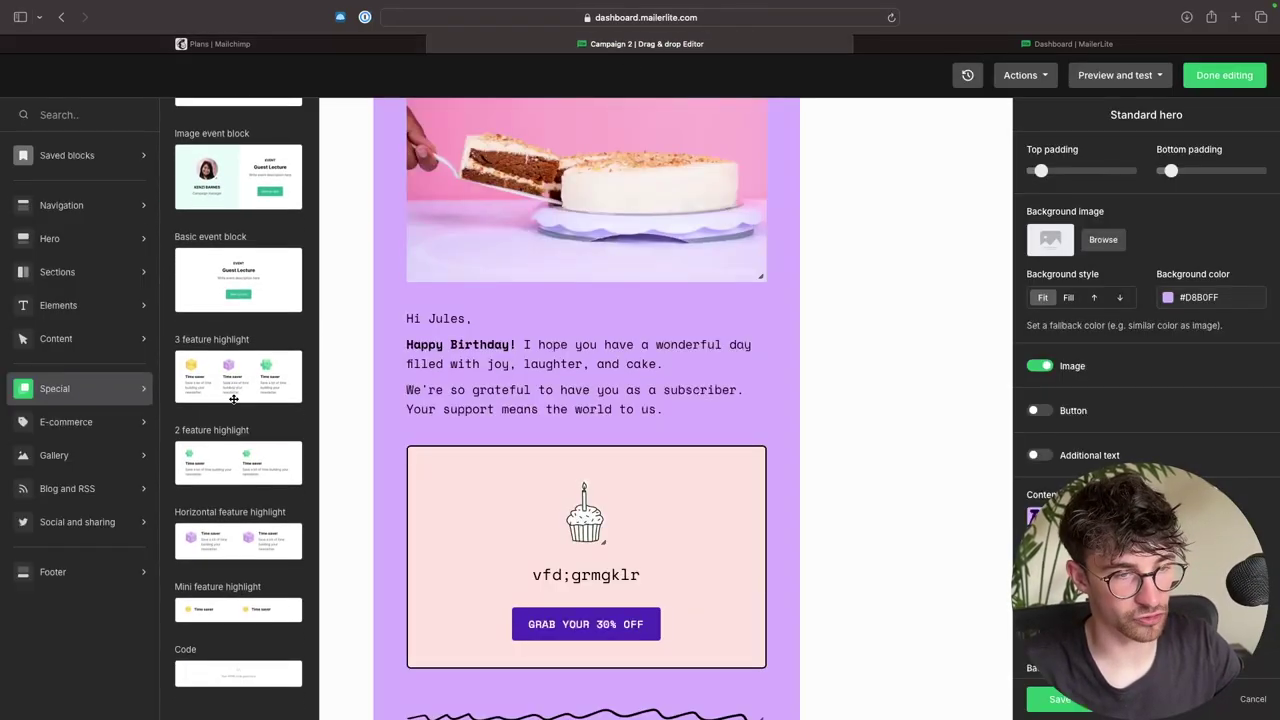
left_click_drag(238, 377, 545, 330)
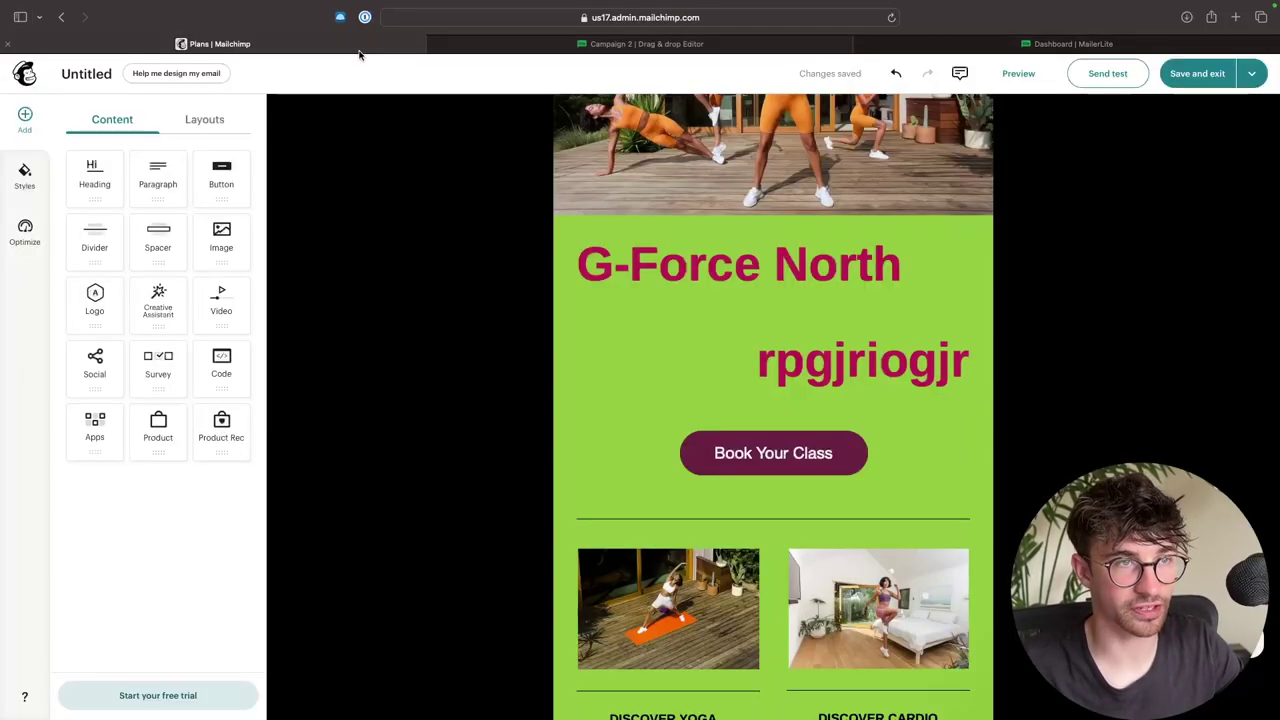
Add a three-column section below Book Your Class in the Mailchimp fitness draft
left_click(360, 44)
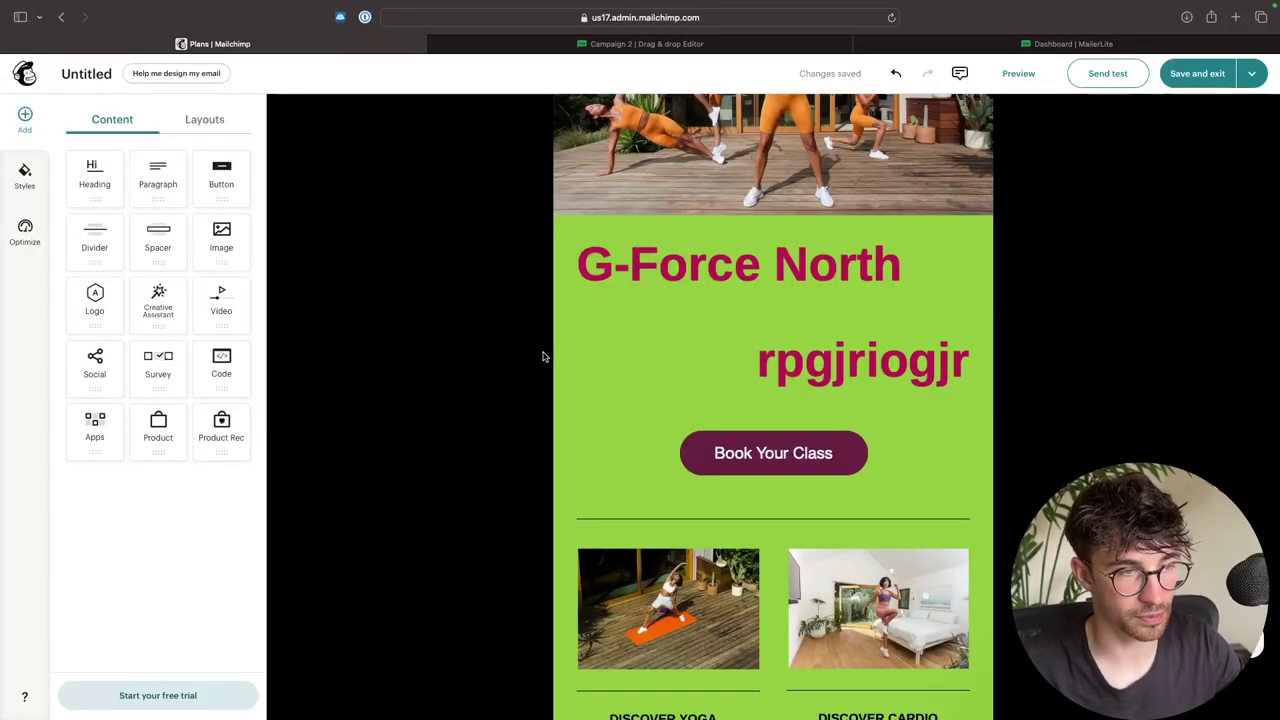
left_click(226, 121)
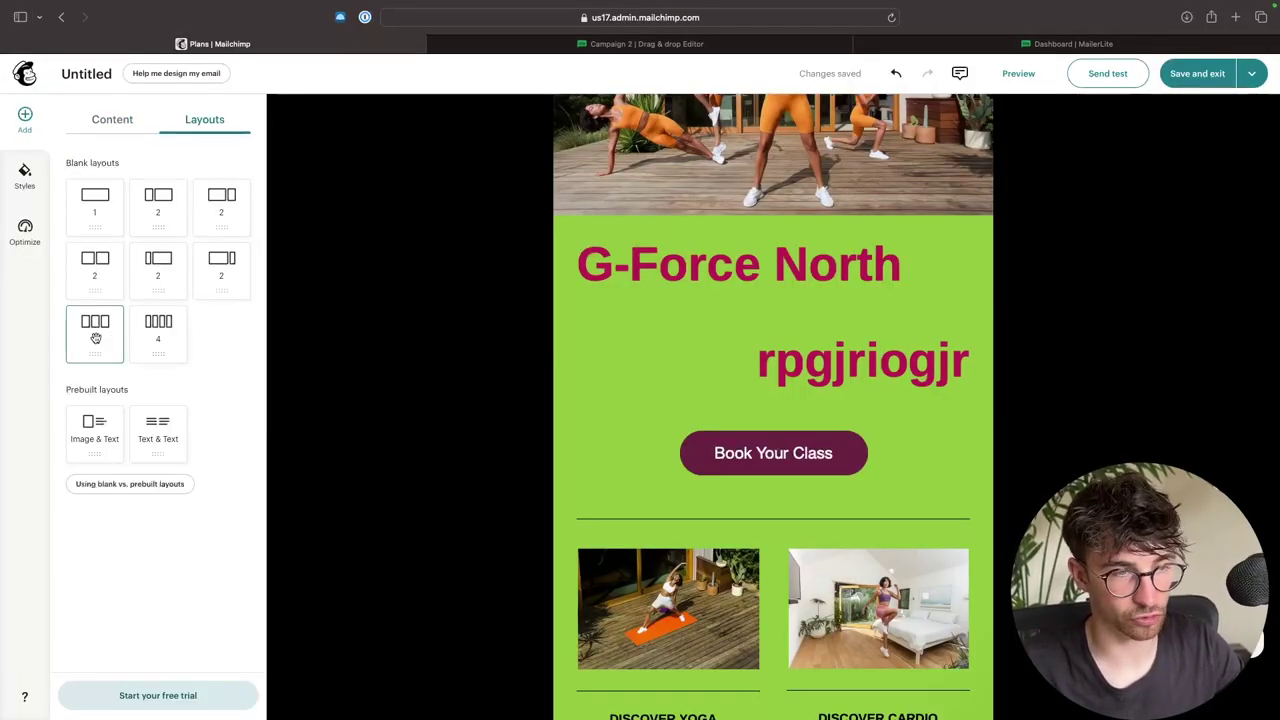
left_click_drag(95, 330, 785, 486)
scroll(785, 486, "down", 2)
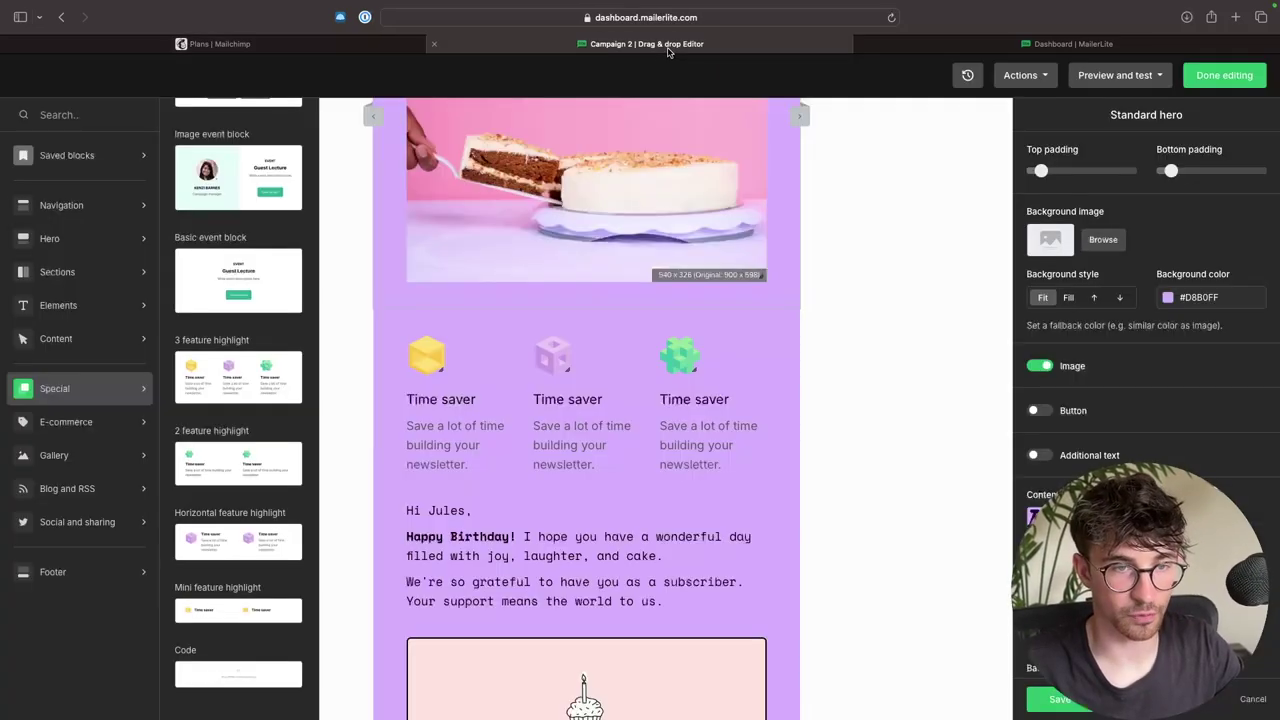
Put an image placeholder into each of the three column slots
left_click(286, 47)
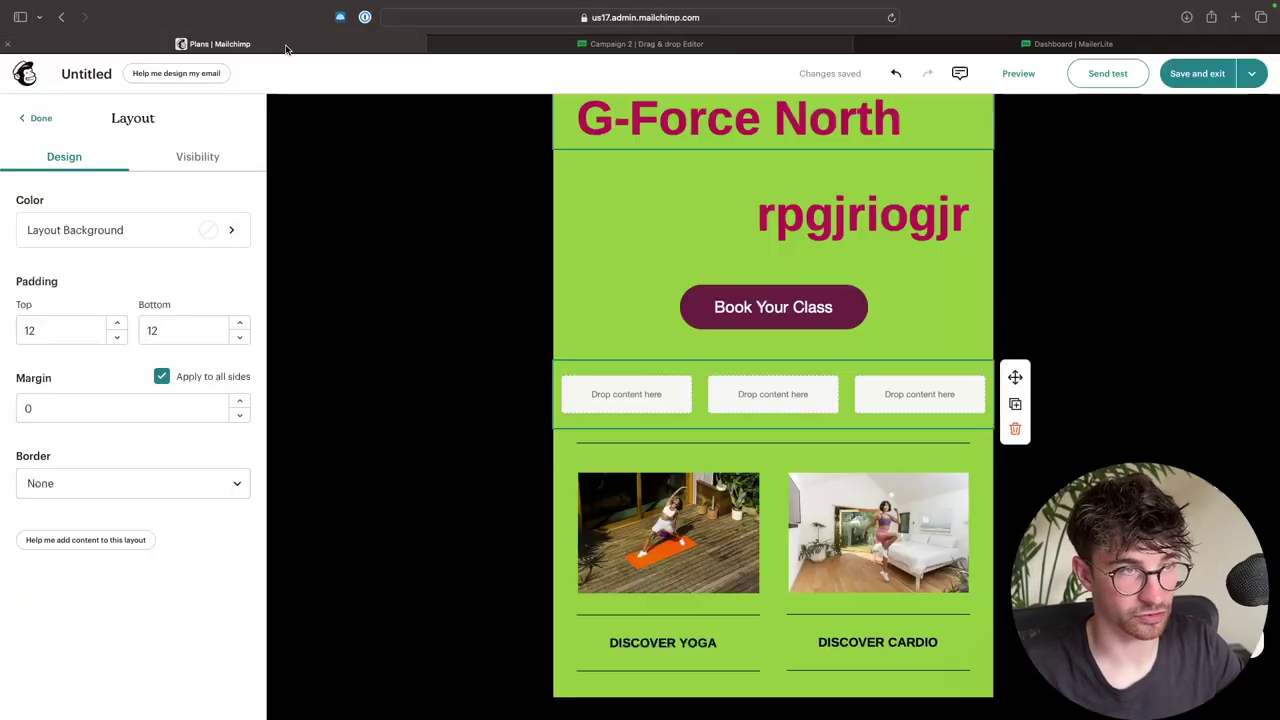
left_click(35, 118)
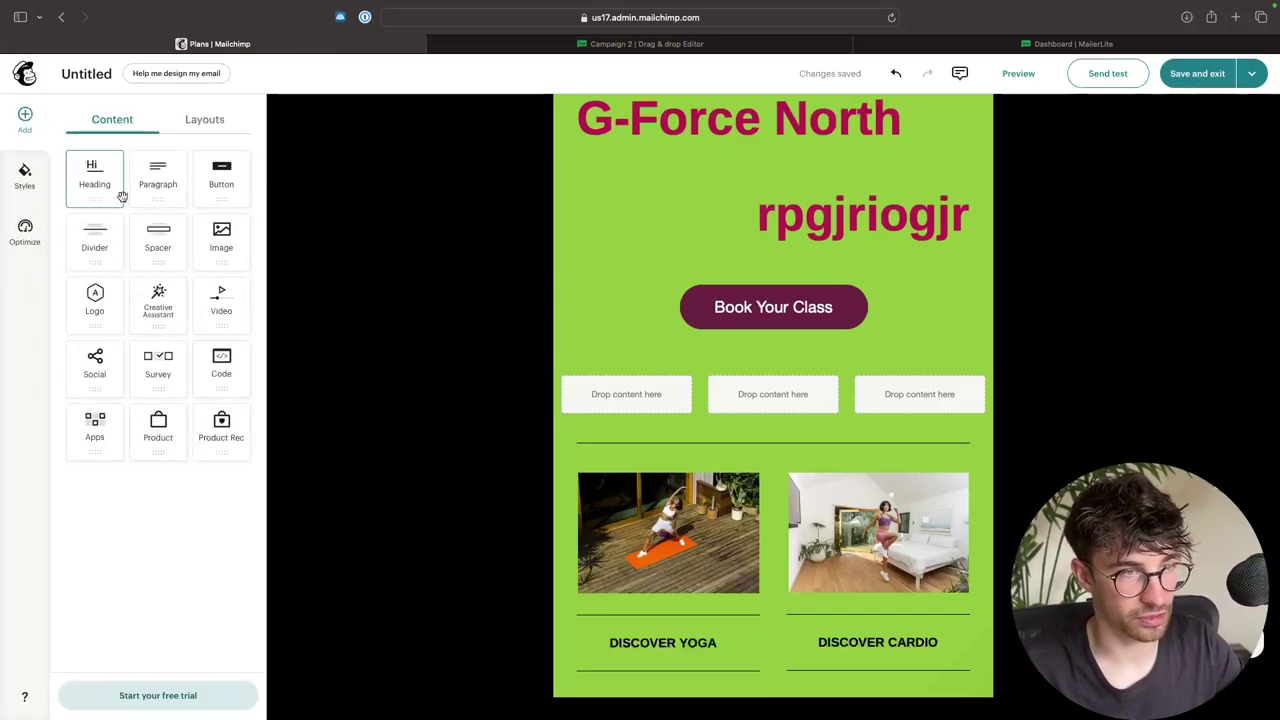
left_click_drag(221, 240, 640, 398)
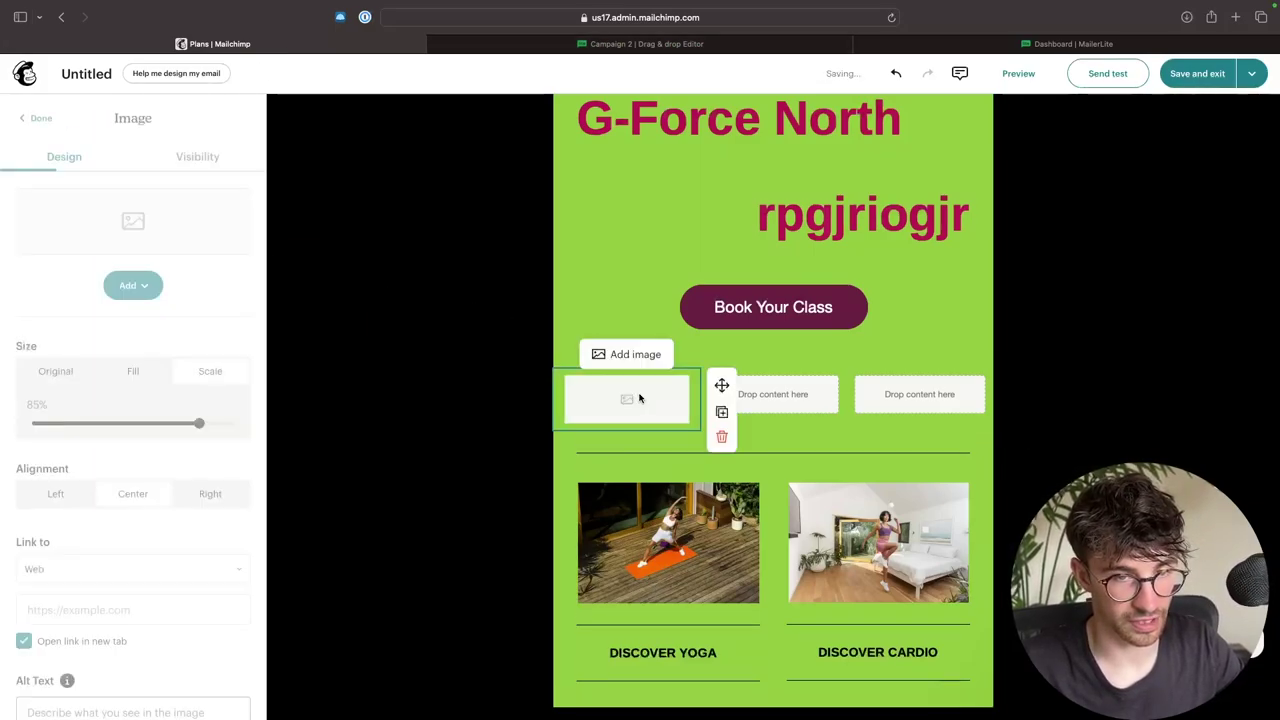
left_click(38, 118)
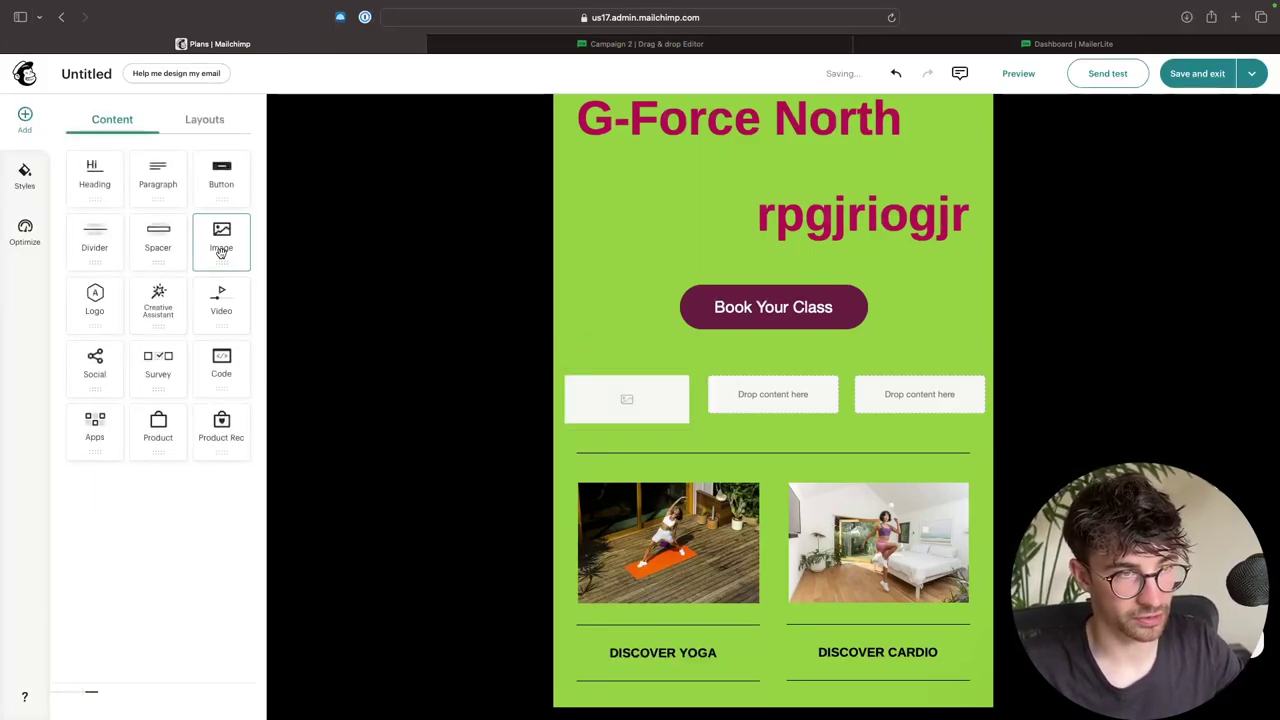
left_click_drag(221, 240, 775, 400)
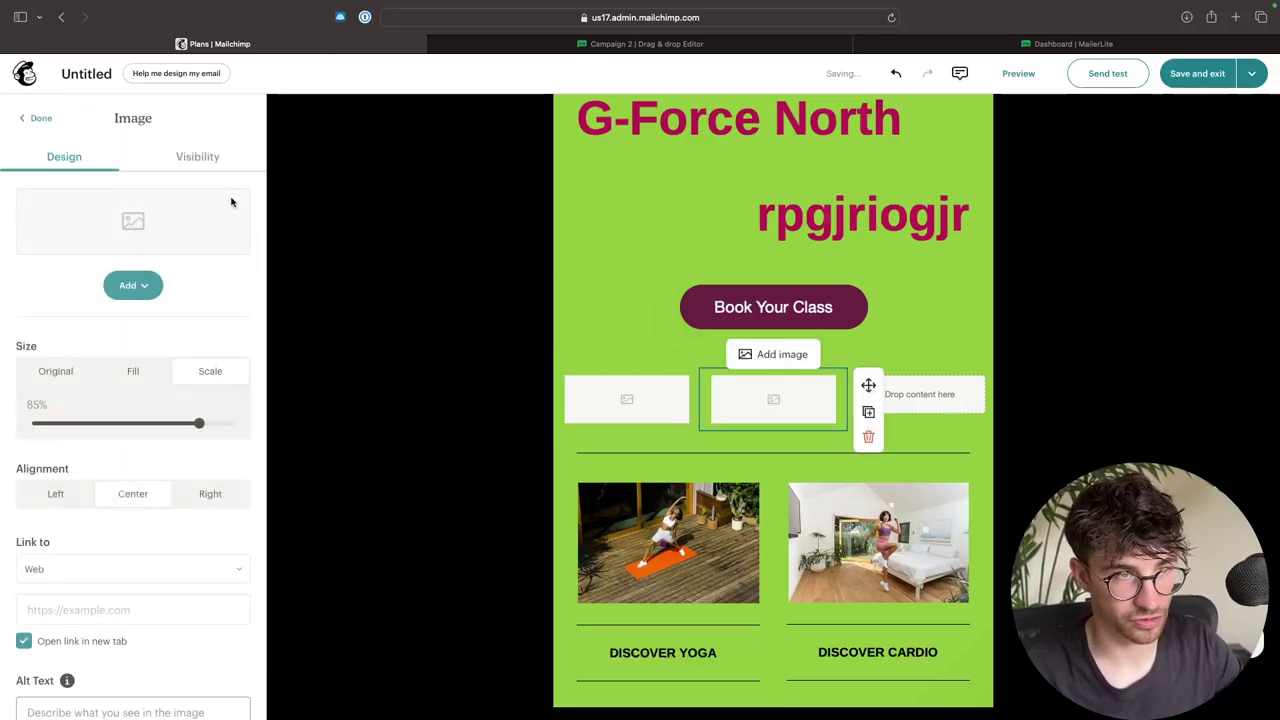
left_click(18, 121)
left_click_drag(220, 240, 920, 400)
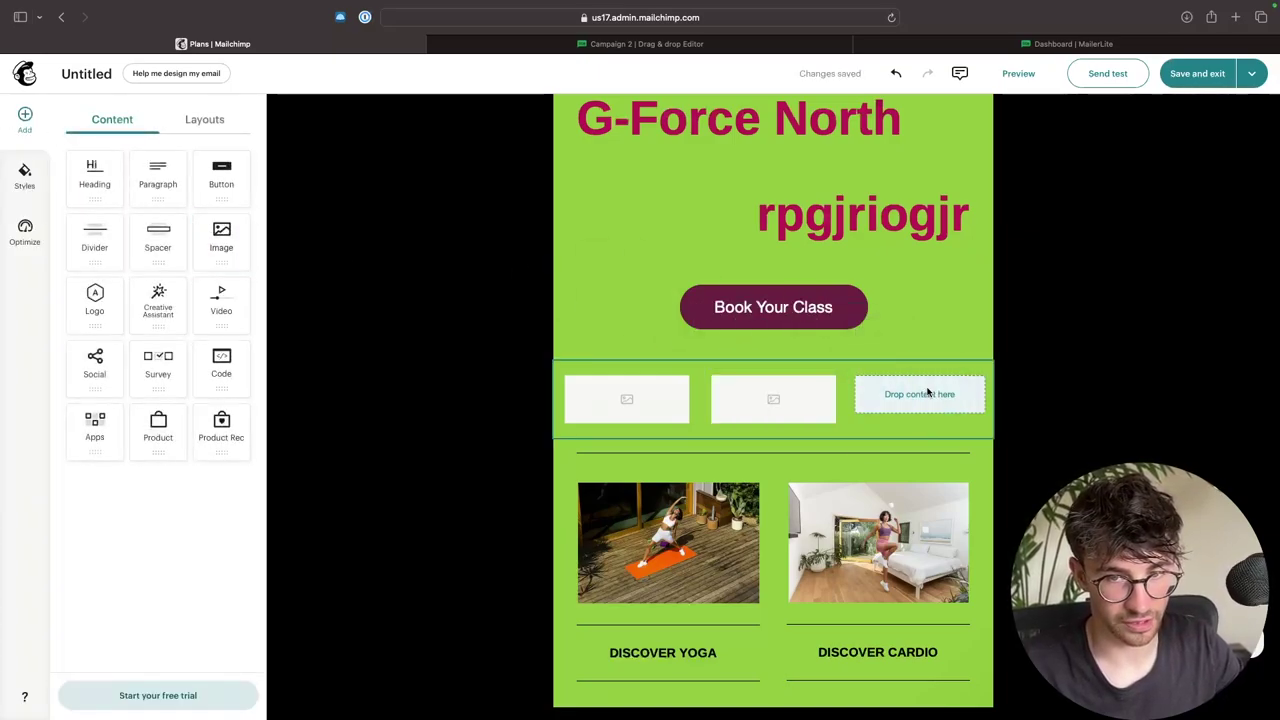
left_click(36, 118)
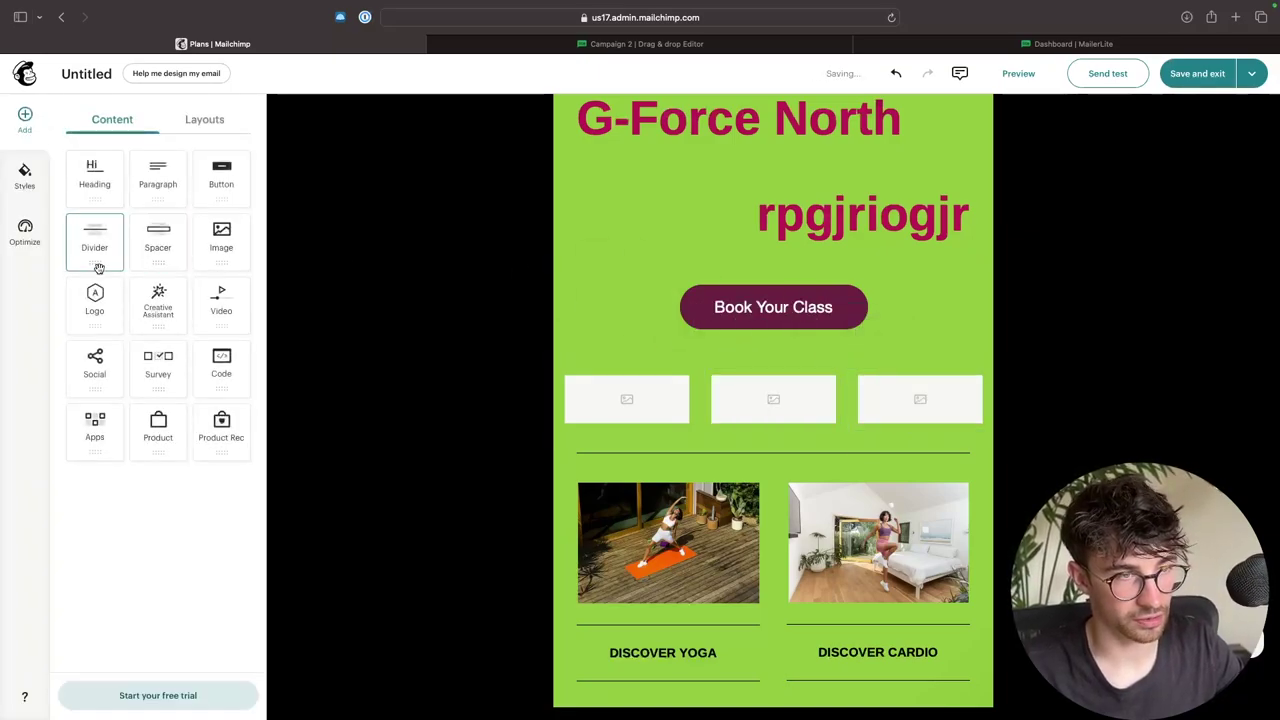
Add a 'fergr' heading and an empty paragraph block below the image row
left_click_drag(94, 174, 643, 425)
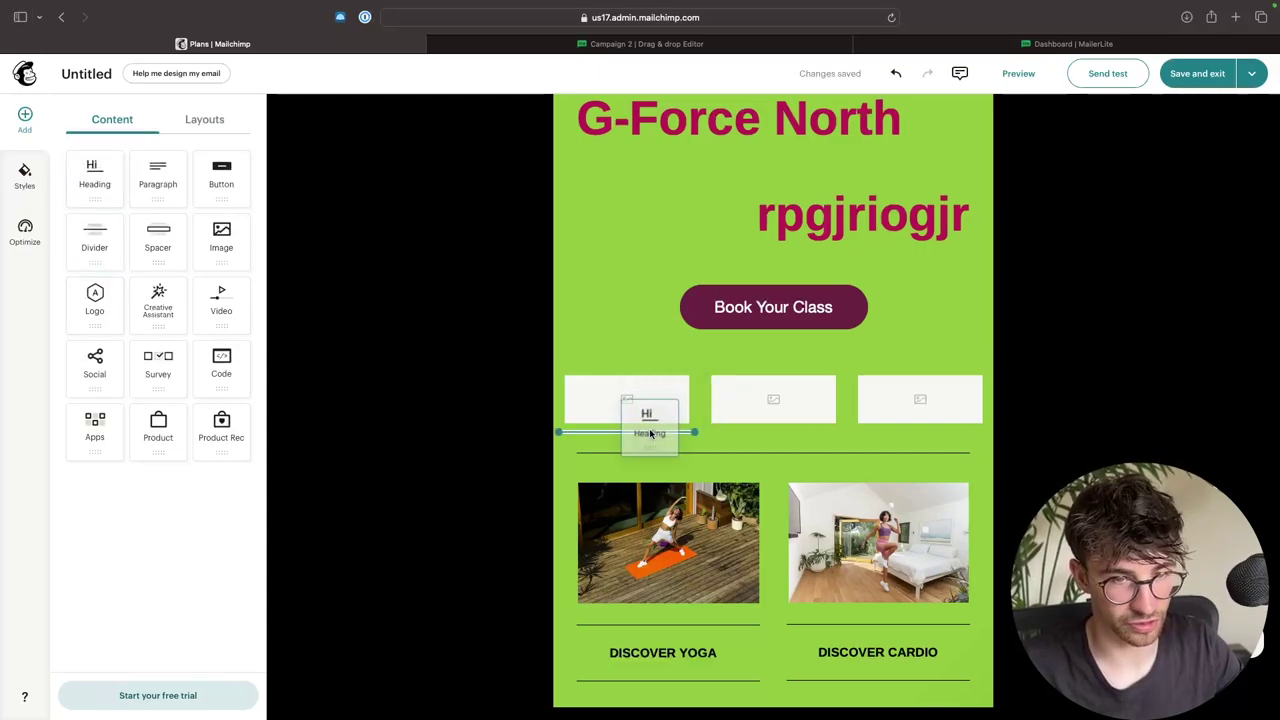
type("fergr")
left_click(503, 428)
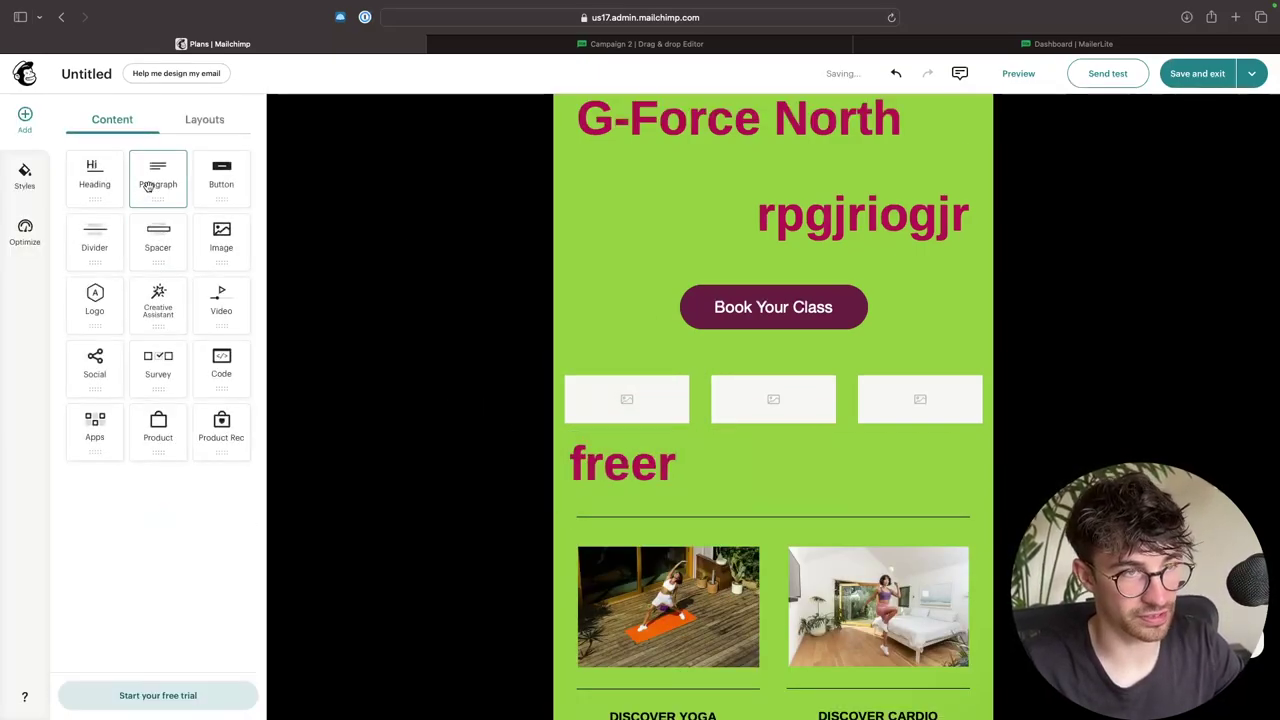
mouse_move(157, 177)
left_mouse_down()
mouse_move(676, 458)
mouse_move(635, 488)
left_mouse_up()
Finish the Mailchimp text block and scroll through MailerLite's Campaign 2 birthday email
left_click(391, 289)
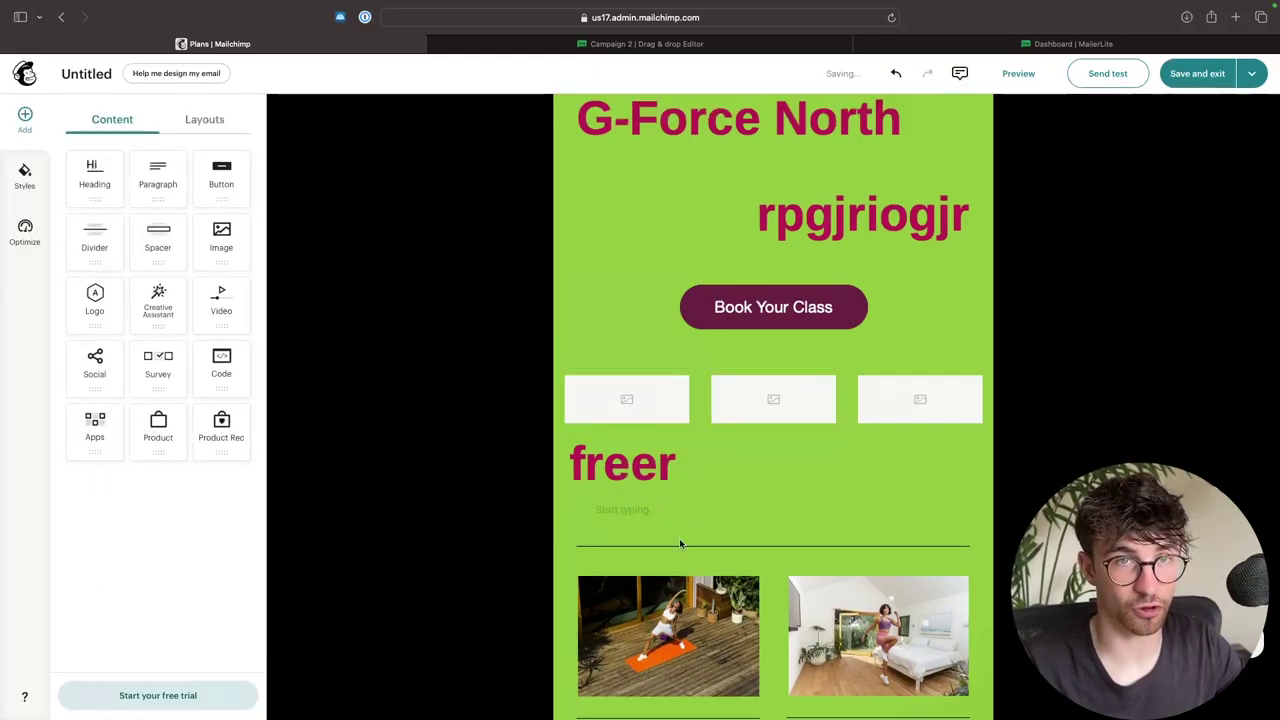
left_click(615, 43)
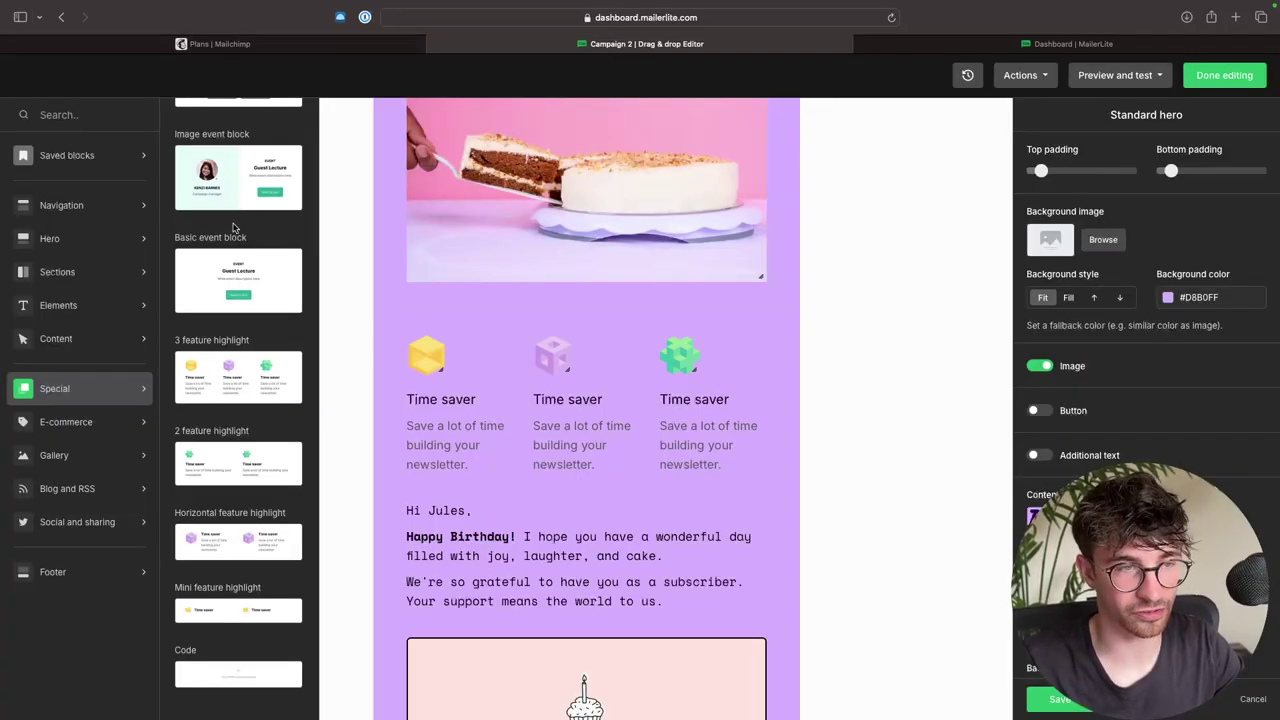
mouse_move(464, 378)
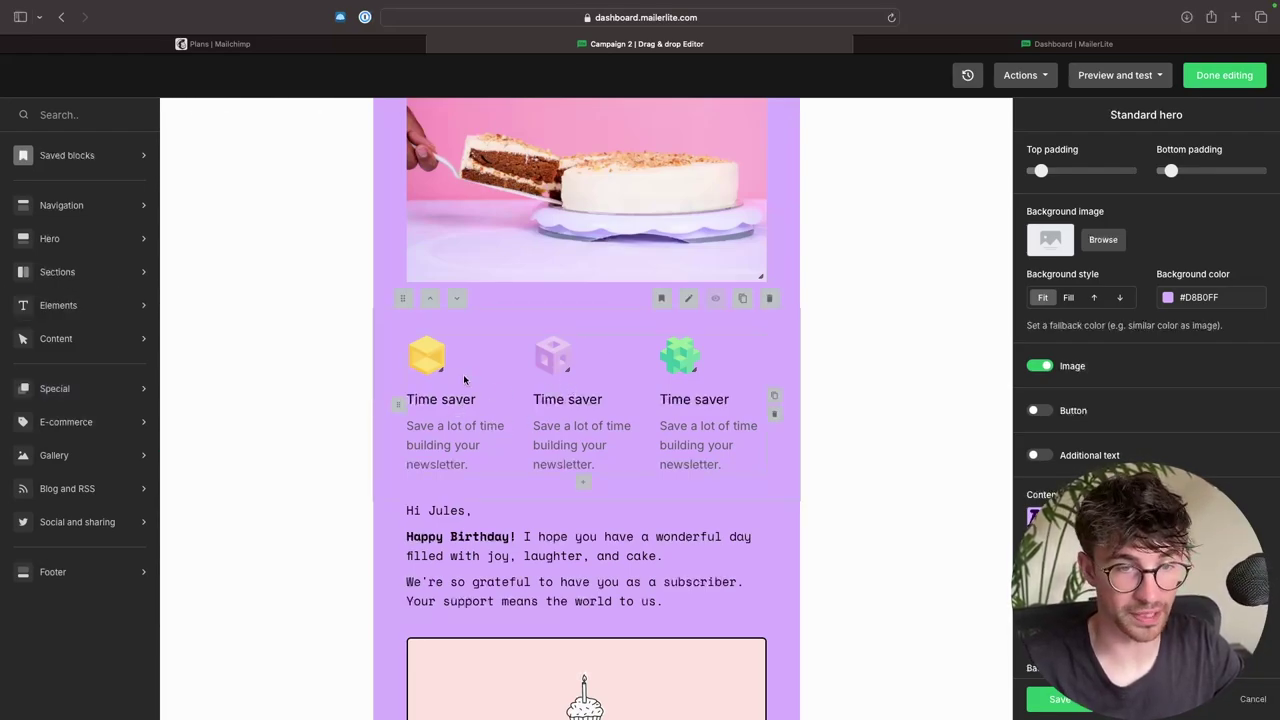
scroll(452, 377, "up", 5)
scroll(430, 375, "down", 2)
scroll(430, 375, "down", 2)
scroll(430, 375, "down", 3)
scroll(435, 385, "down", 1)
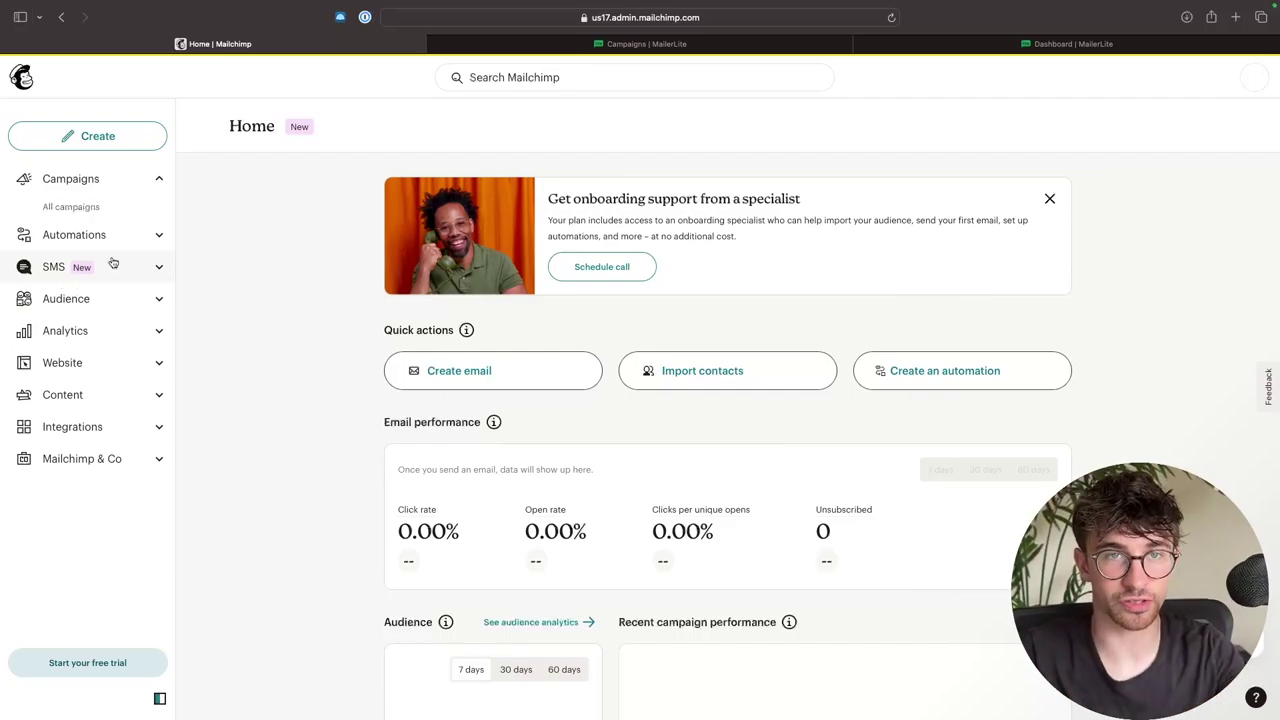
Close MailerLite's Review and schedule to view drafts, then open Mailchimp's SMS Overview page
left_click(700, 44)
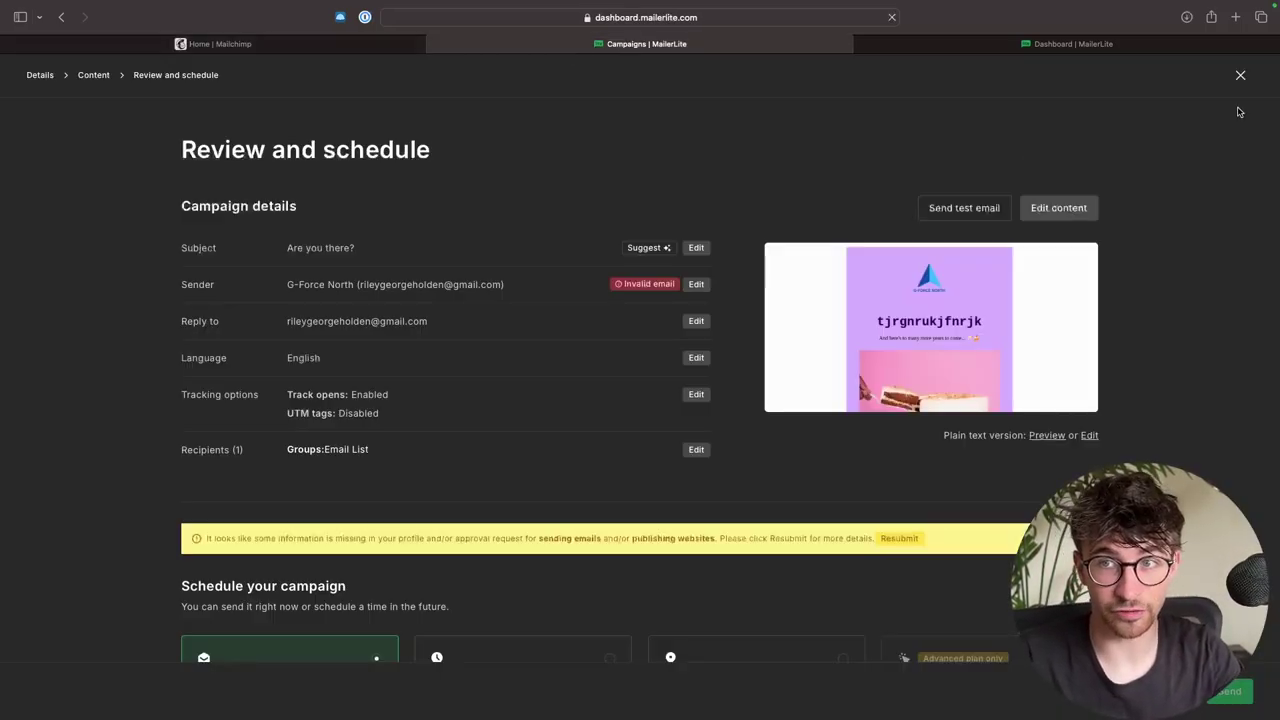
left_click(1240, 76)
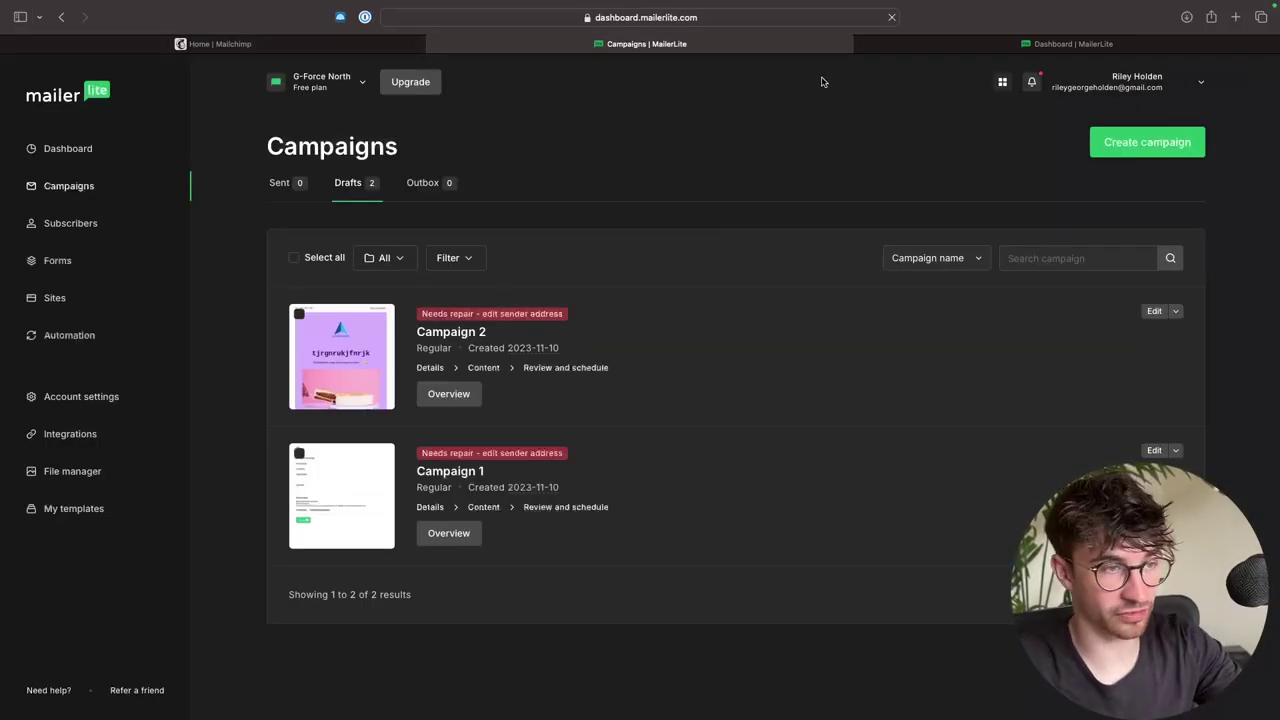
left_click(245, 45)
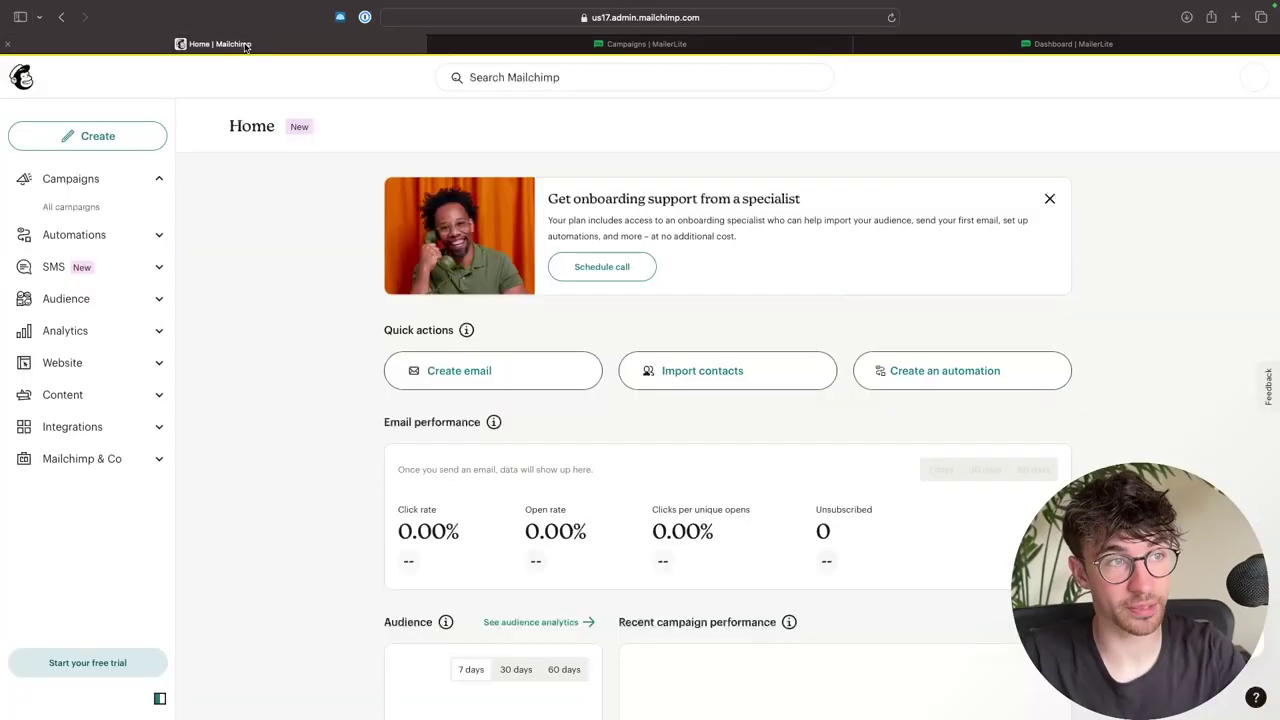
left_click(95, 267)
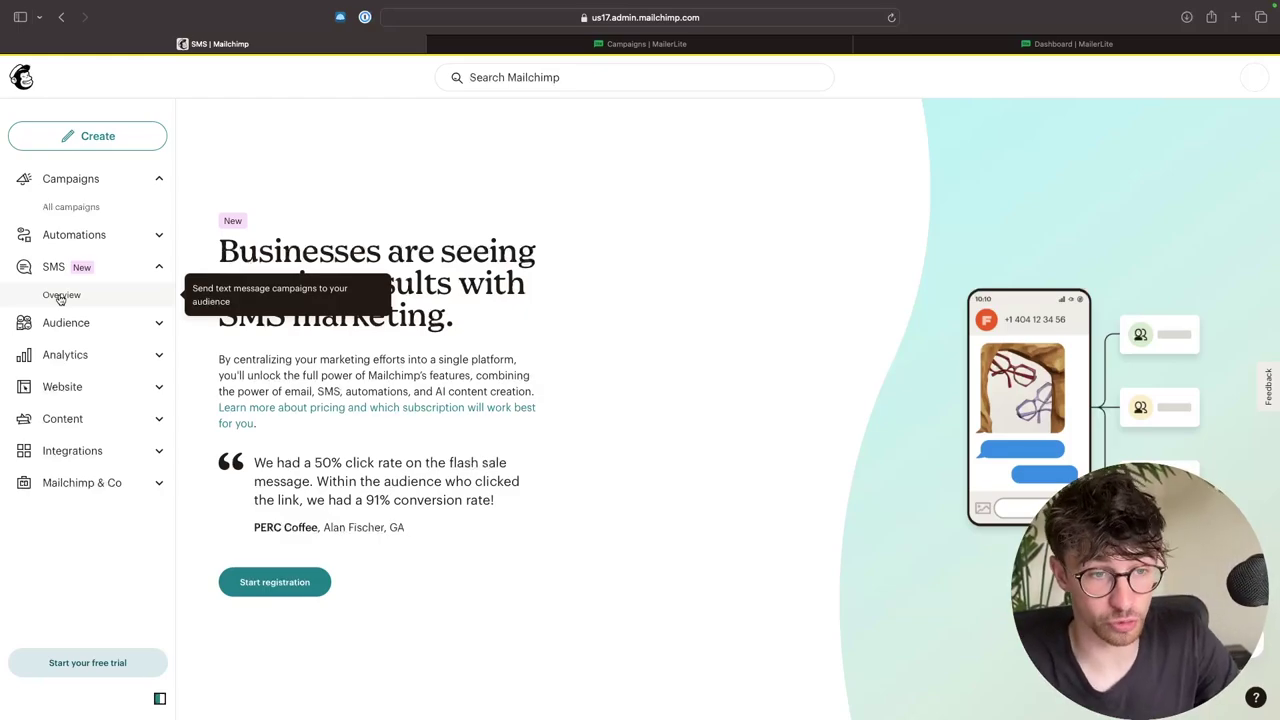
Start SMS registration, skip the experience question, and price 1,501–3,000 subscribers at £27.45/month
left_click(291, 583)
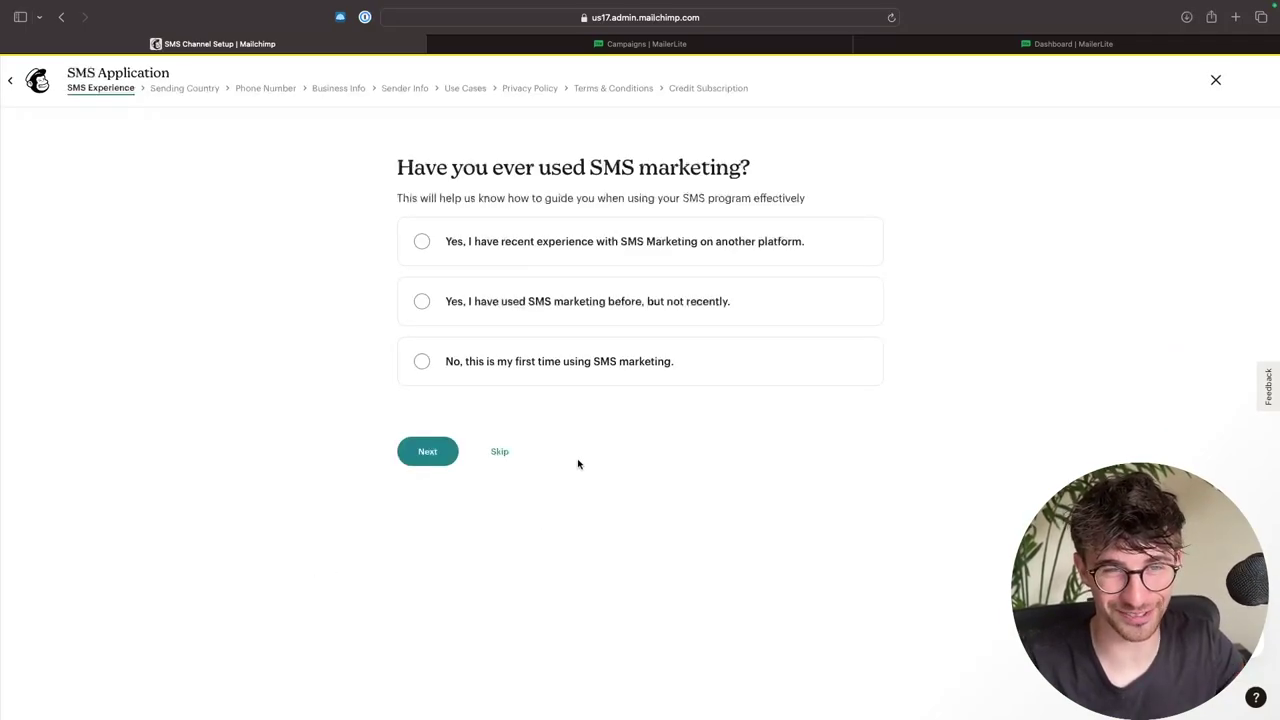
left_click(531, 422)
left_click(408, 271)
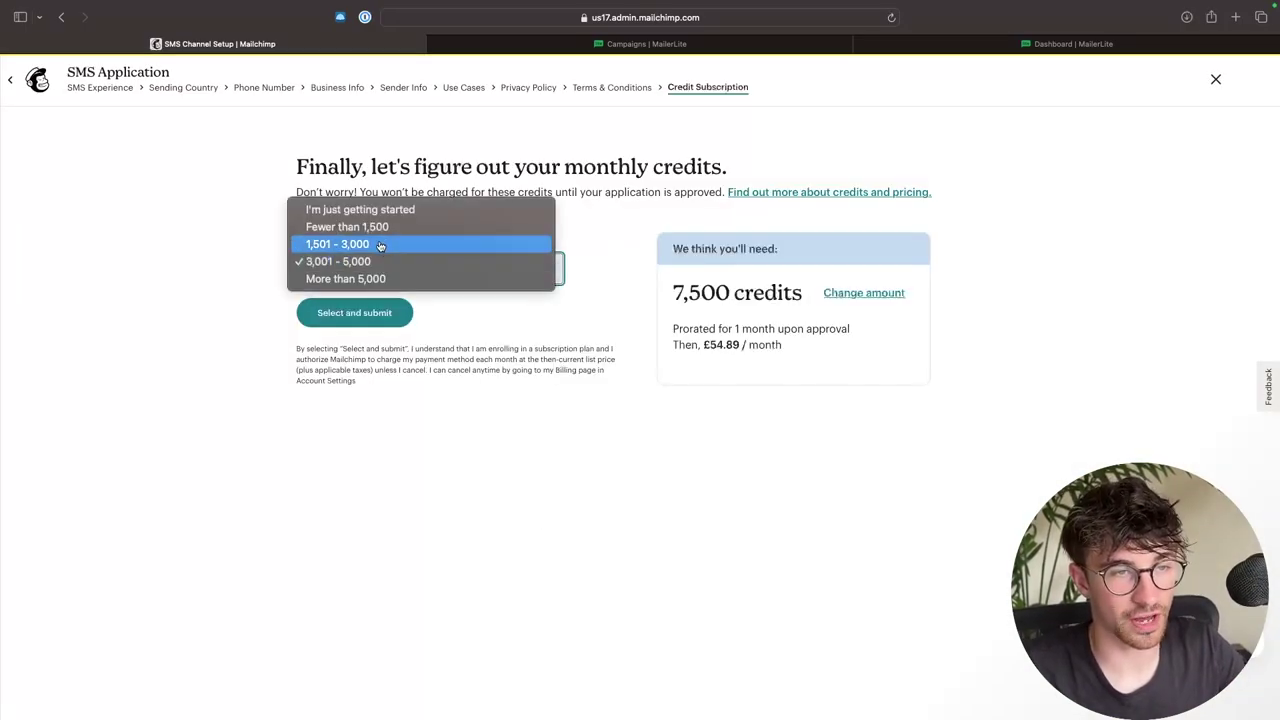
left_click(380, 246)
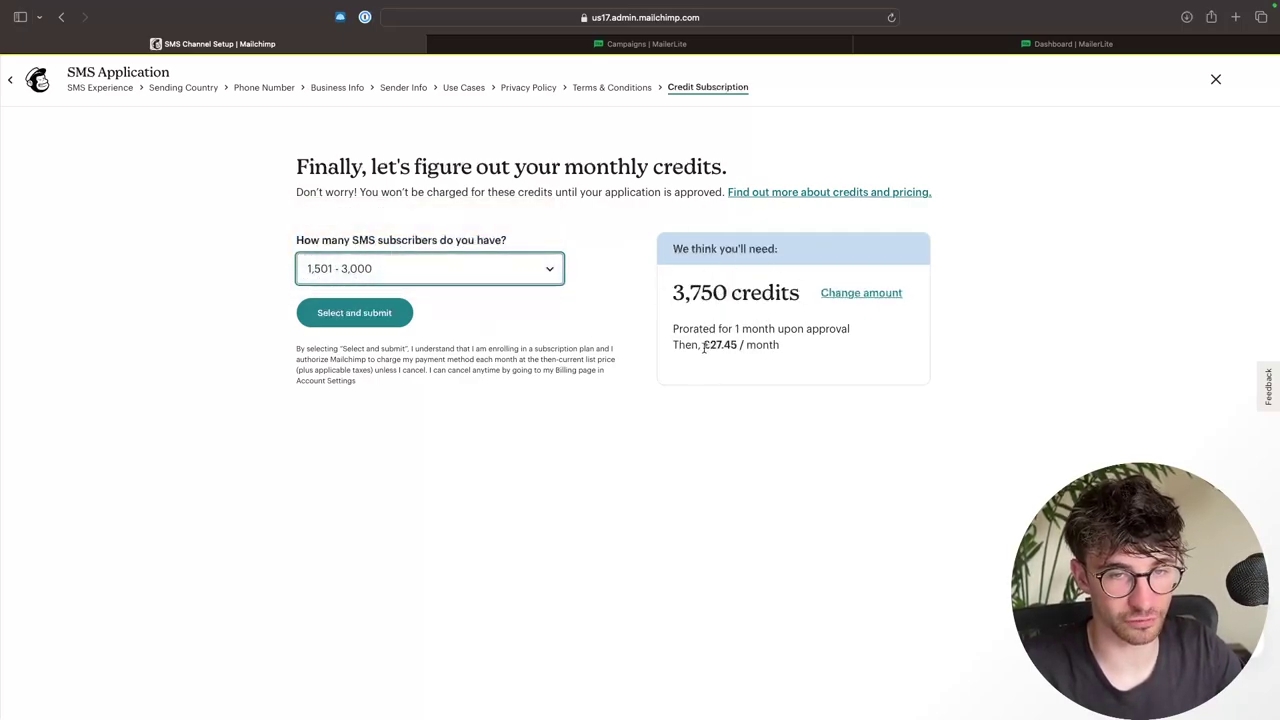
left_click_drag(704, 346, 803, 350)
Compare the More than 5,000 subscribers estimate (10,000 credits, £70.58/month), then exit the application
left_click(400, 268)
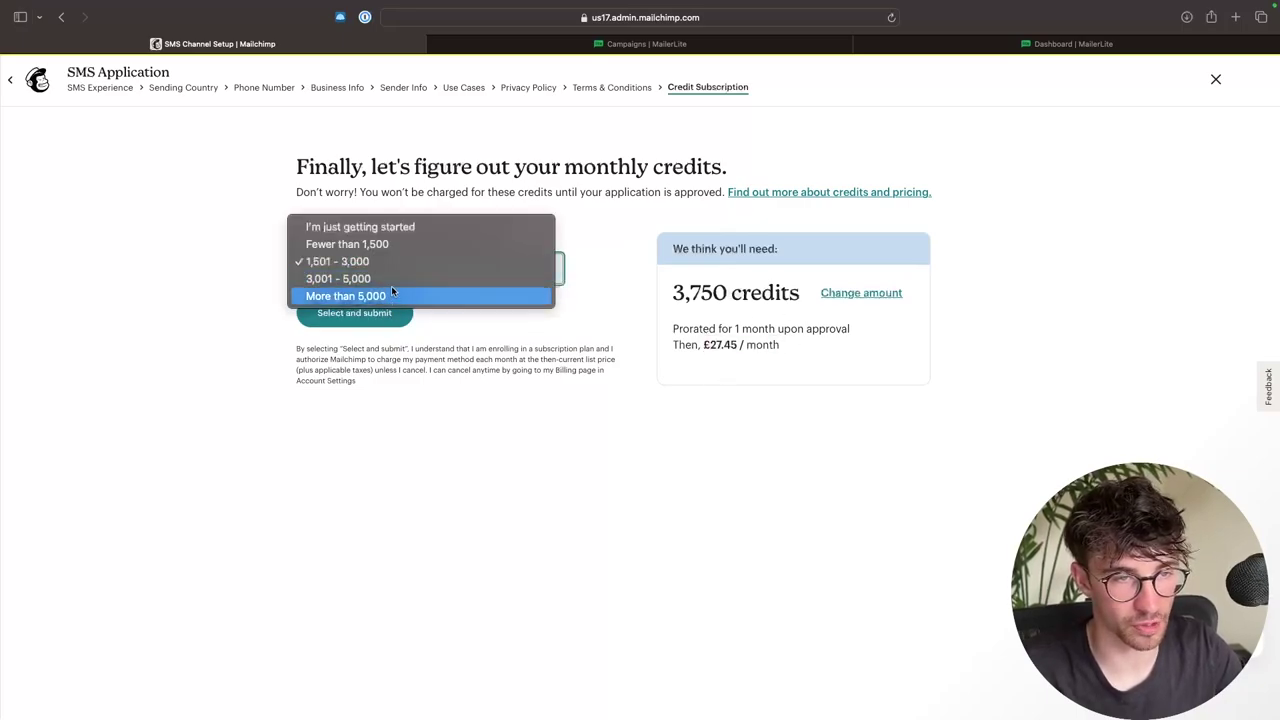
left_click(391, 296)
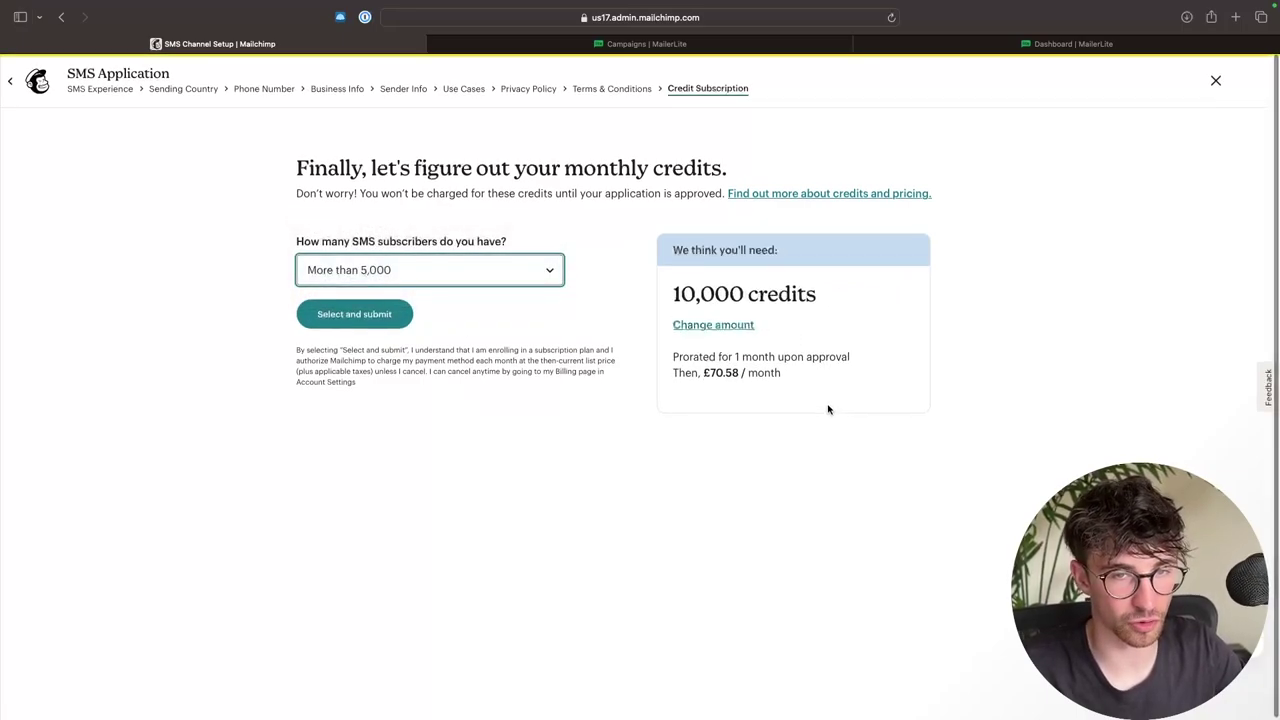
left_click(941, 414)
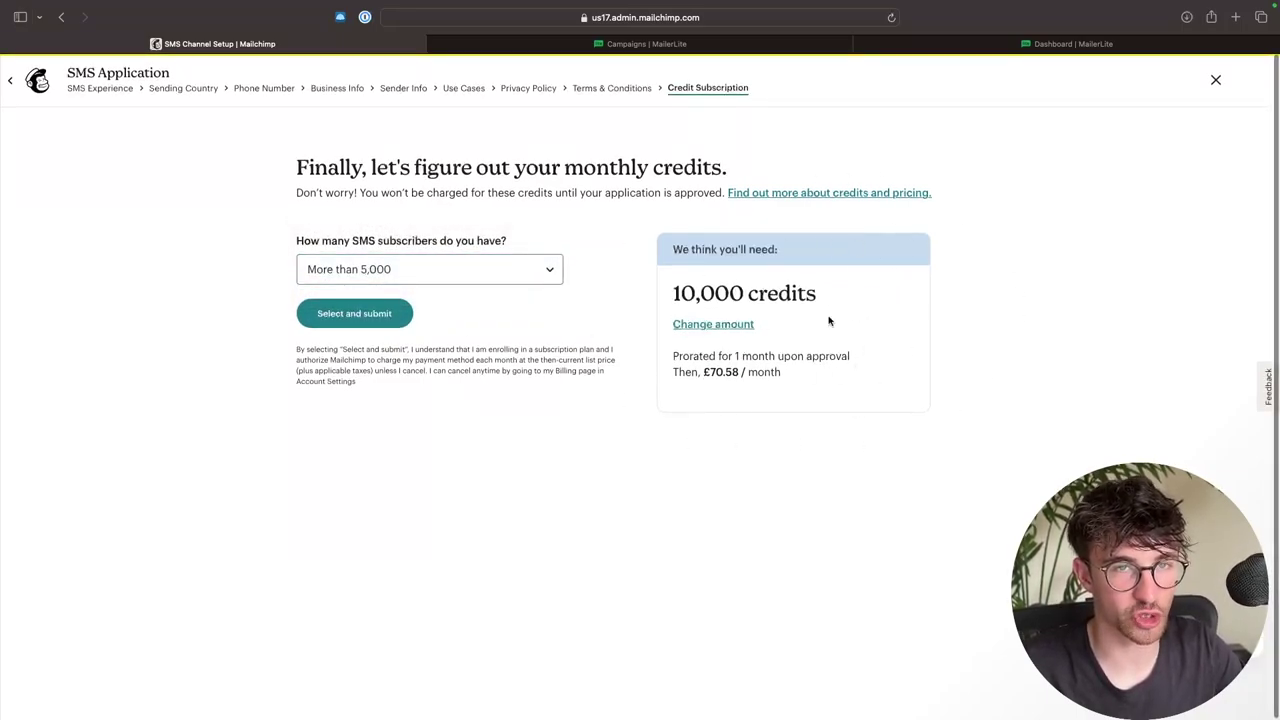
left_click(1212, 83)
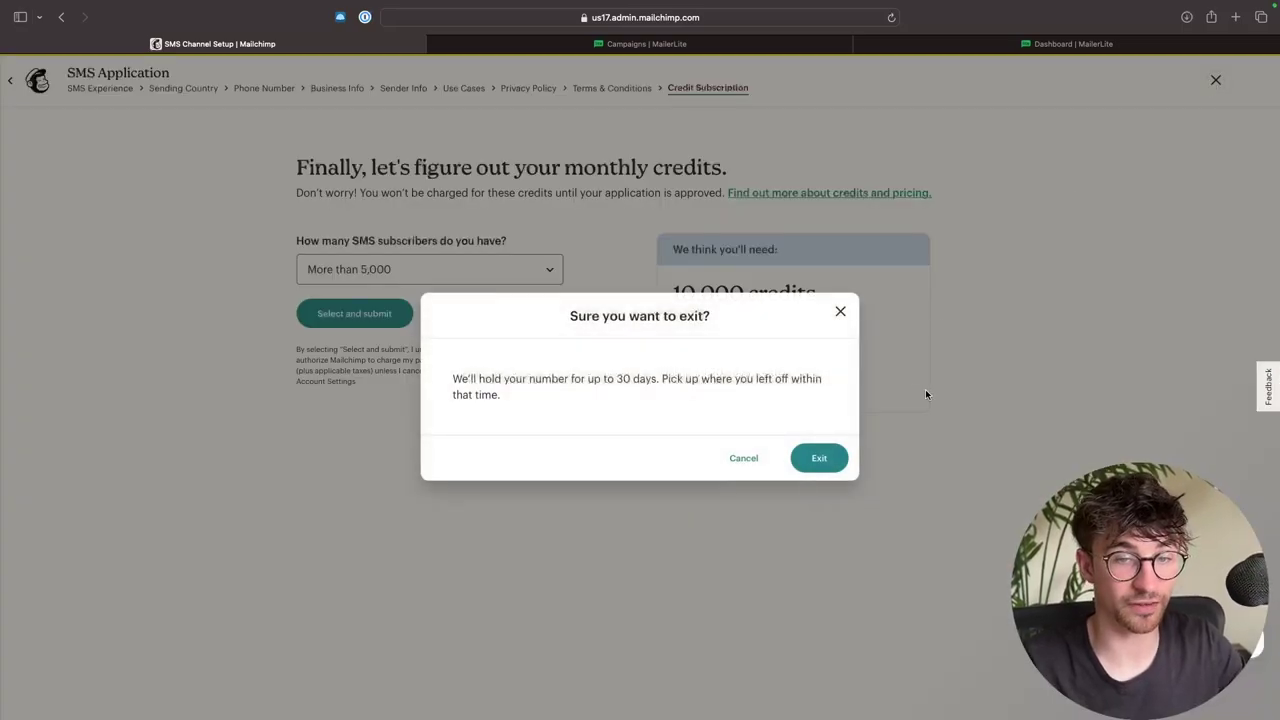
left_click(819, 458)
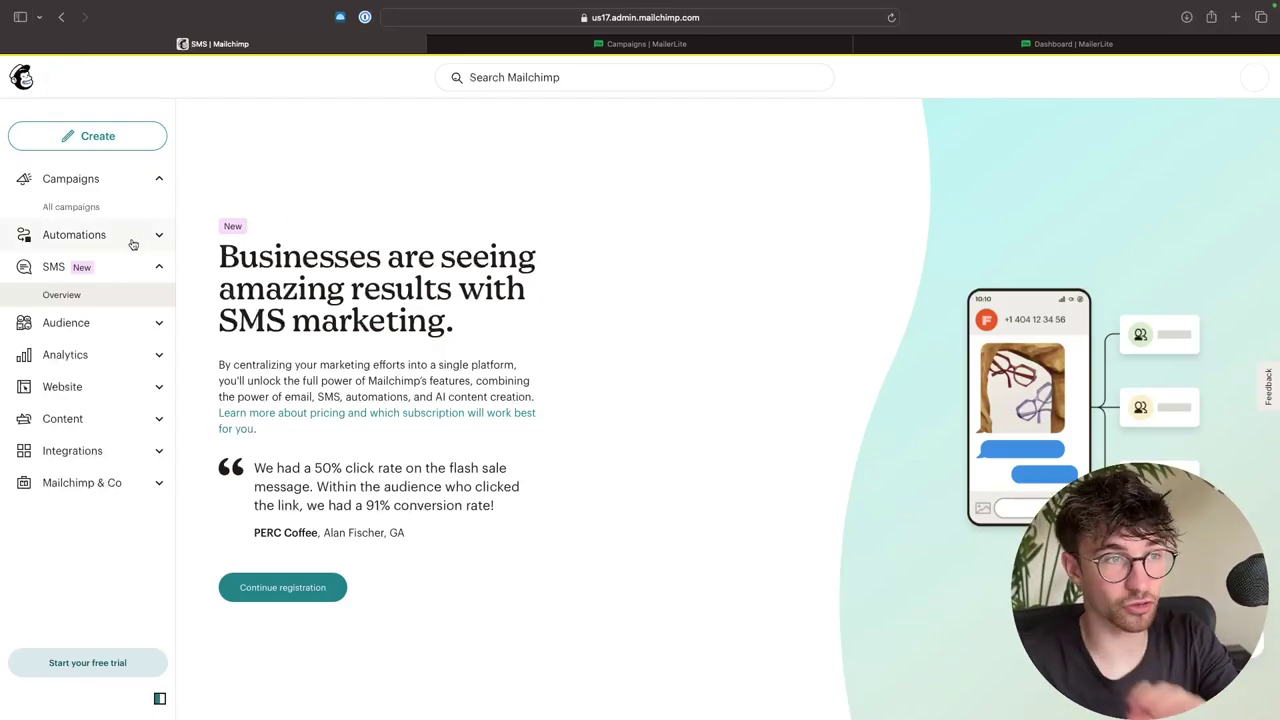
Open the automations overview and confirm the new journey named Test
left_click(133, 242)
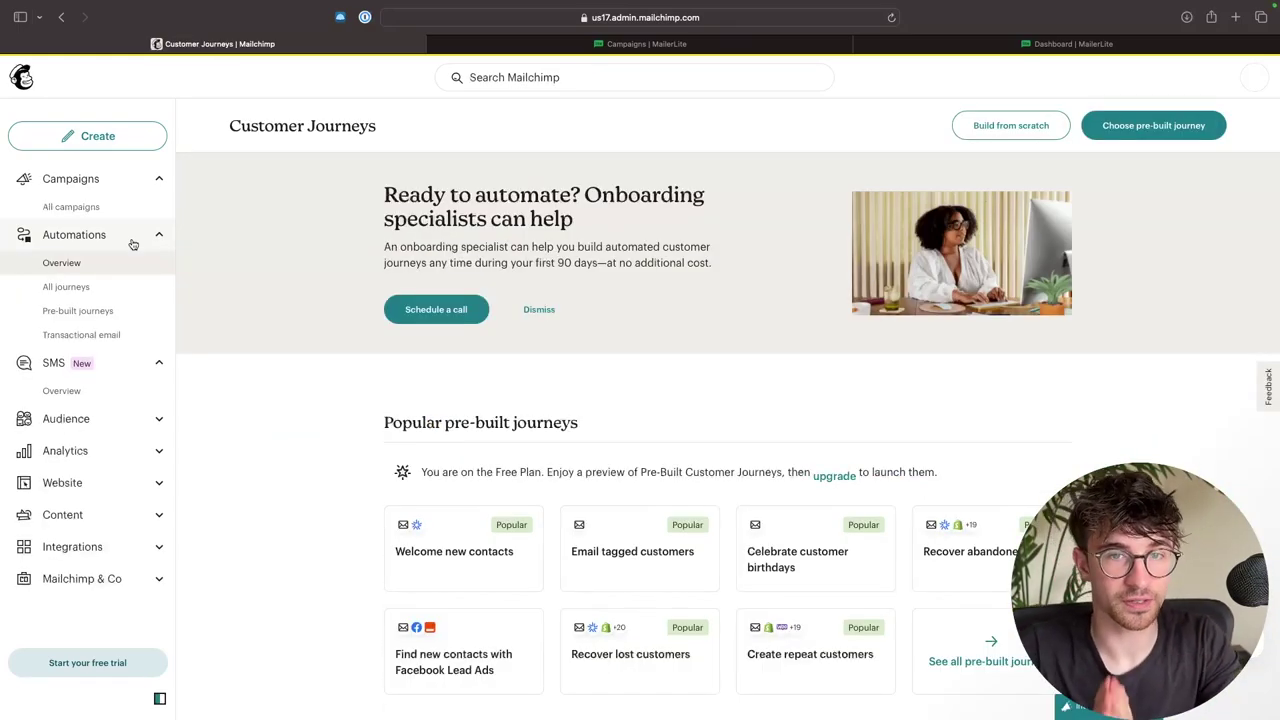
scroll(605, 442, "down", 2)
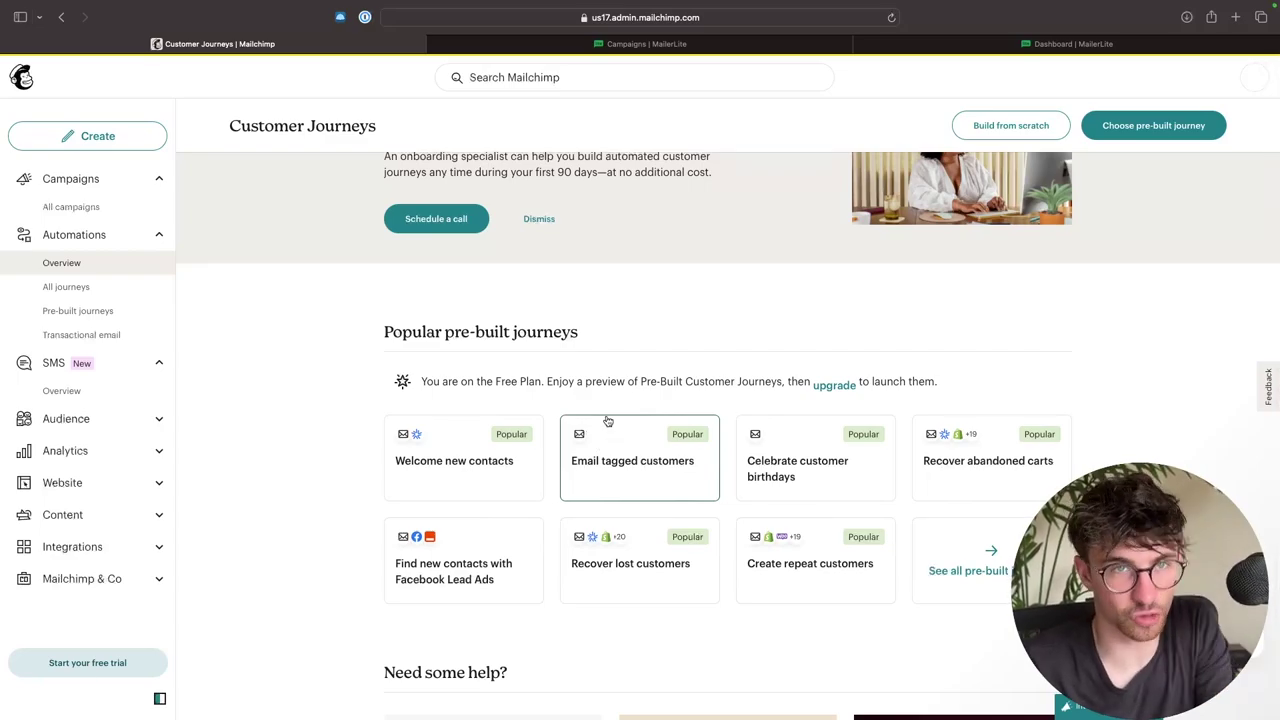
scroll(615, 400, "down", 4)
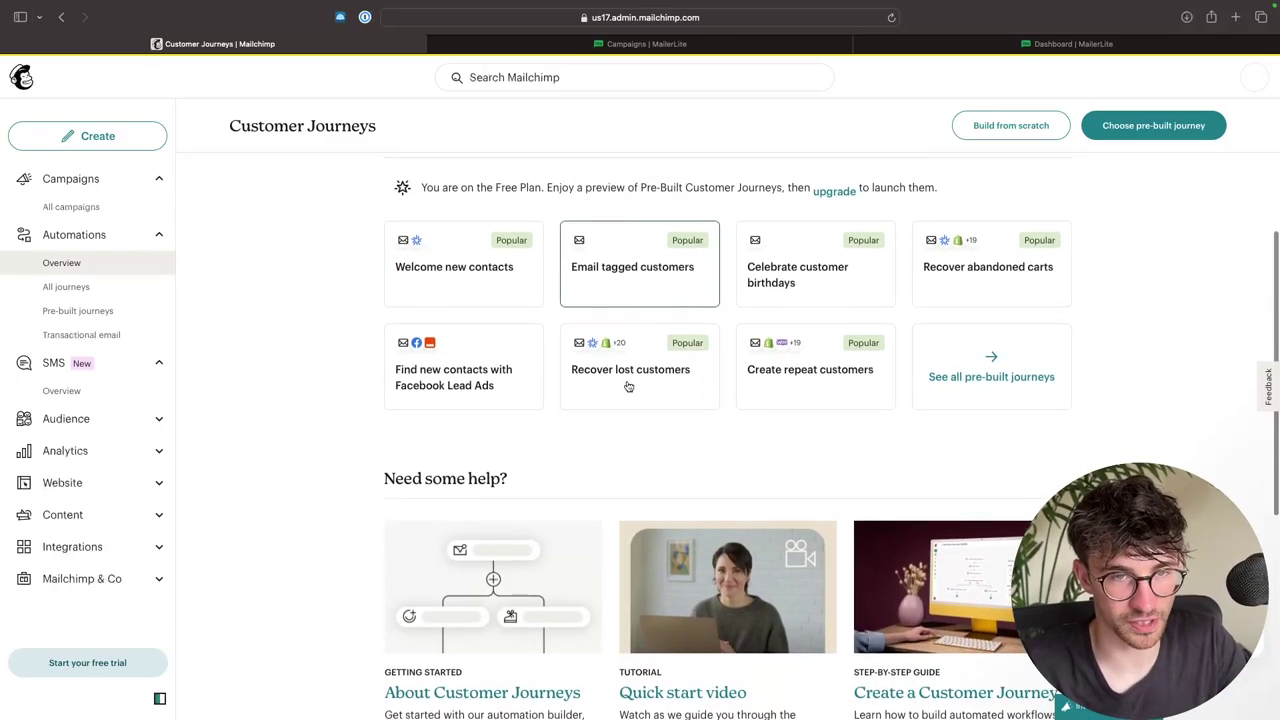
scroll(420, 326, "up", 1)
scroll(514, 417, "up", 1)
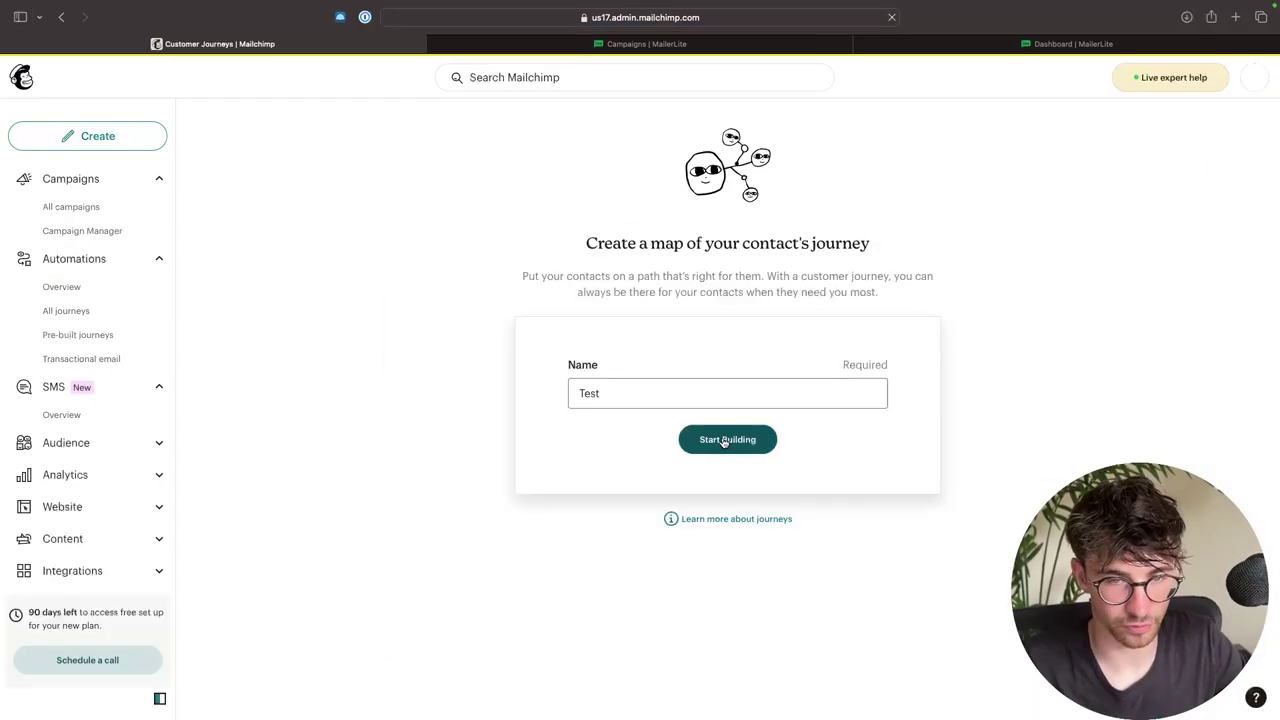
key("Return")
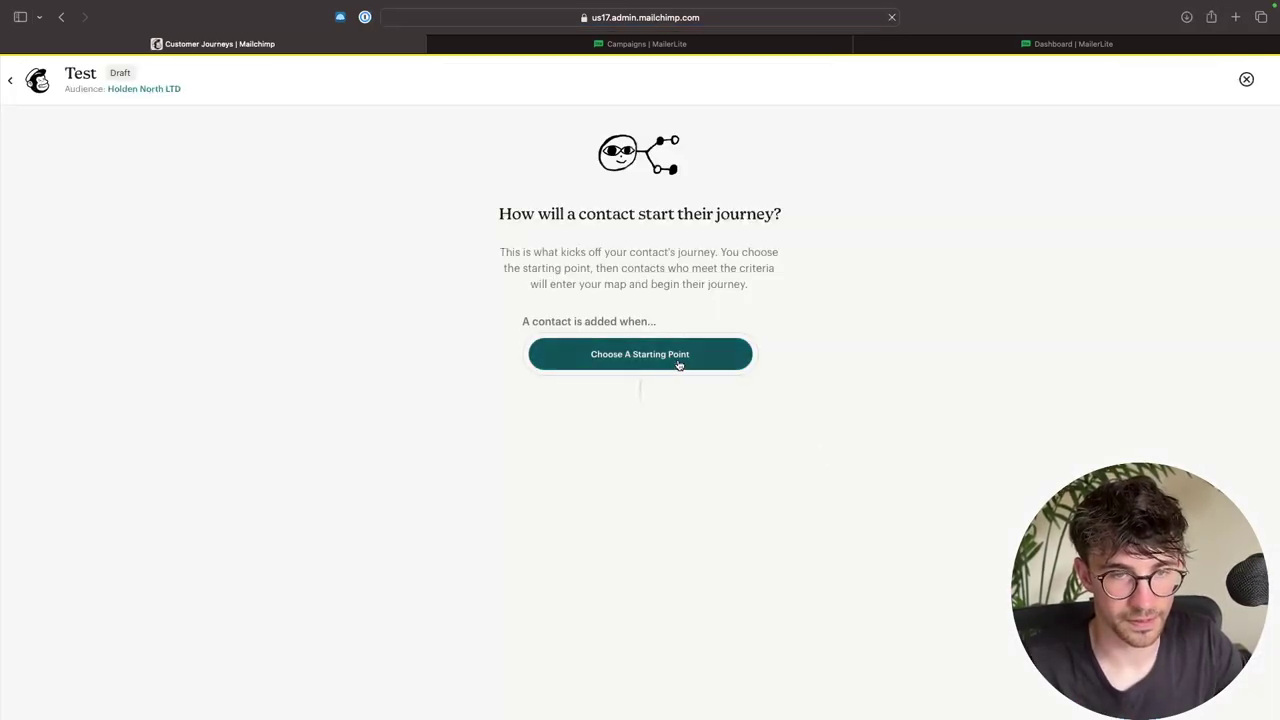
Save 'Signs up for Email' to Holden North LTD as the journey's starting point
left_click(675, 360)
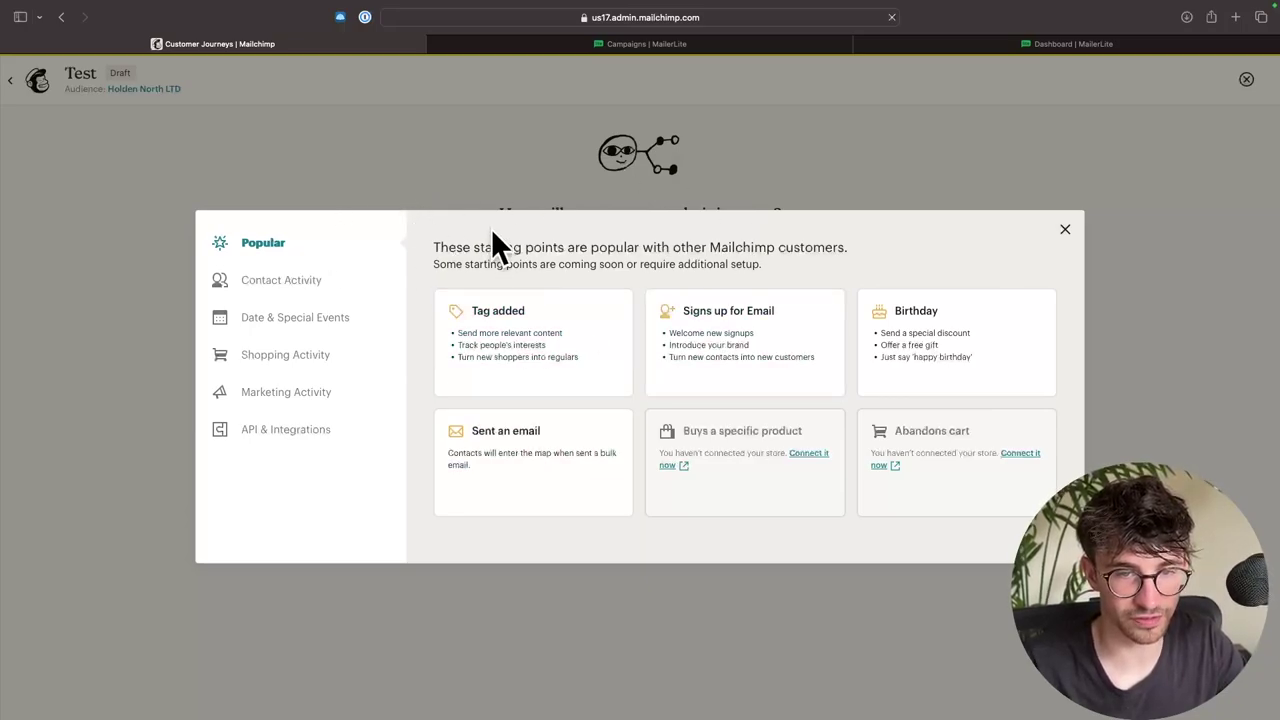
left_click(715, 335)
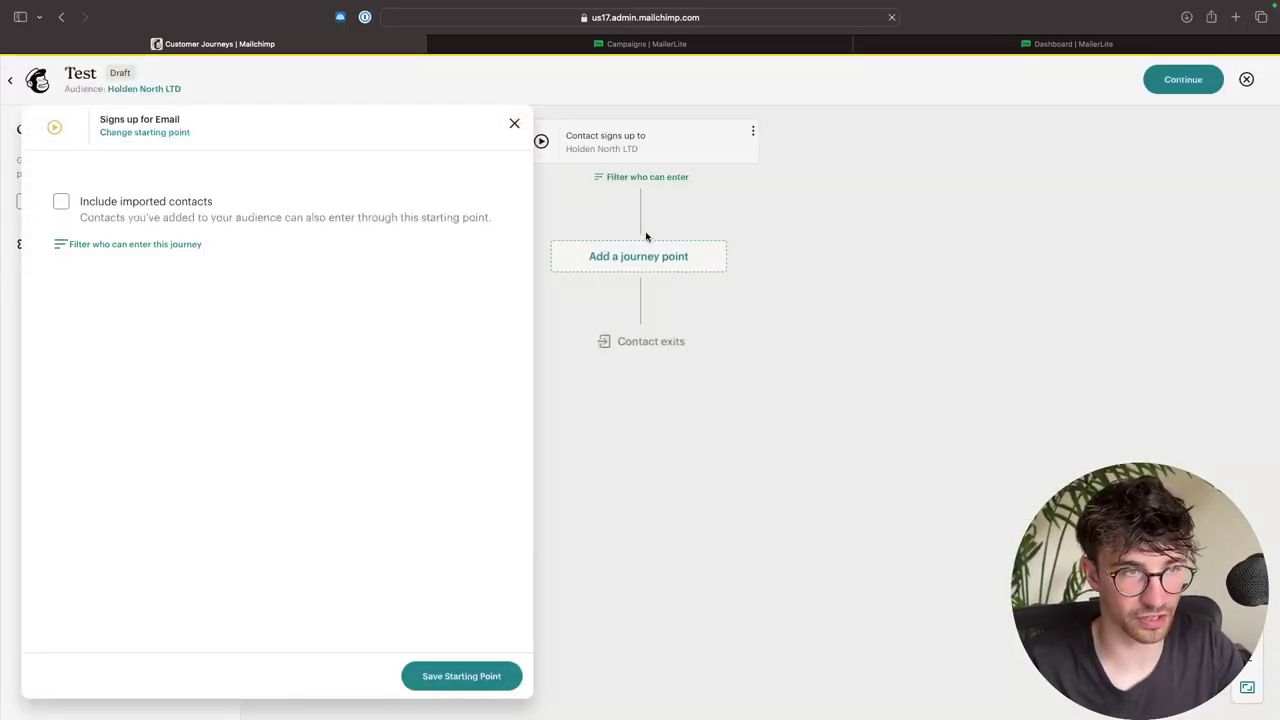
left_click(461, 676)
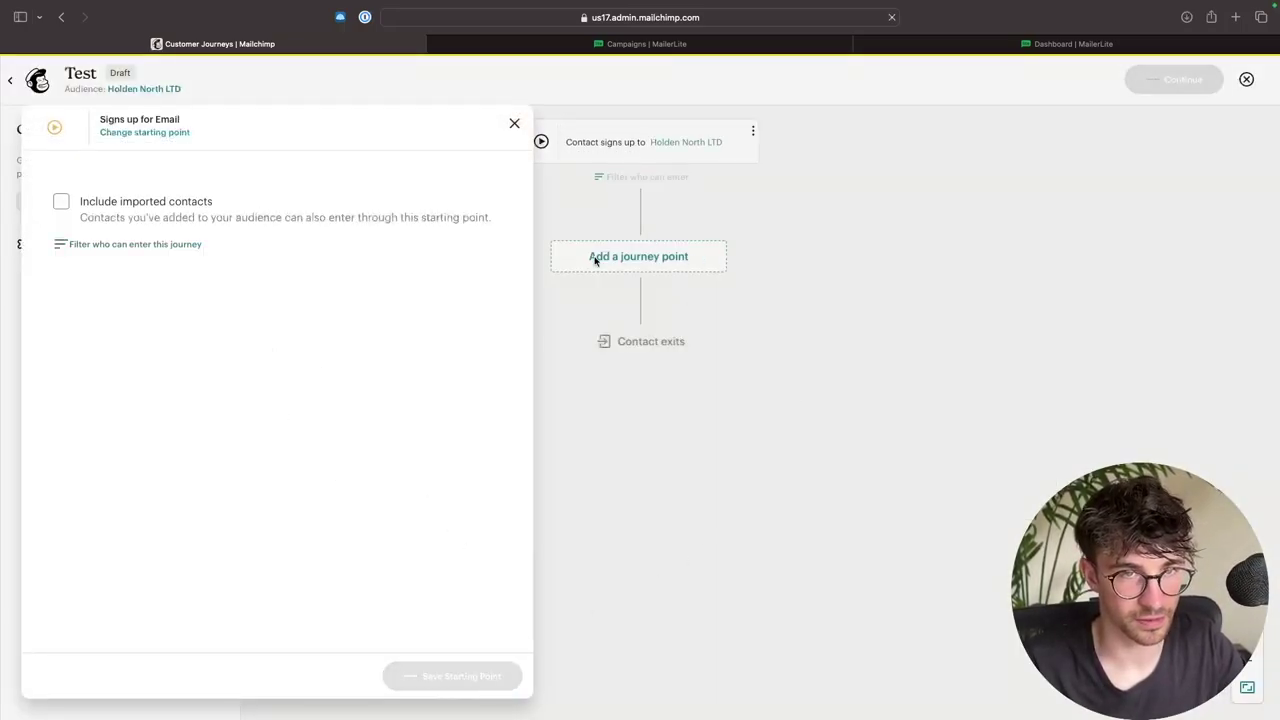
left_click(626, 262)
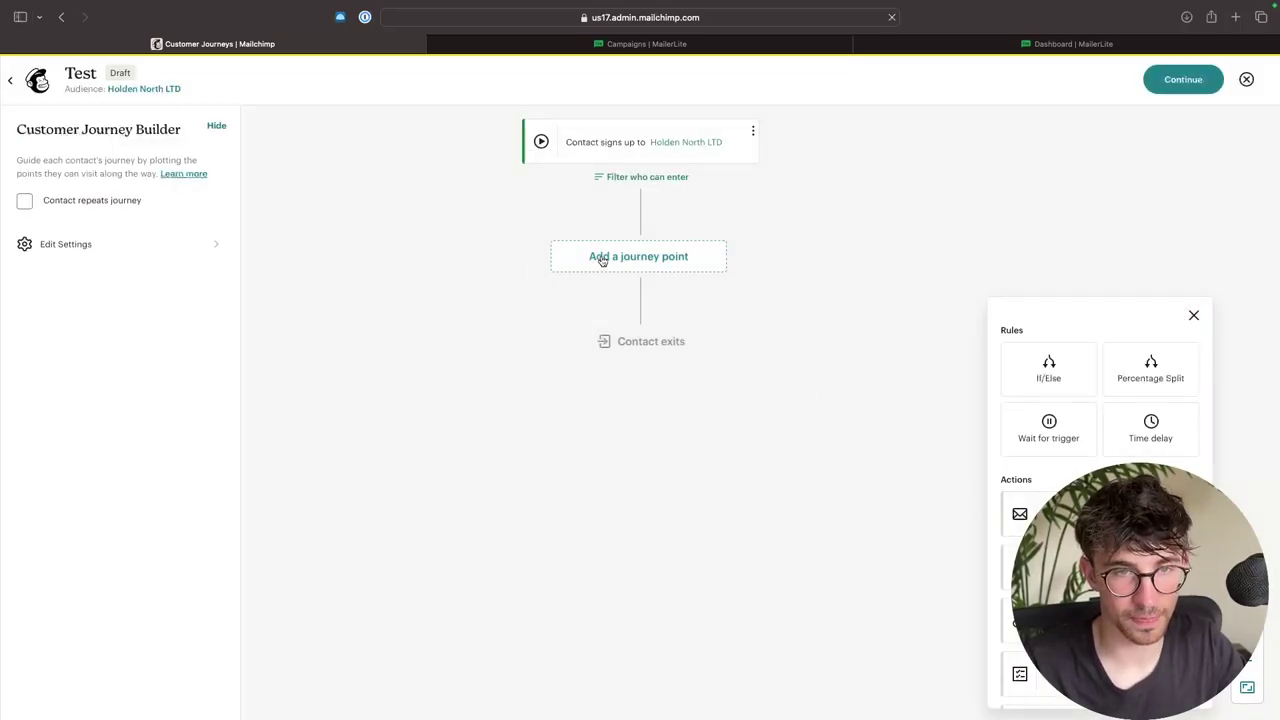
Add an email step and a one-week time delay to the Test journey
left_click(1050, 514)
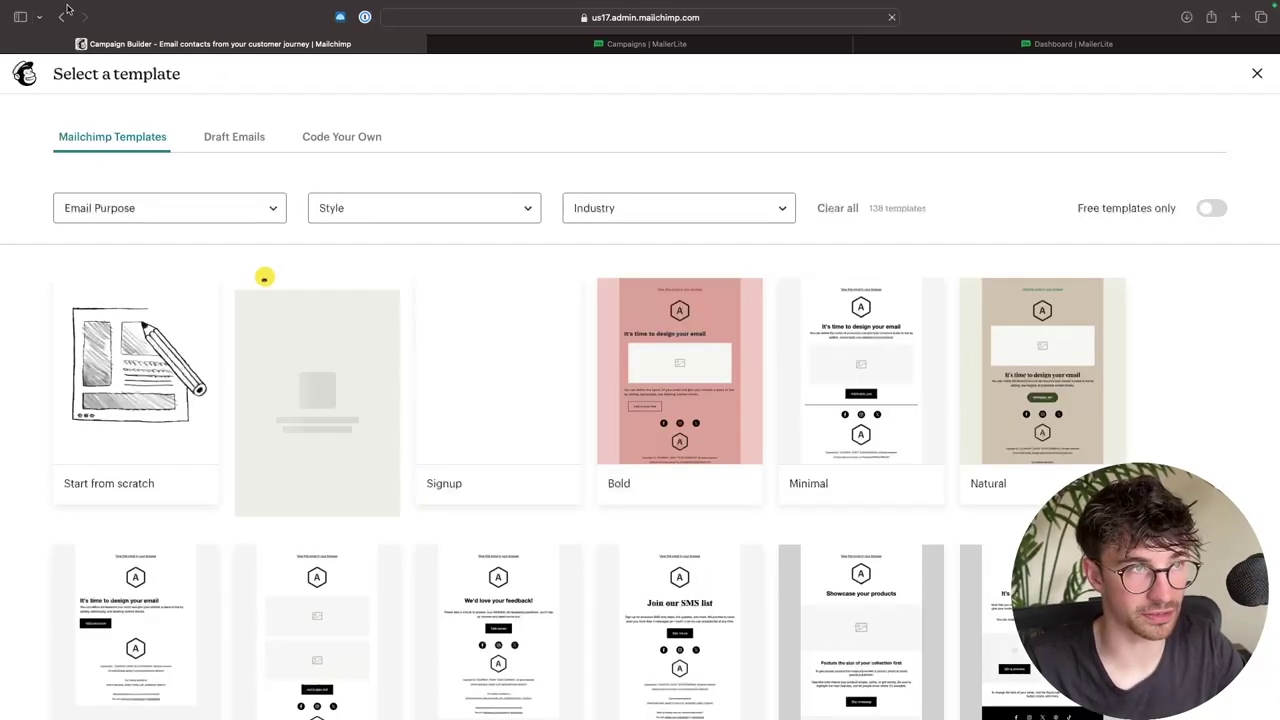
left_click(61, 17)
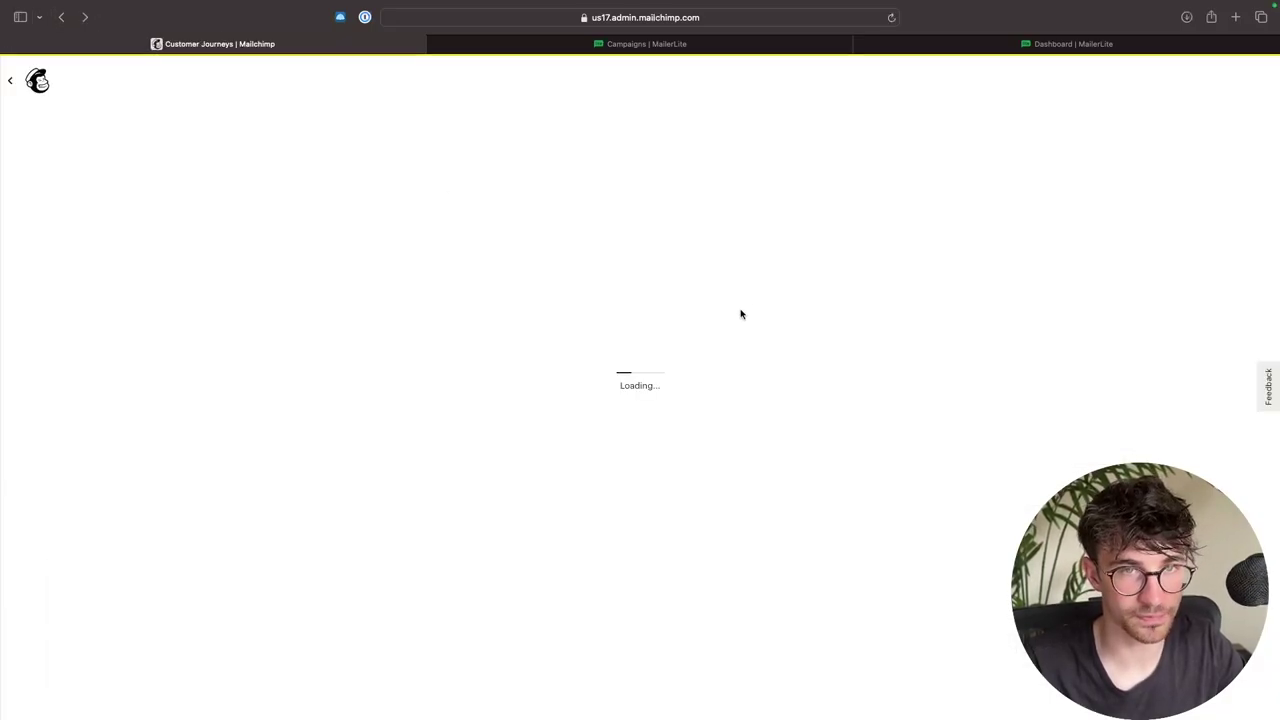
left_click(650, 388)
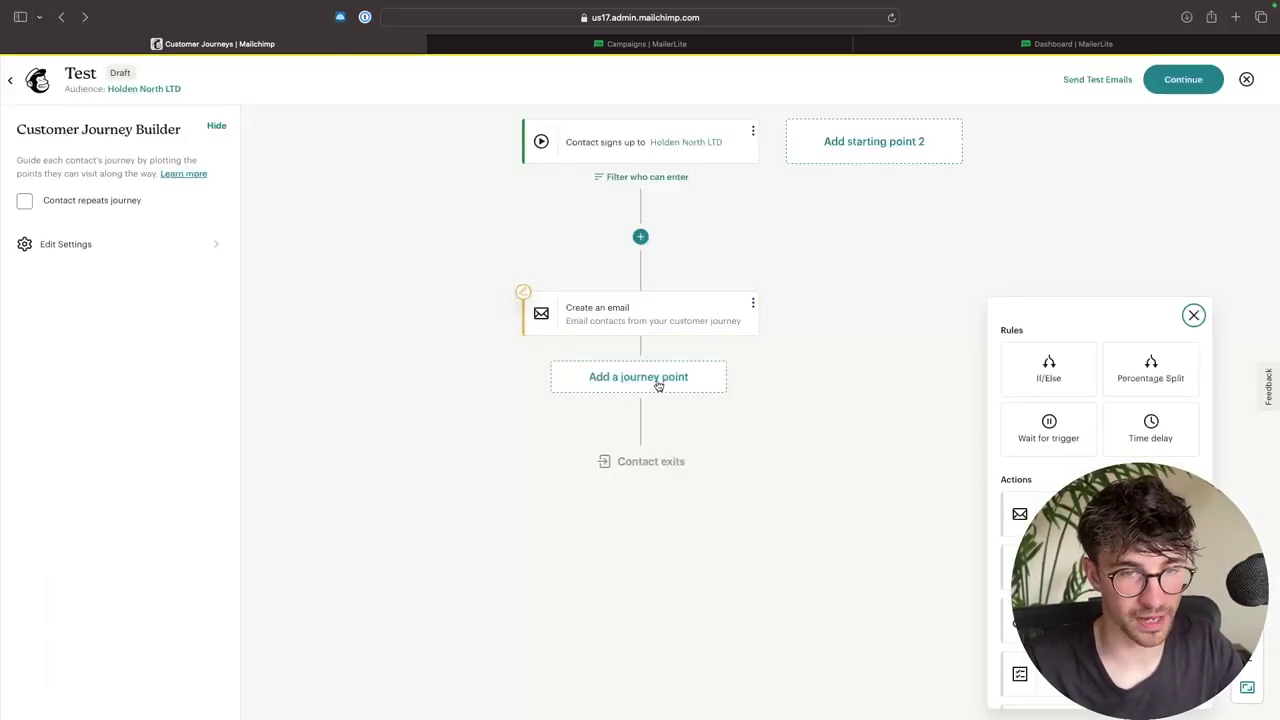
scroll(1060, 430, "down", 1)
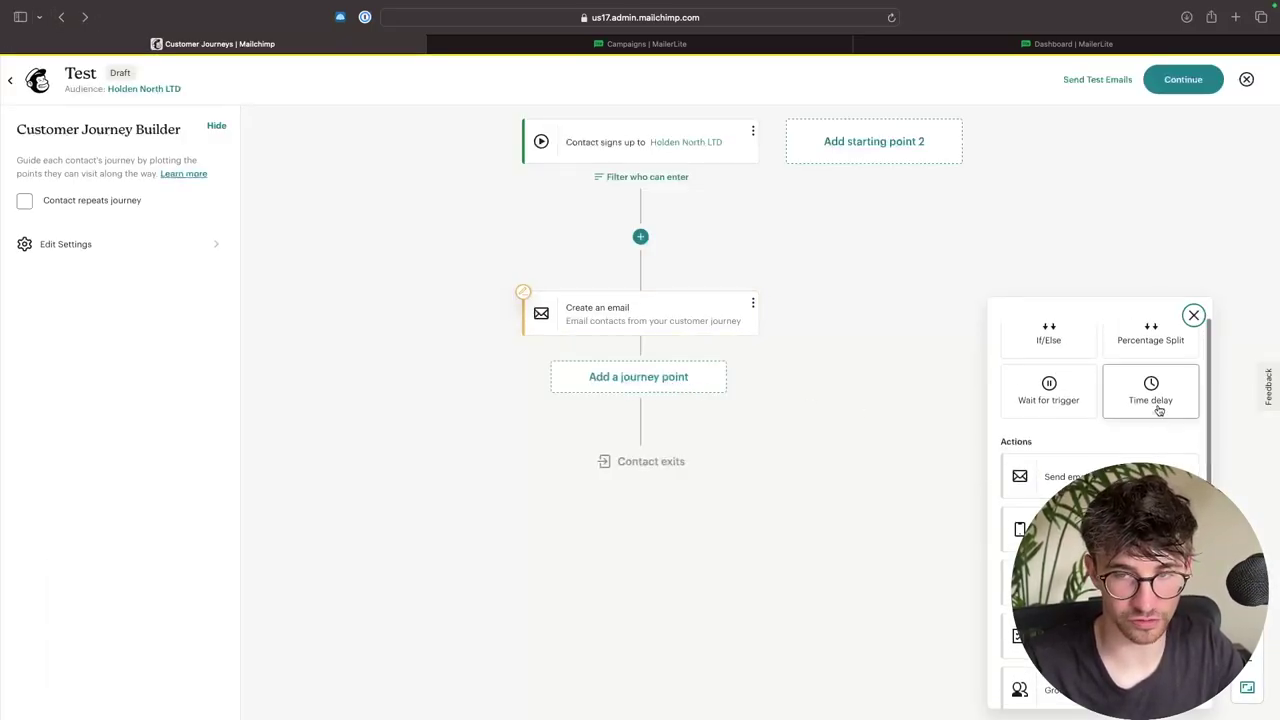
left_click(1152, 408)
left_click(641, 510)
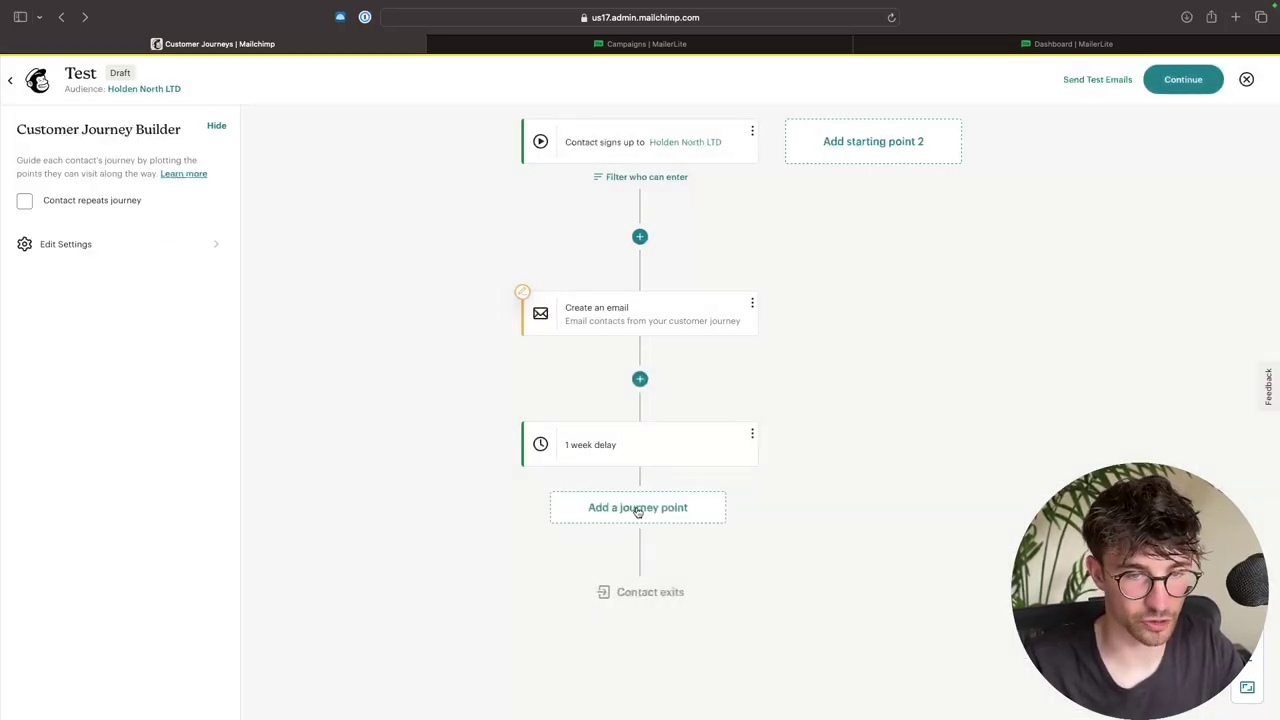
Browse the remaining journey point options, then close the panel without adding one
left_click(655, 518)
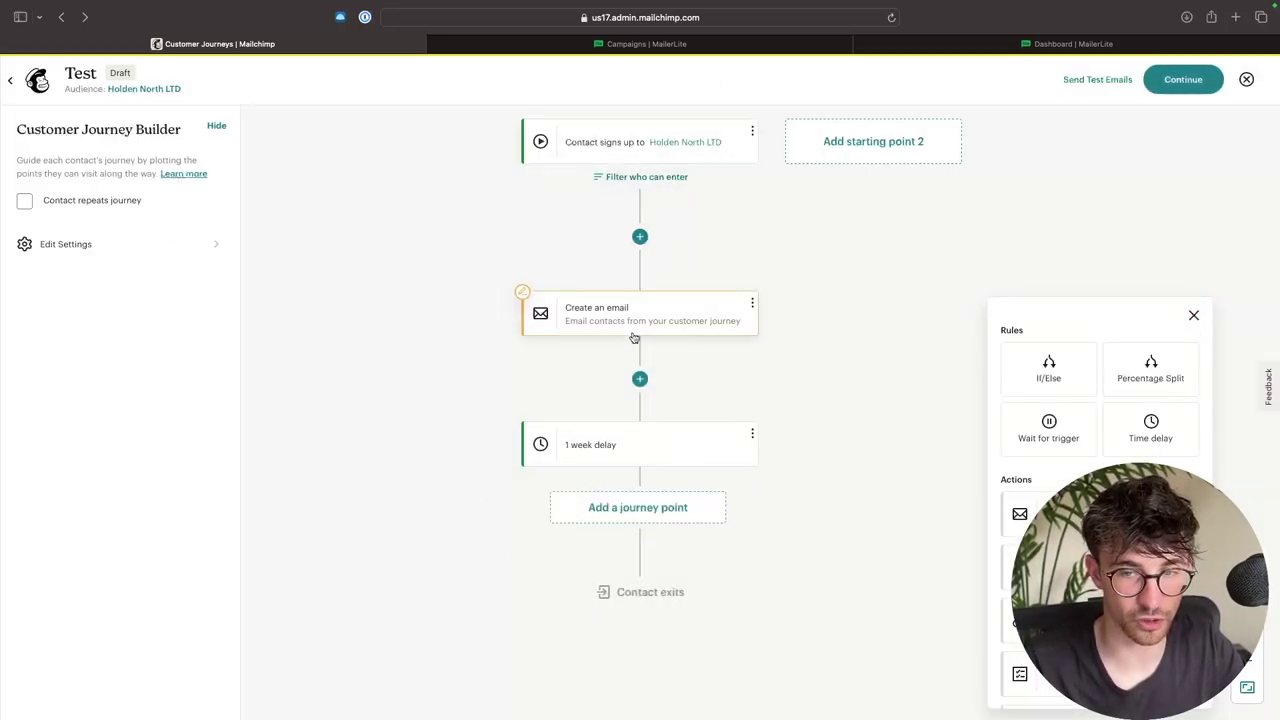
scroll(959, 416, "down", 2)
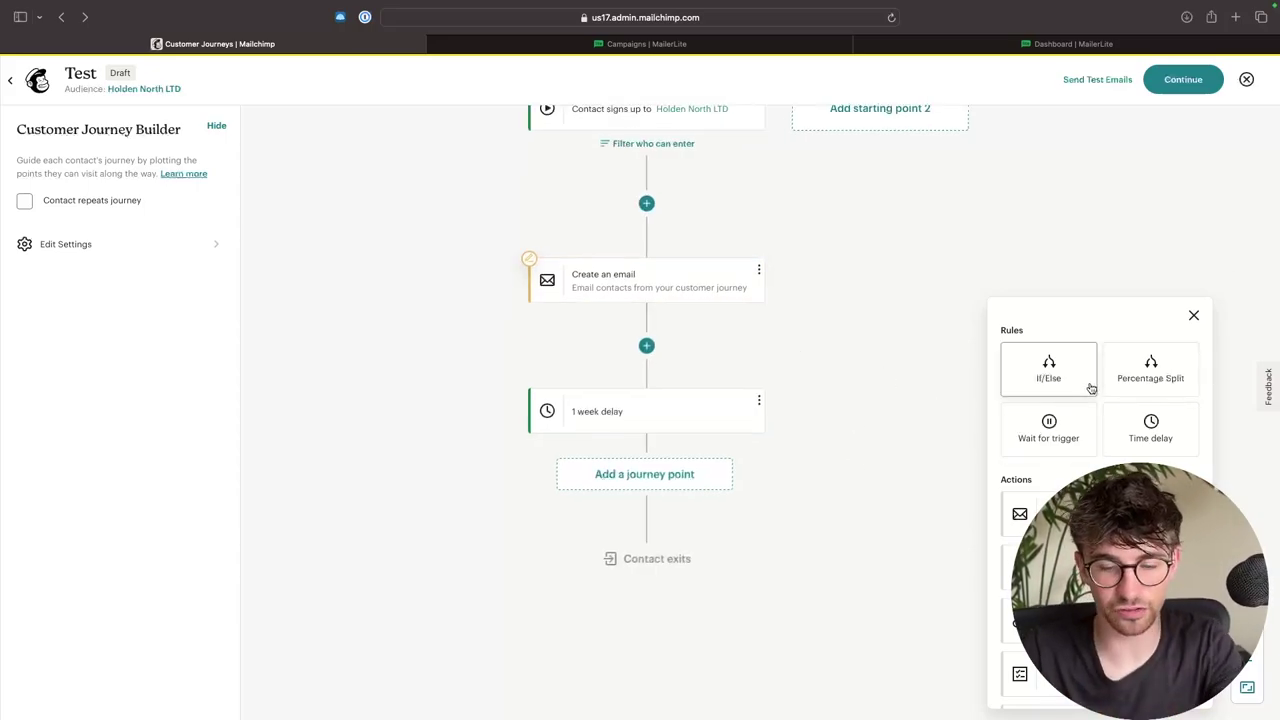
scroll(1091, 388, "down", 3)
scroll(1091, 388, "down", 2)
scroll(1088, 386, "down", 1)
scroll(1085, 420, "down", 1)
scroll(1100, 400, "up", 5)
scroll(1100, 400, "down", 5)
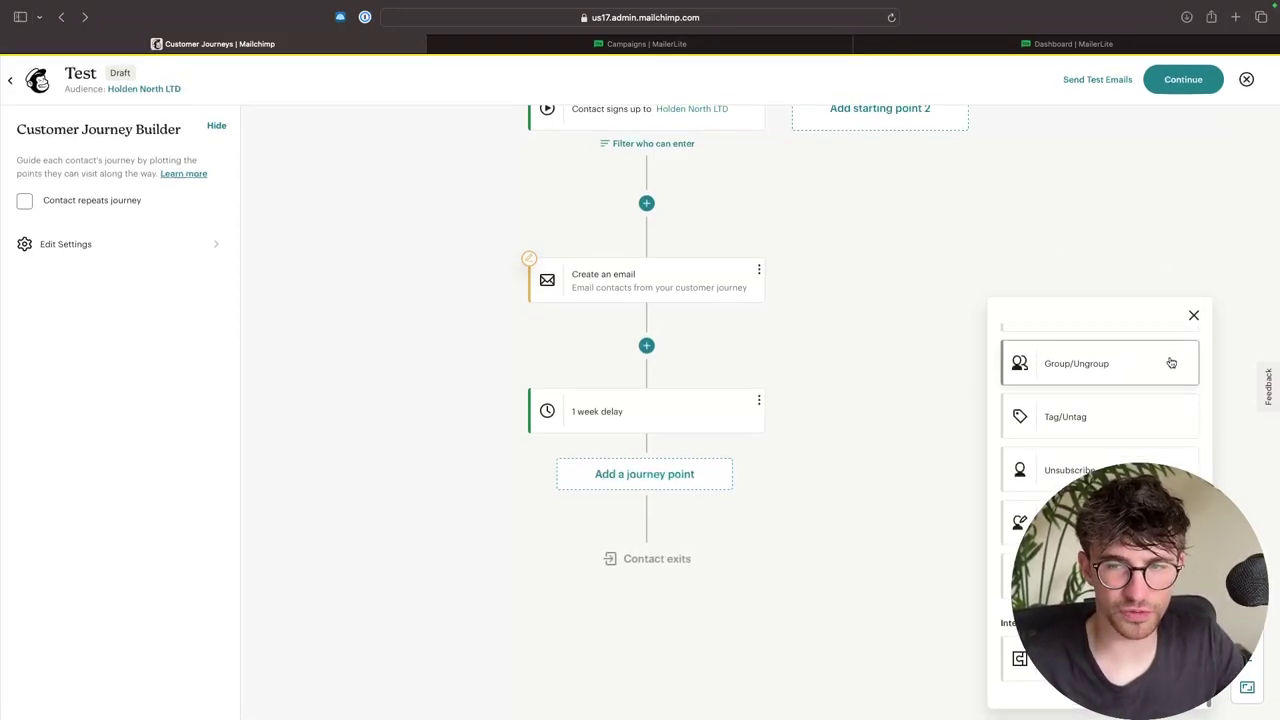
left_click(1194, 316)
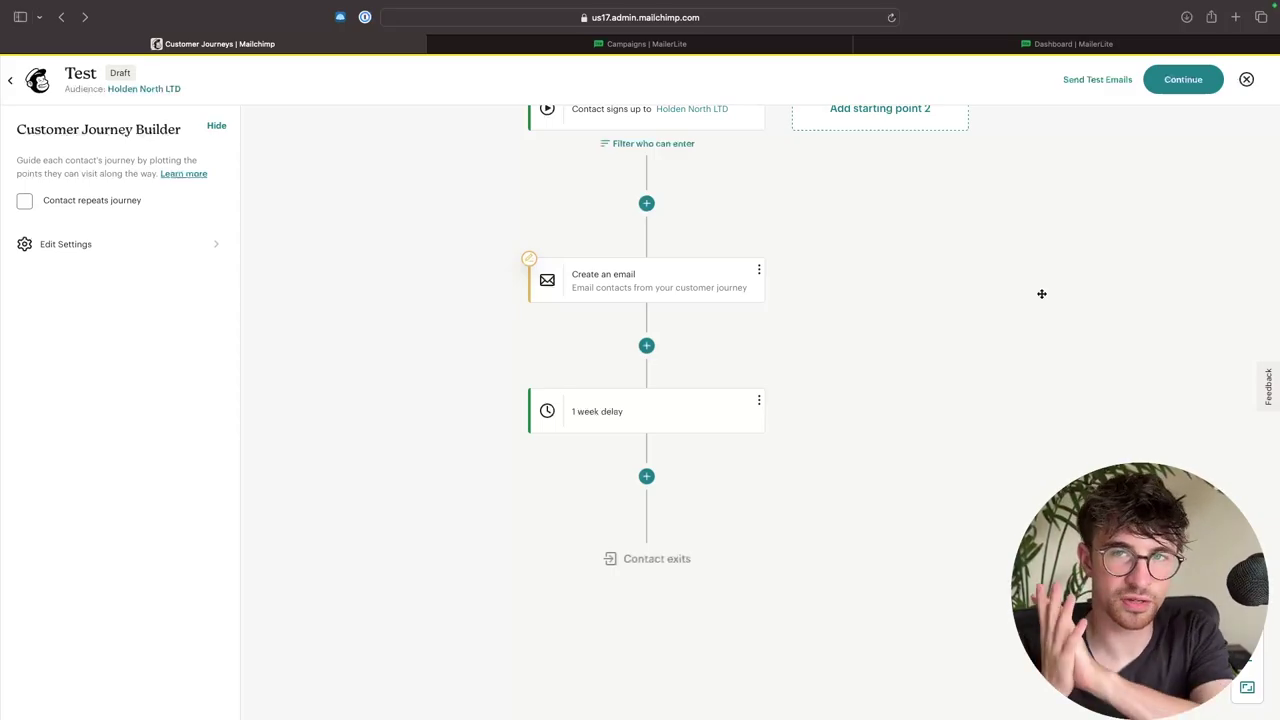
In MailerLite, start a new automation from scratch named 'grp'
left_click(660, 45)
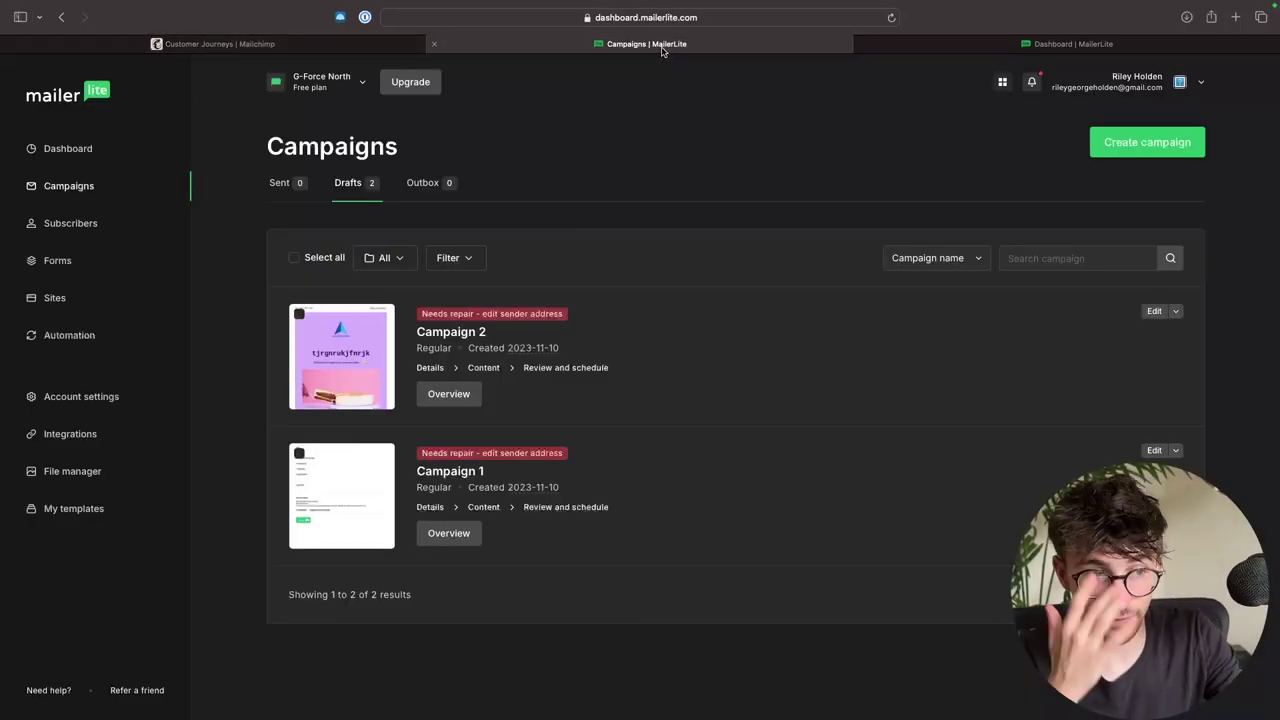
left_click(75, 335)
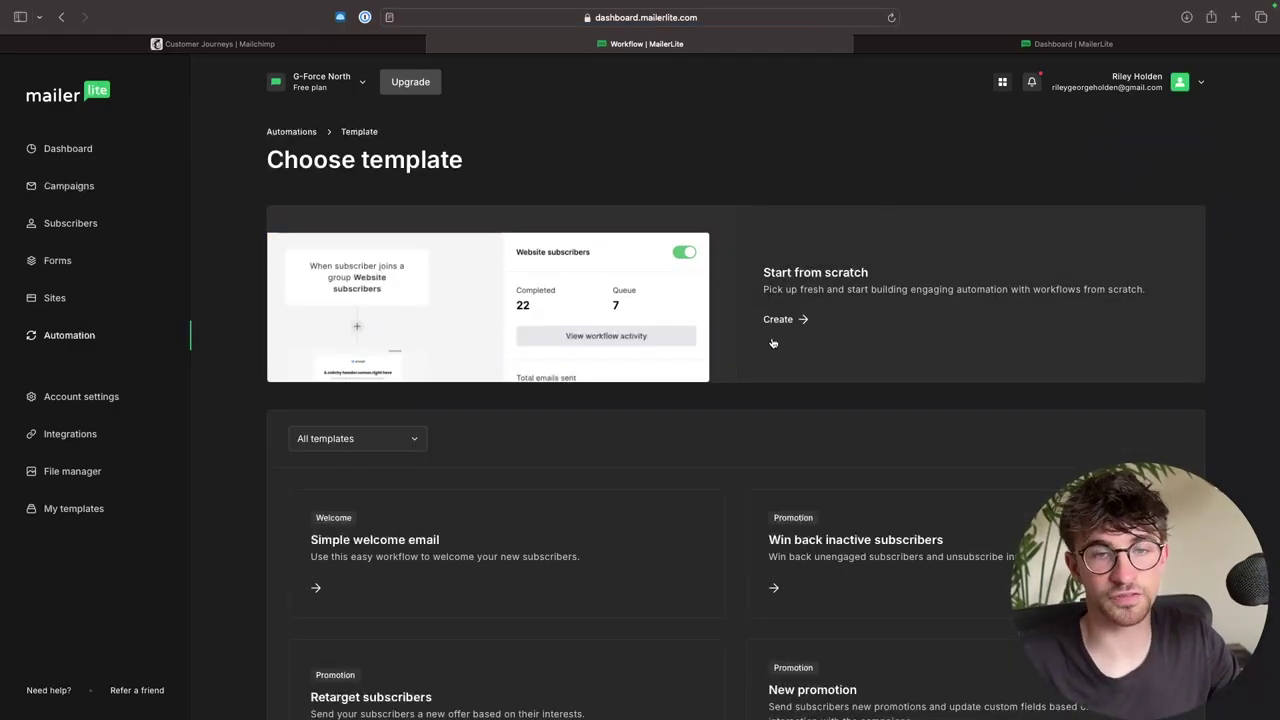
left_click(776, 328)
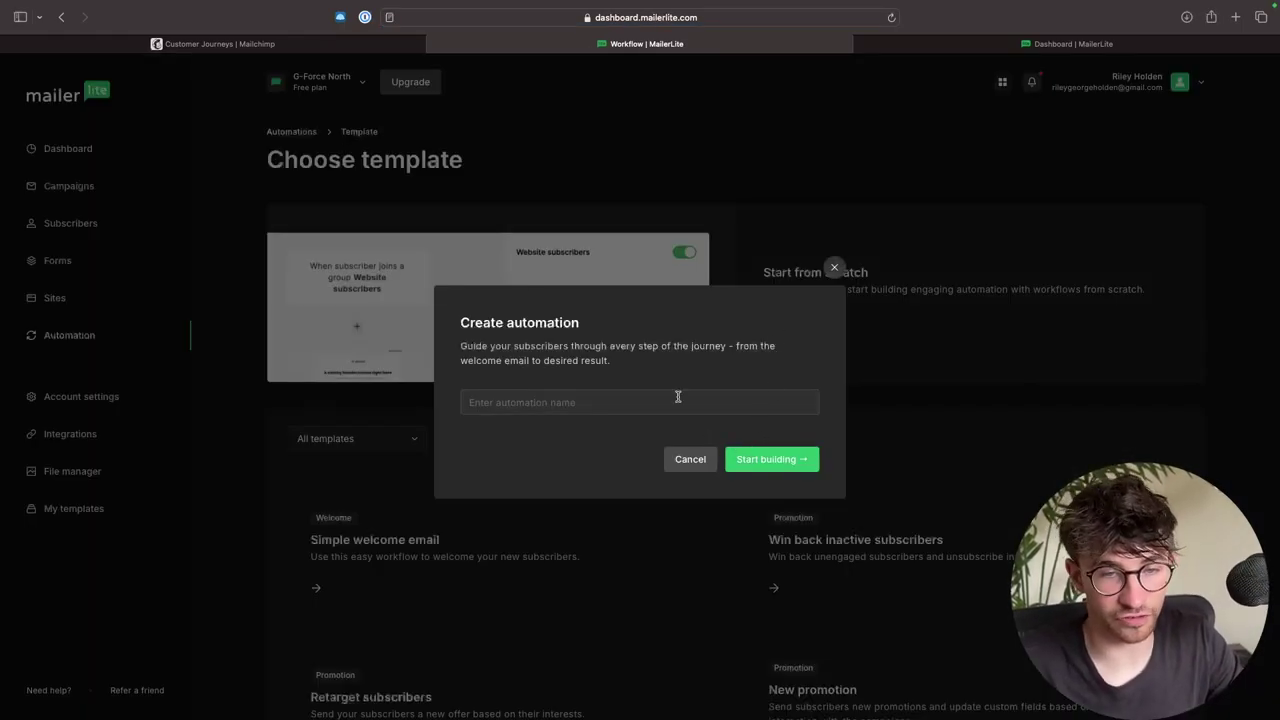
type("grp")
left_click(771, 459)
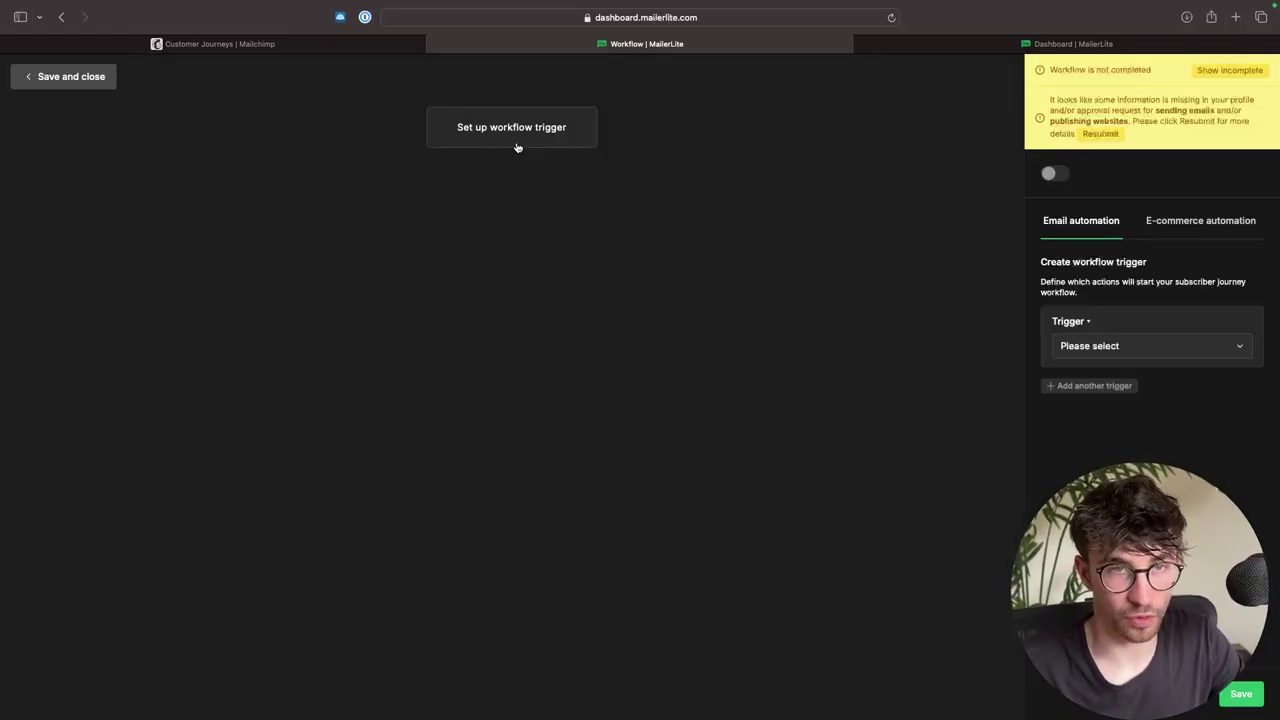
Set the workflow trigger to 'When subscriber joins group(s)' with Email List
left_click(1118, 349)
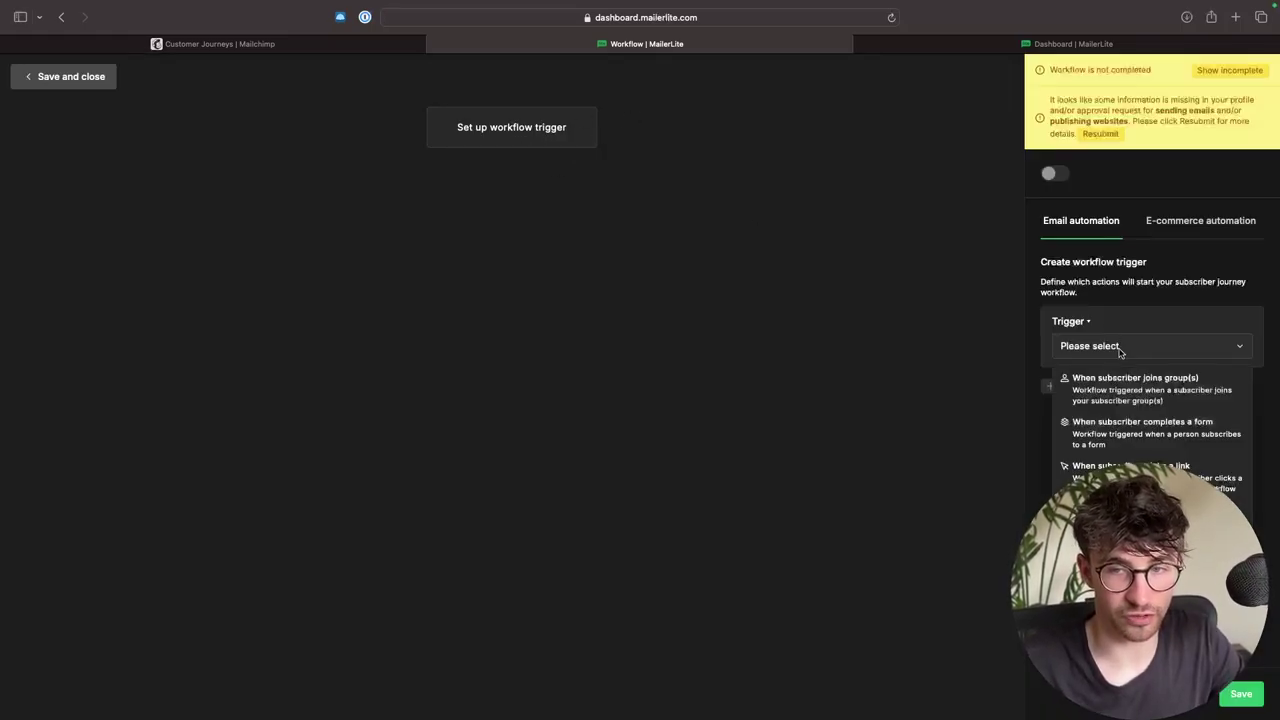
left_click(1137, 398)
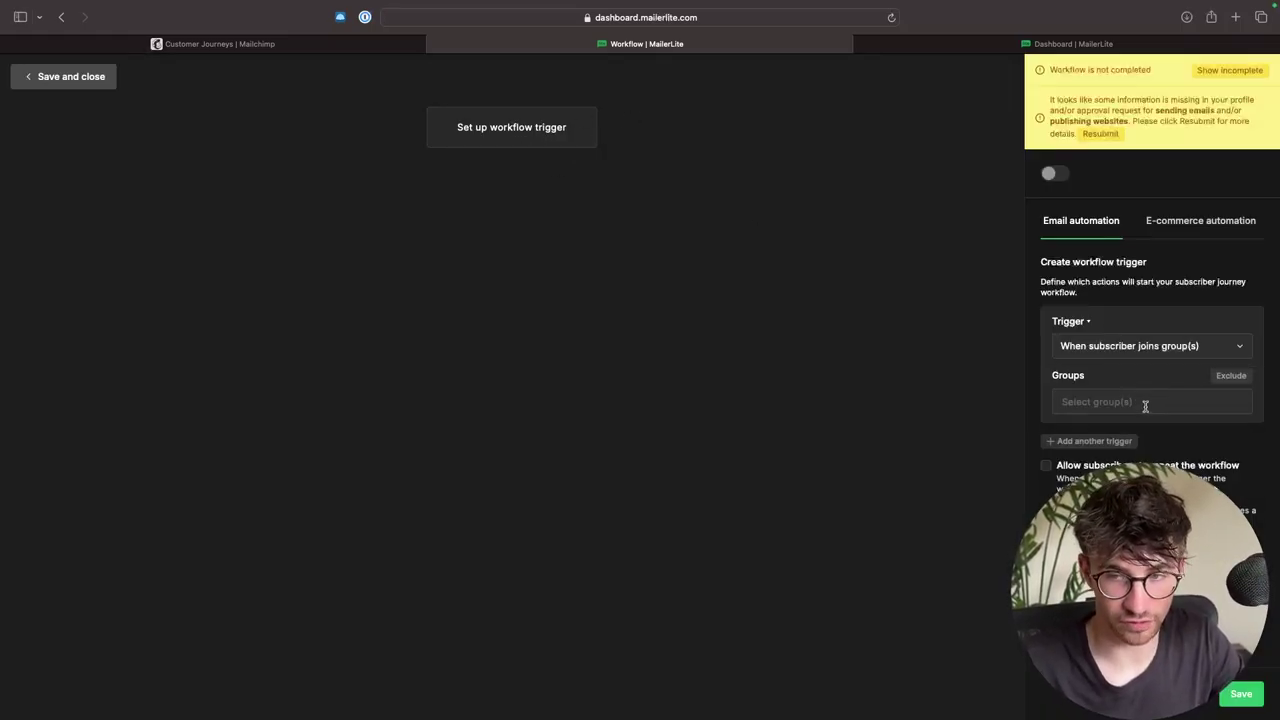
left_click(1145, 403)
left_click(1097, 428)
left_click(653, 192)
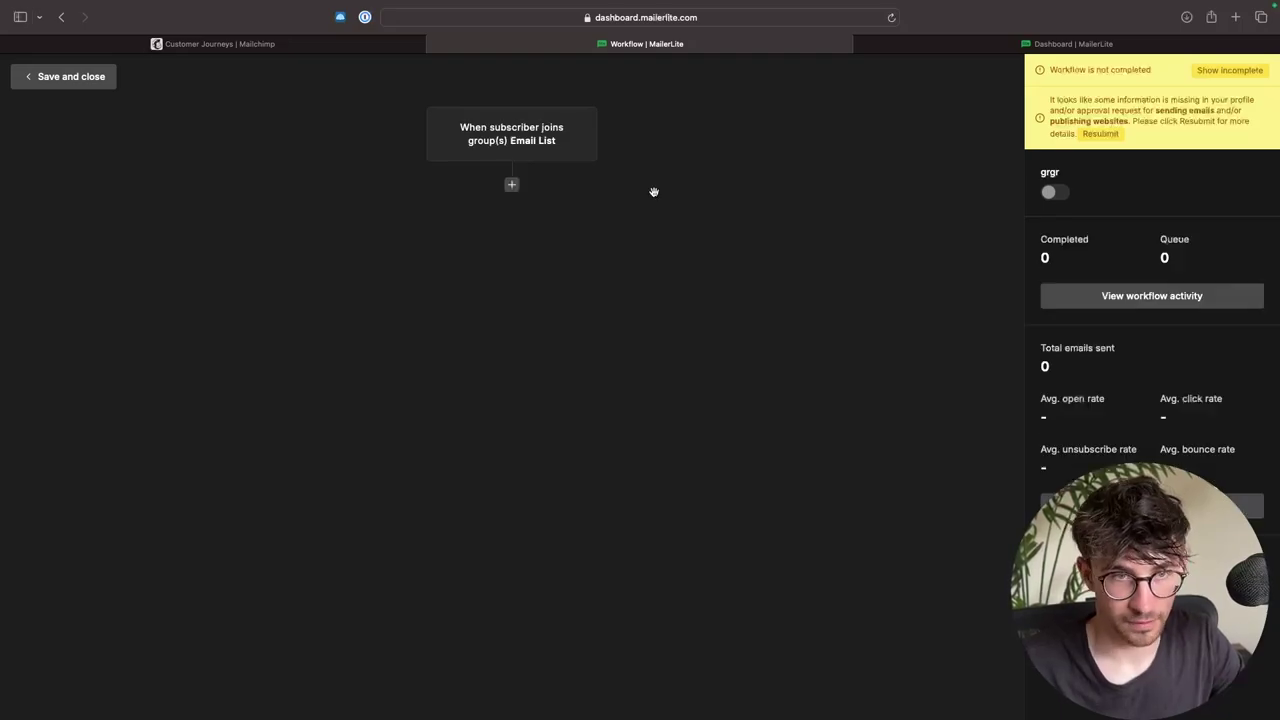
Add an email, a delay and a yes/no condition after the trigger
left_click(512, 185)
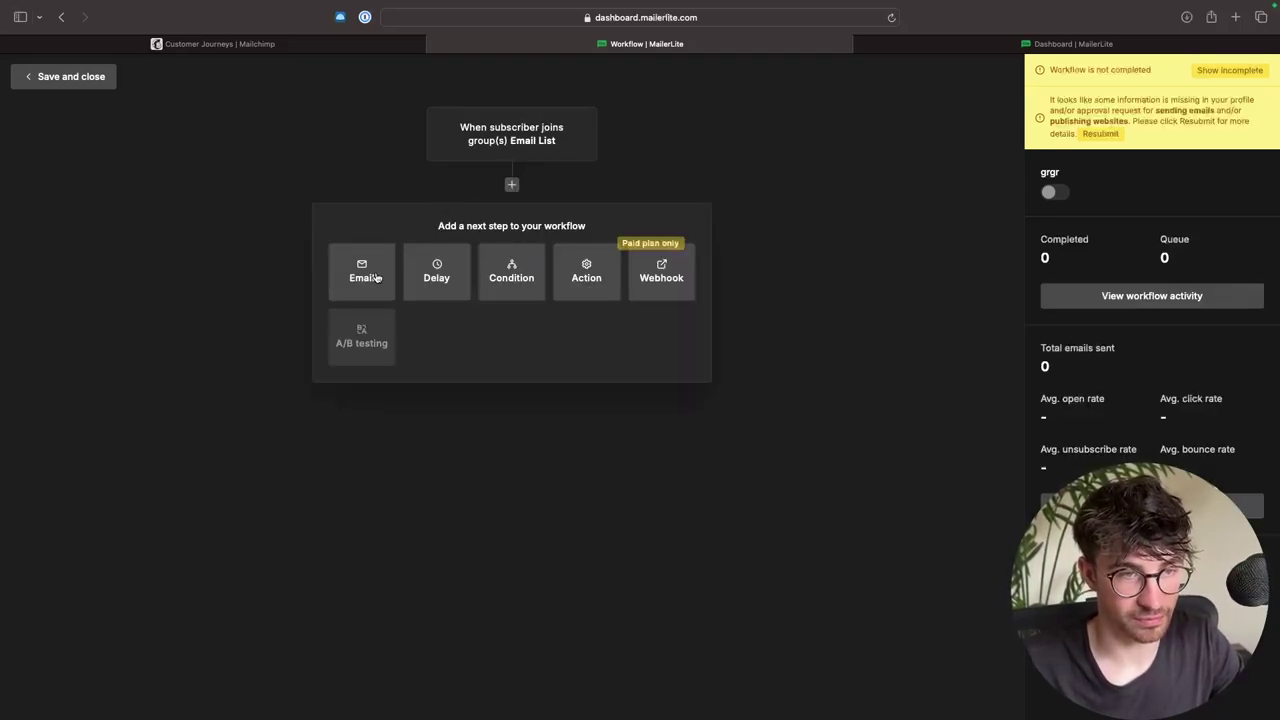
left_click(376, 278)
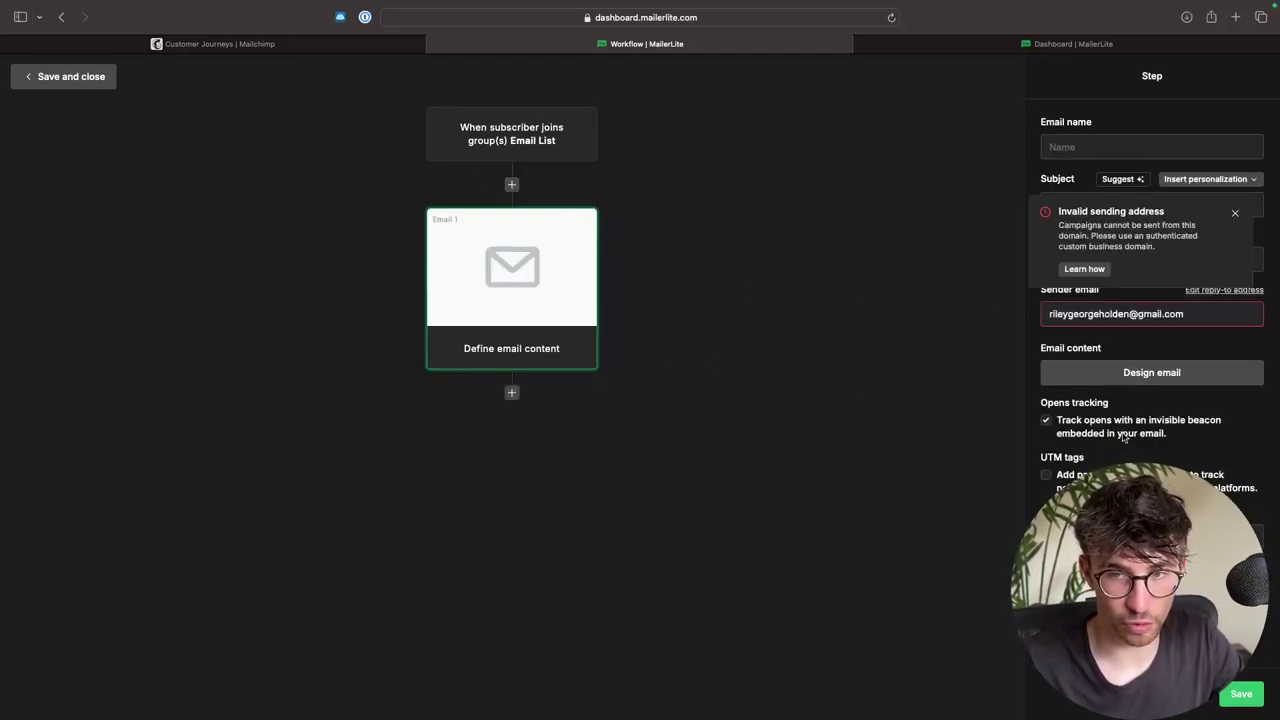
left_click(512, 393)
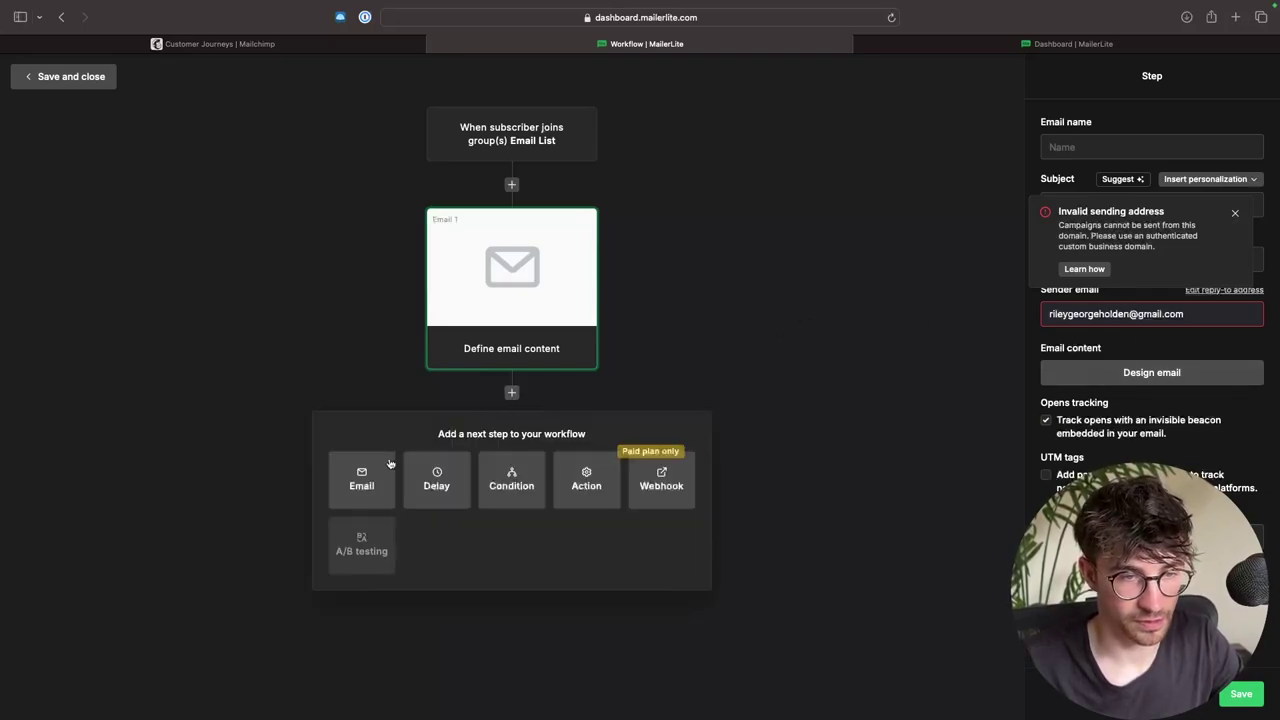
left_click(434, 484)
left_click(512, 498)
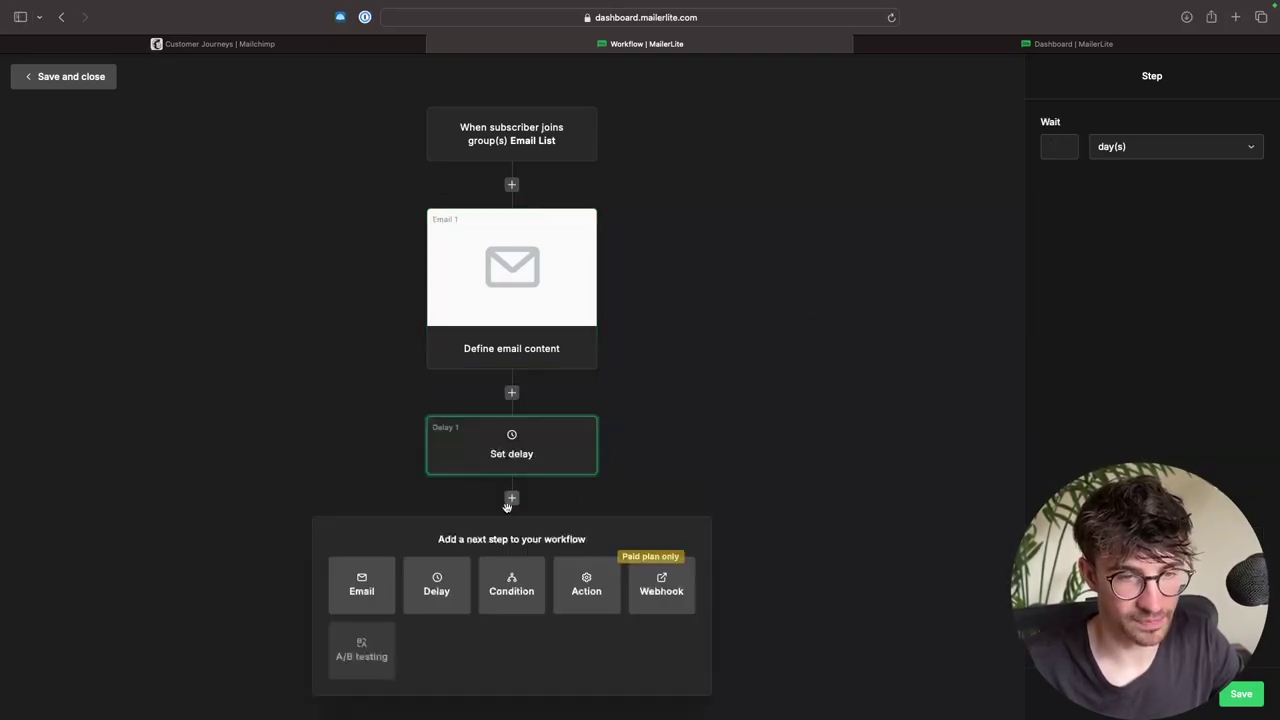
left_click(528, 605)
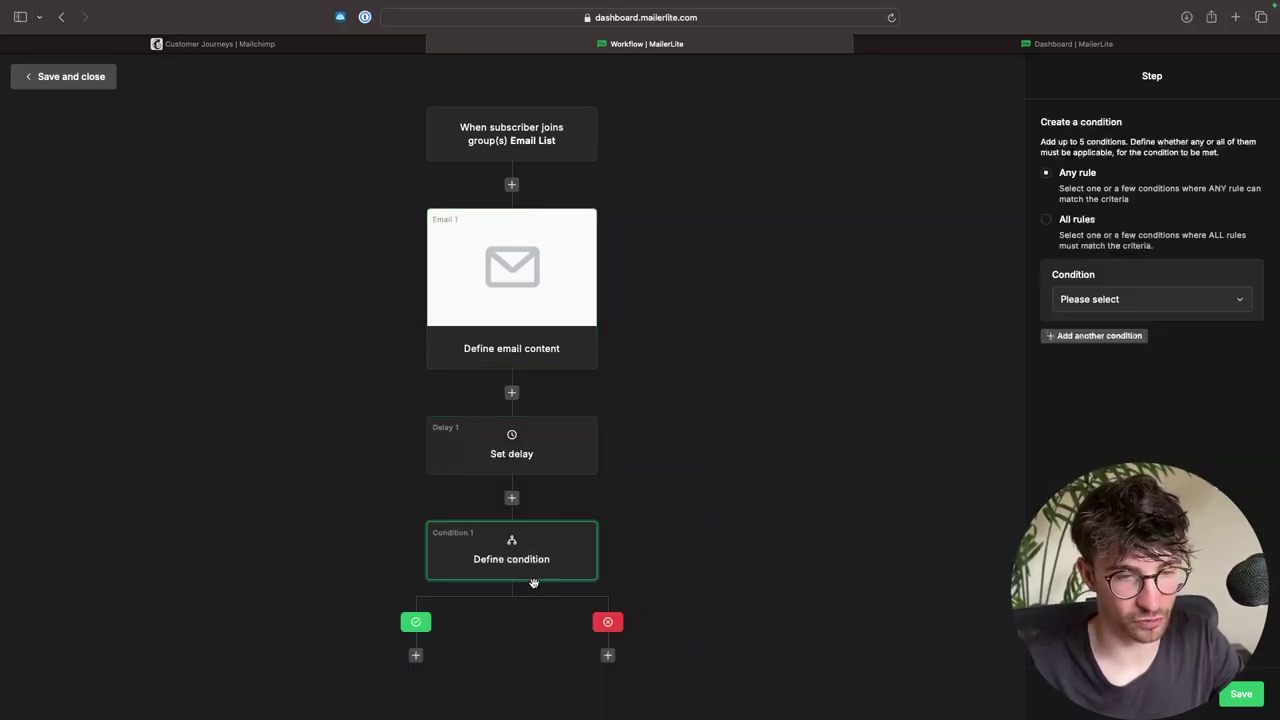
left_click(416, 656)
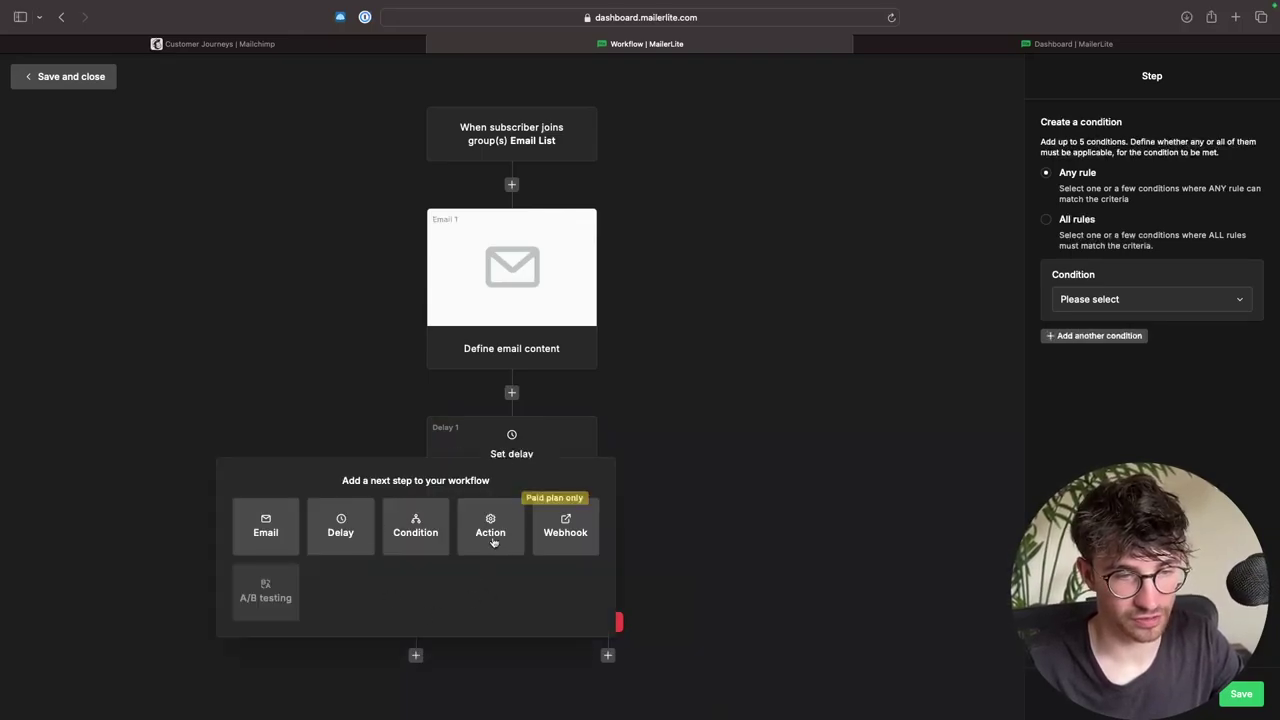
left_click(763, 576)
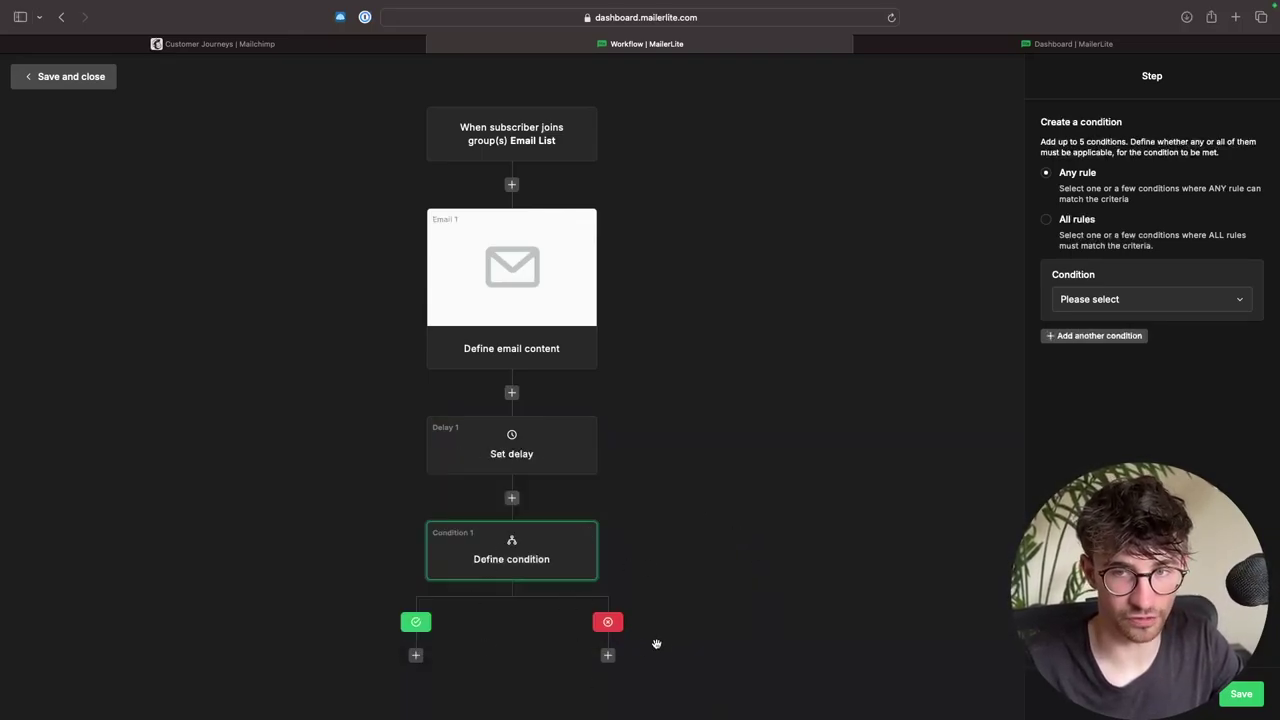